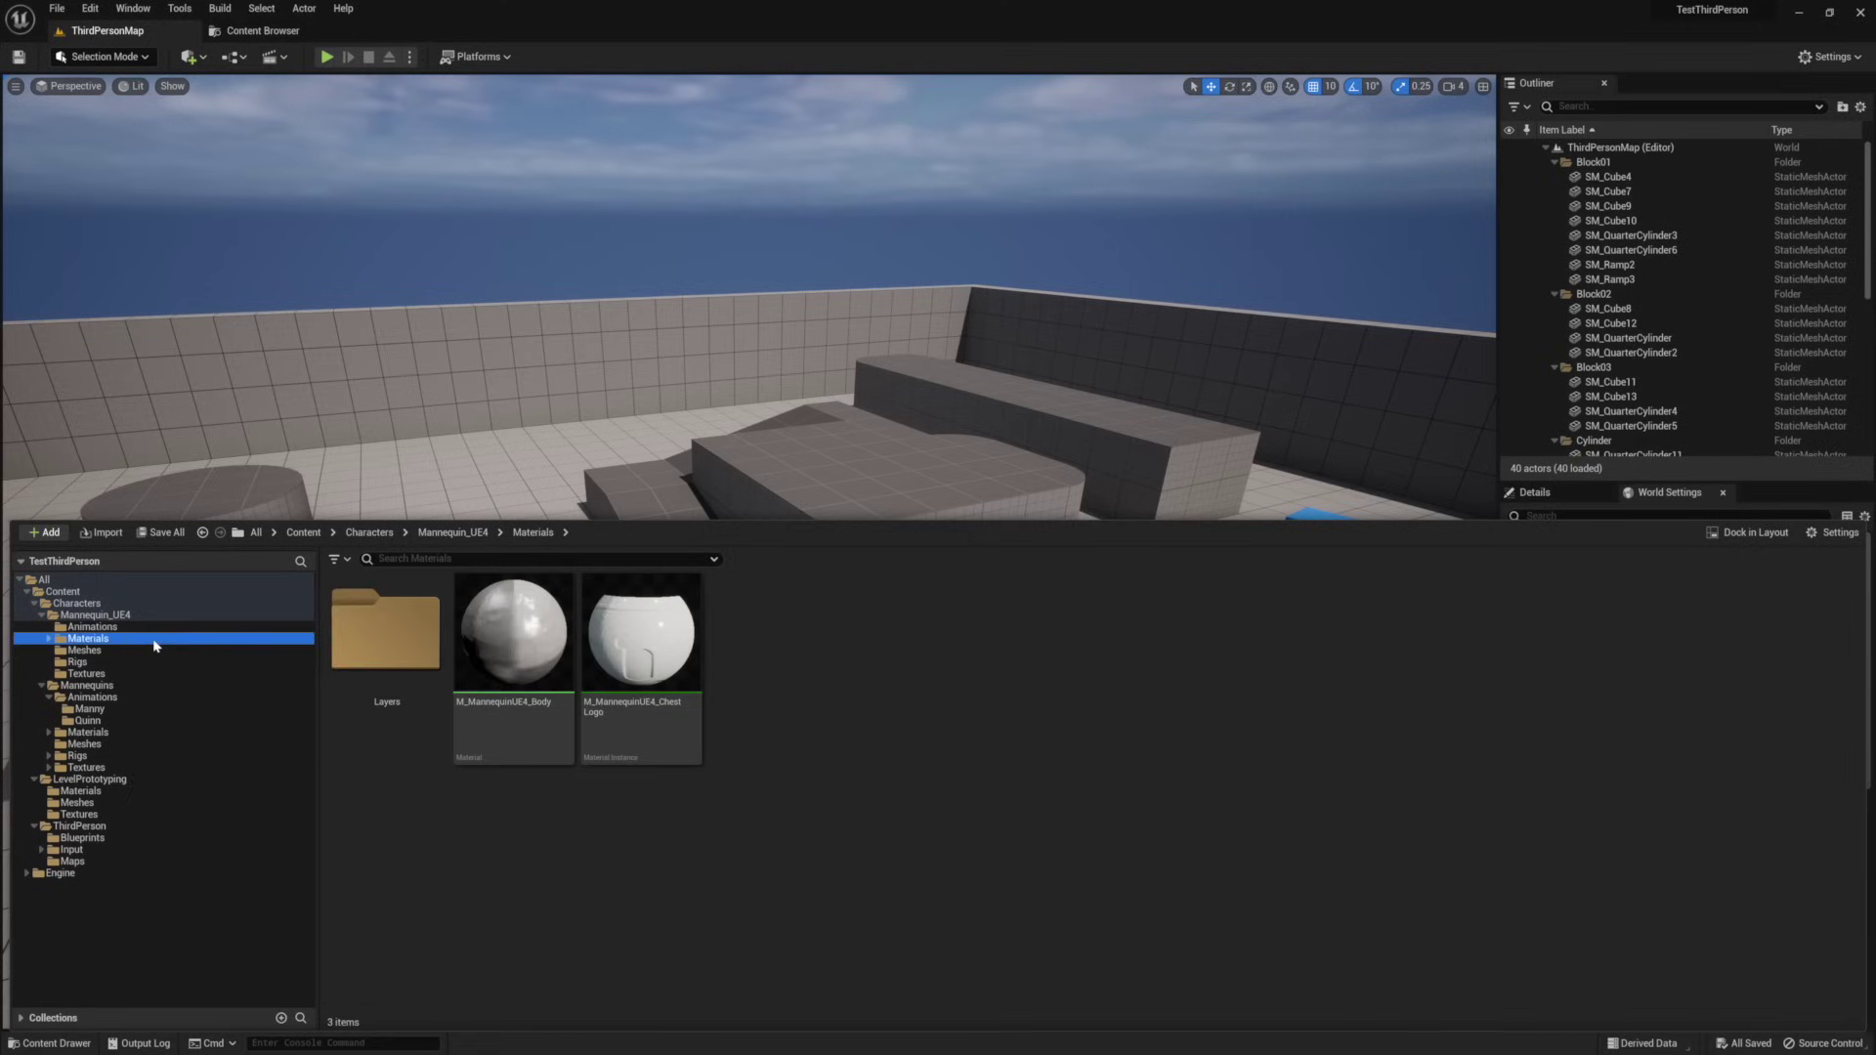
Browse the Mannequin_UE4 and Mannequins folders: meshes, textures, animations, materials and rigs
double_click(375, 647)
left_click(84, 661)
left_click(86, 686)
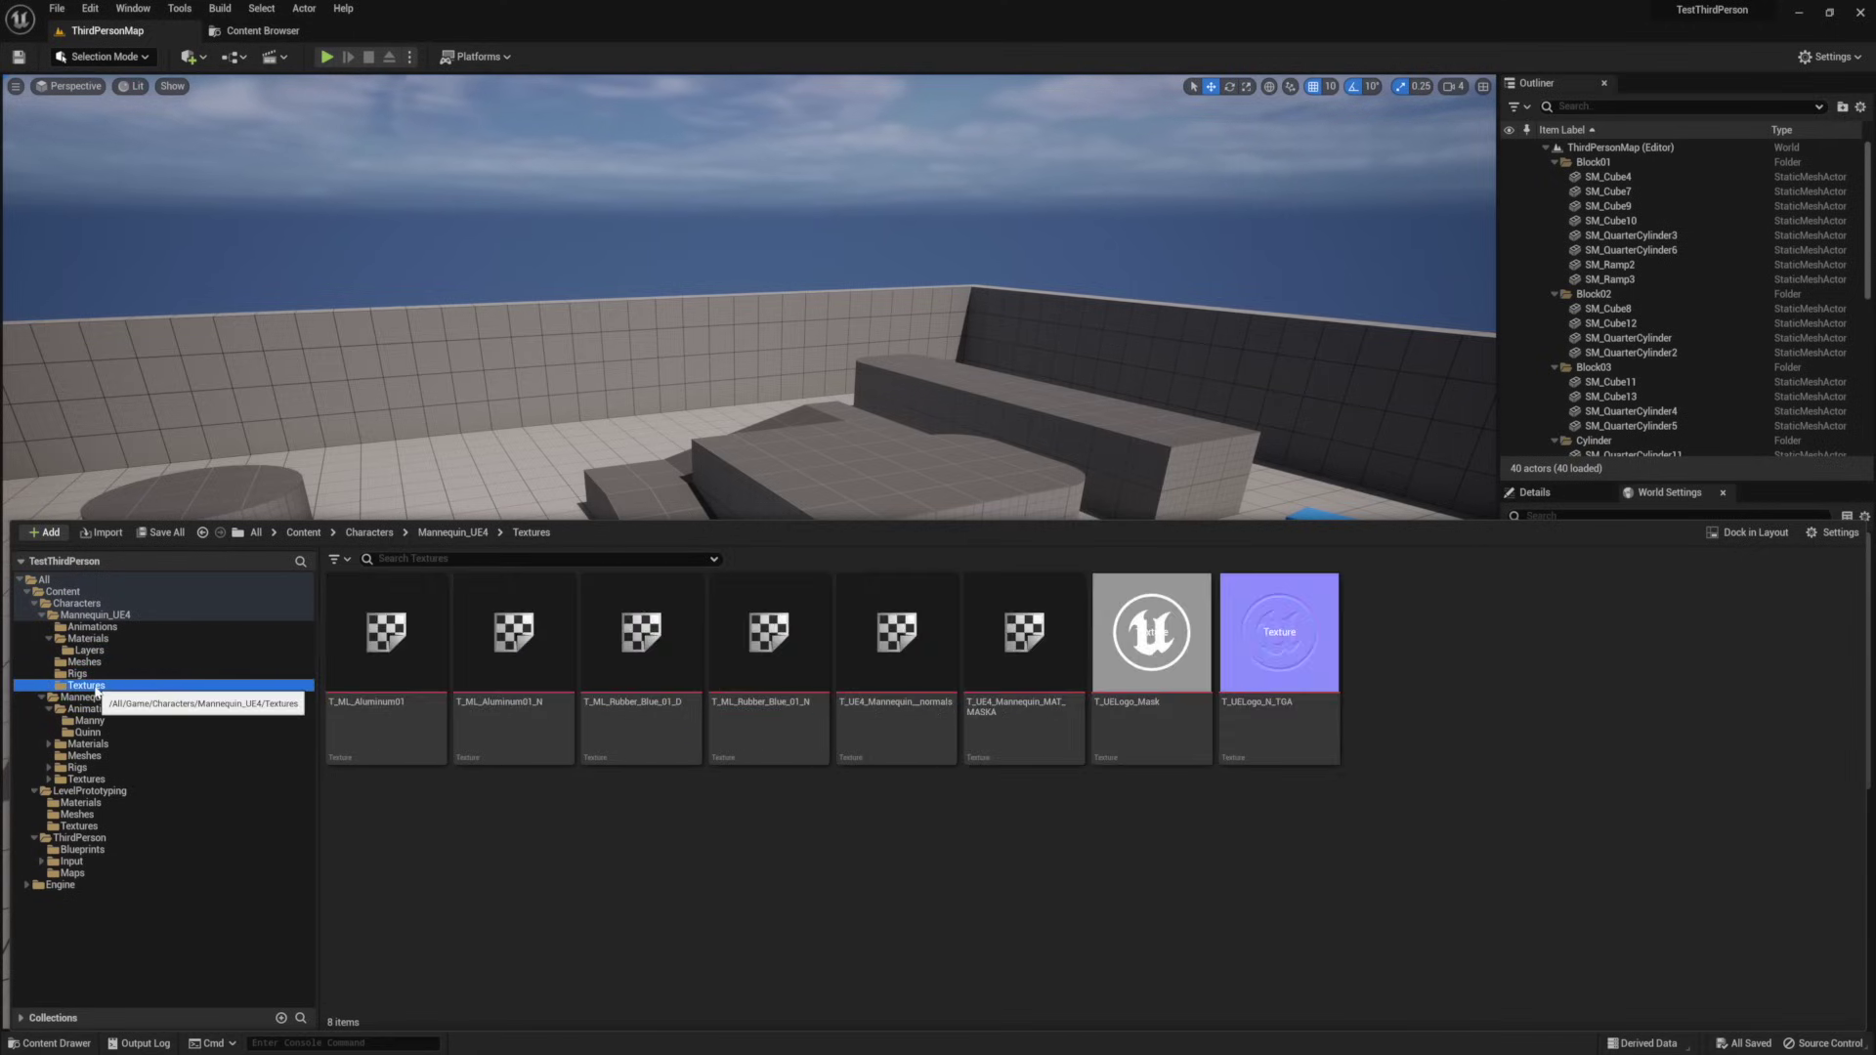
left_click(90, 732)
left_click(88, 744)
left_click(84, 756)
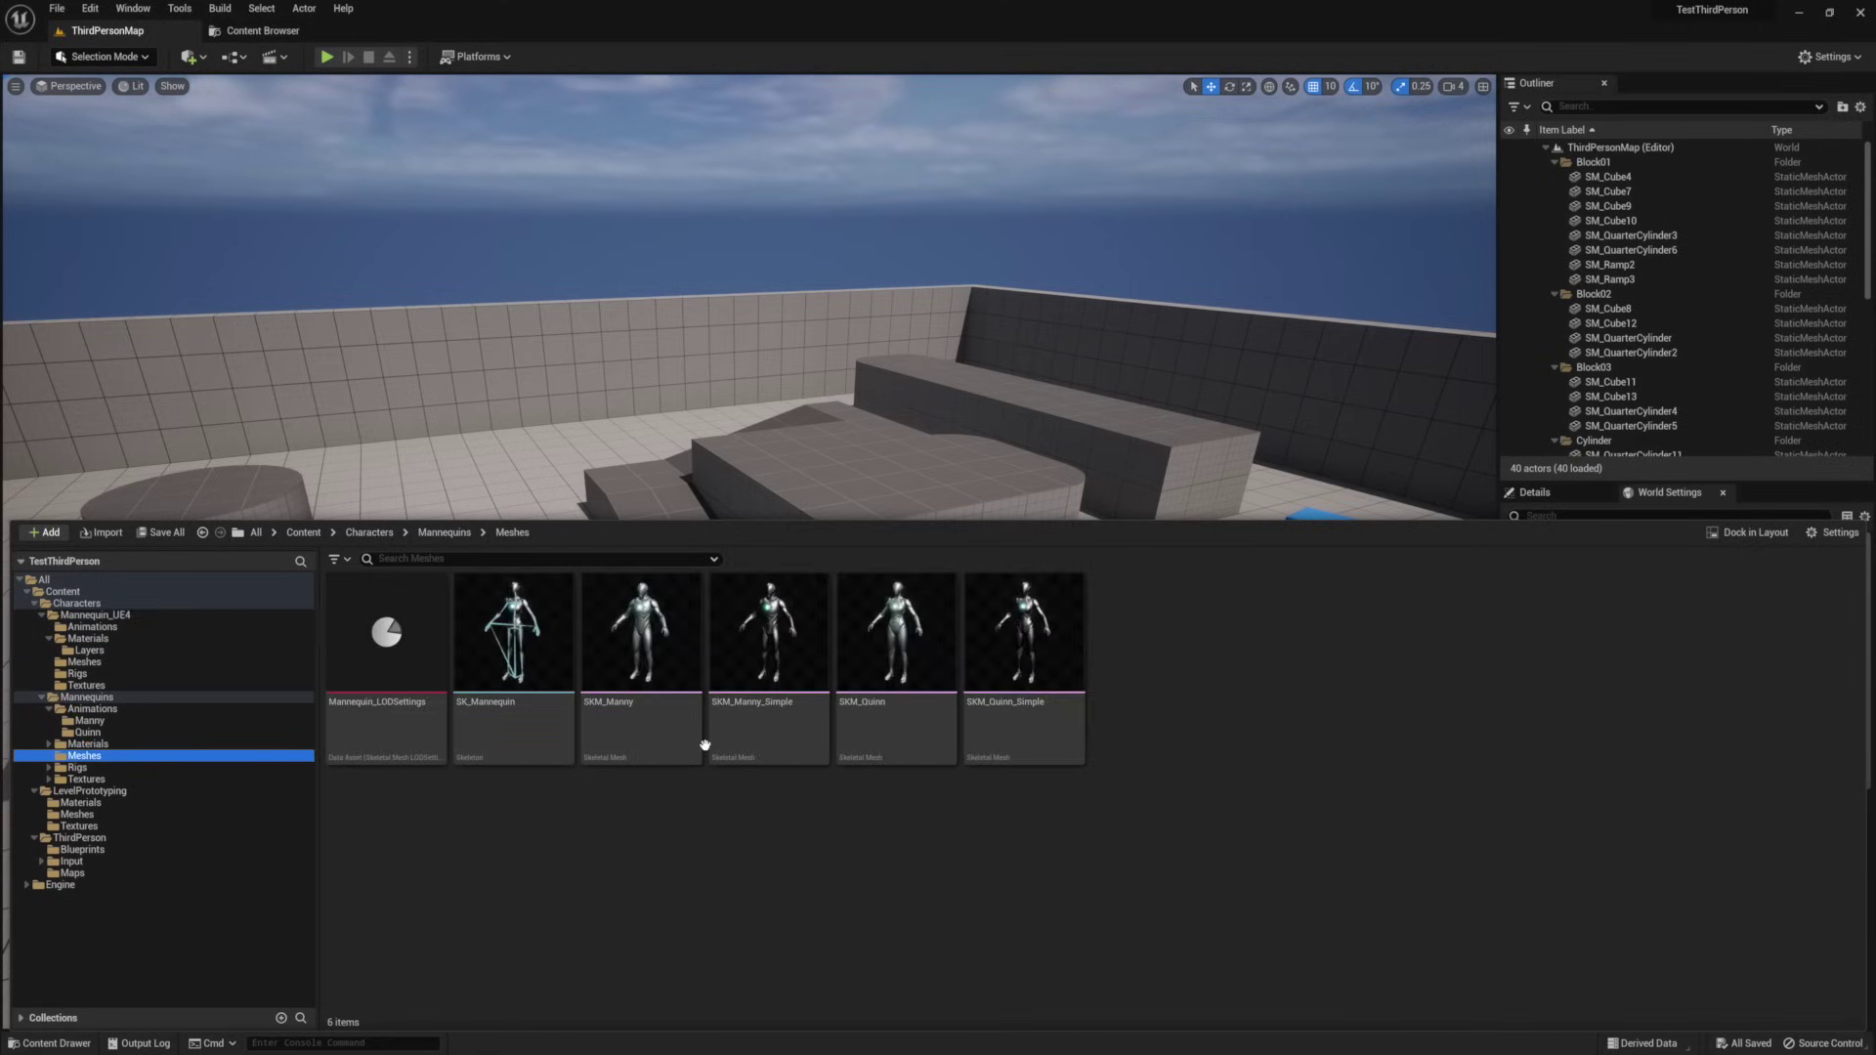
left_click(76, 767)
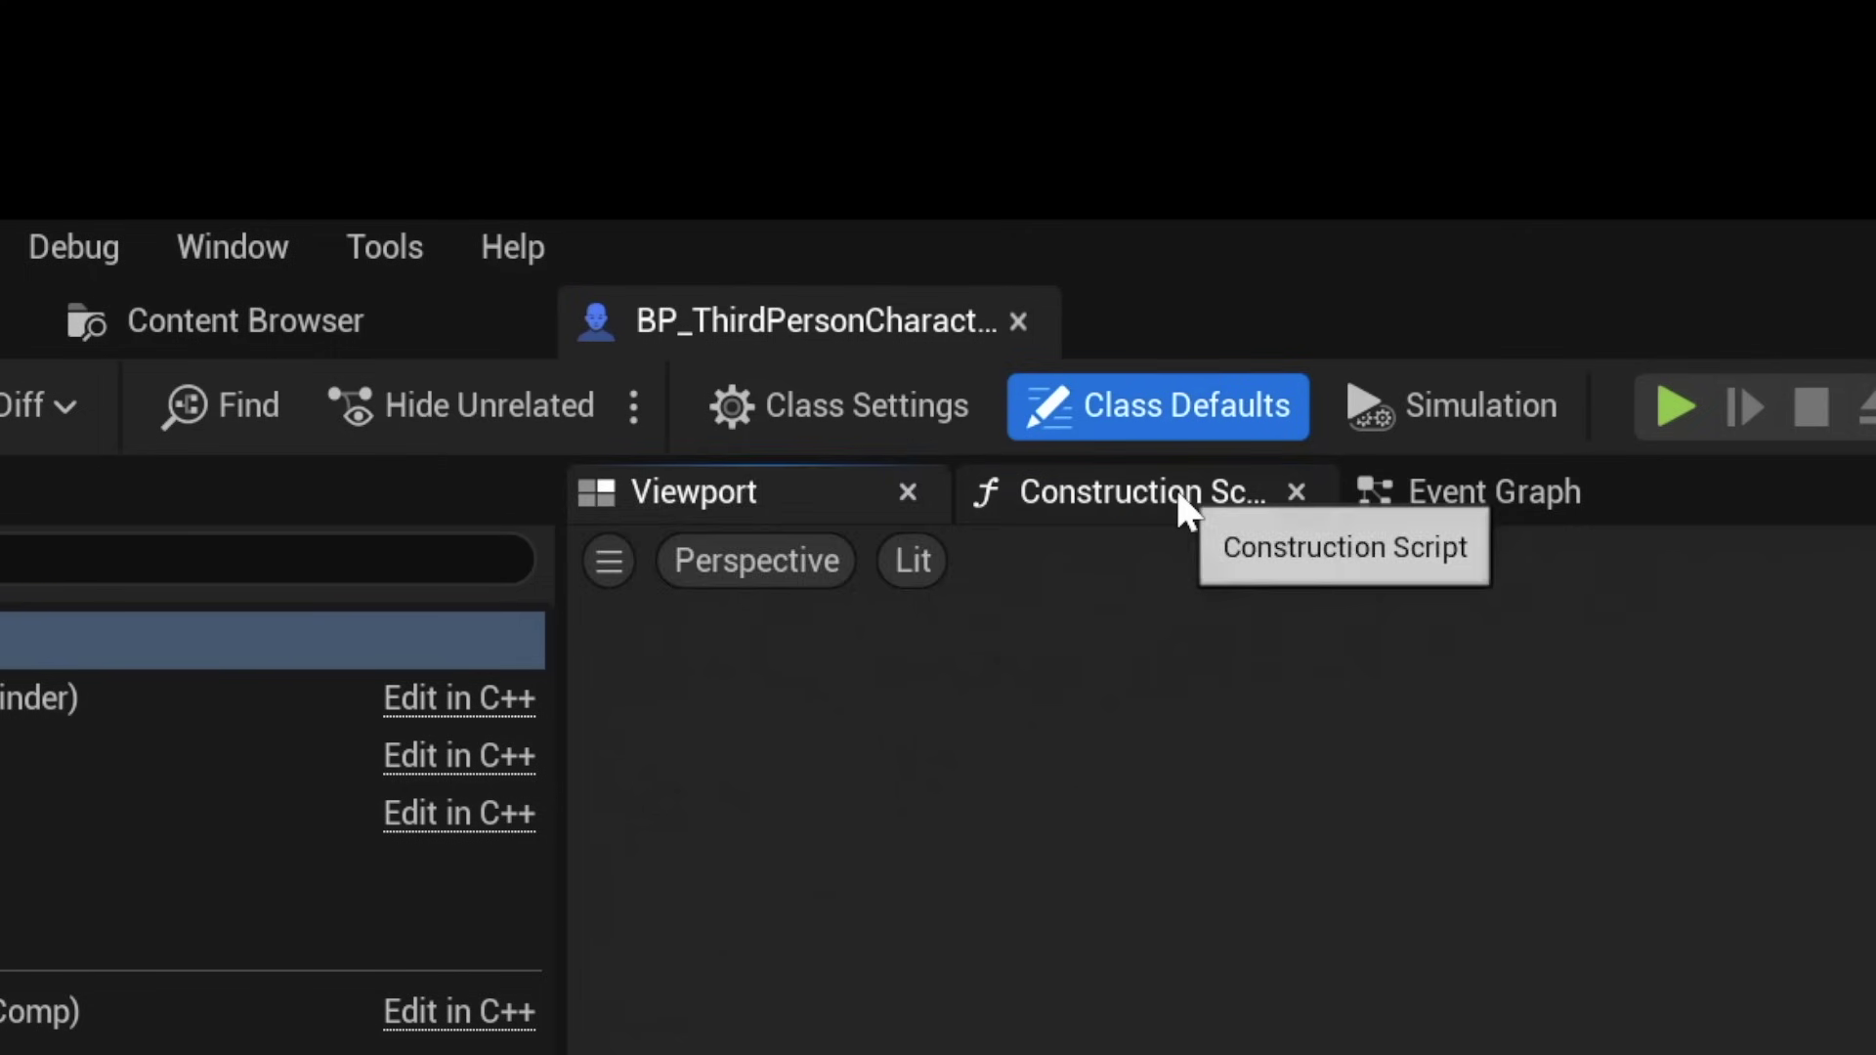
Open the ABP_Manny animation blueprint and view its AnimGraph
left_click(1233, 499)
left_click(1495, 491)
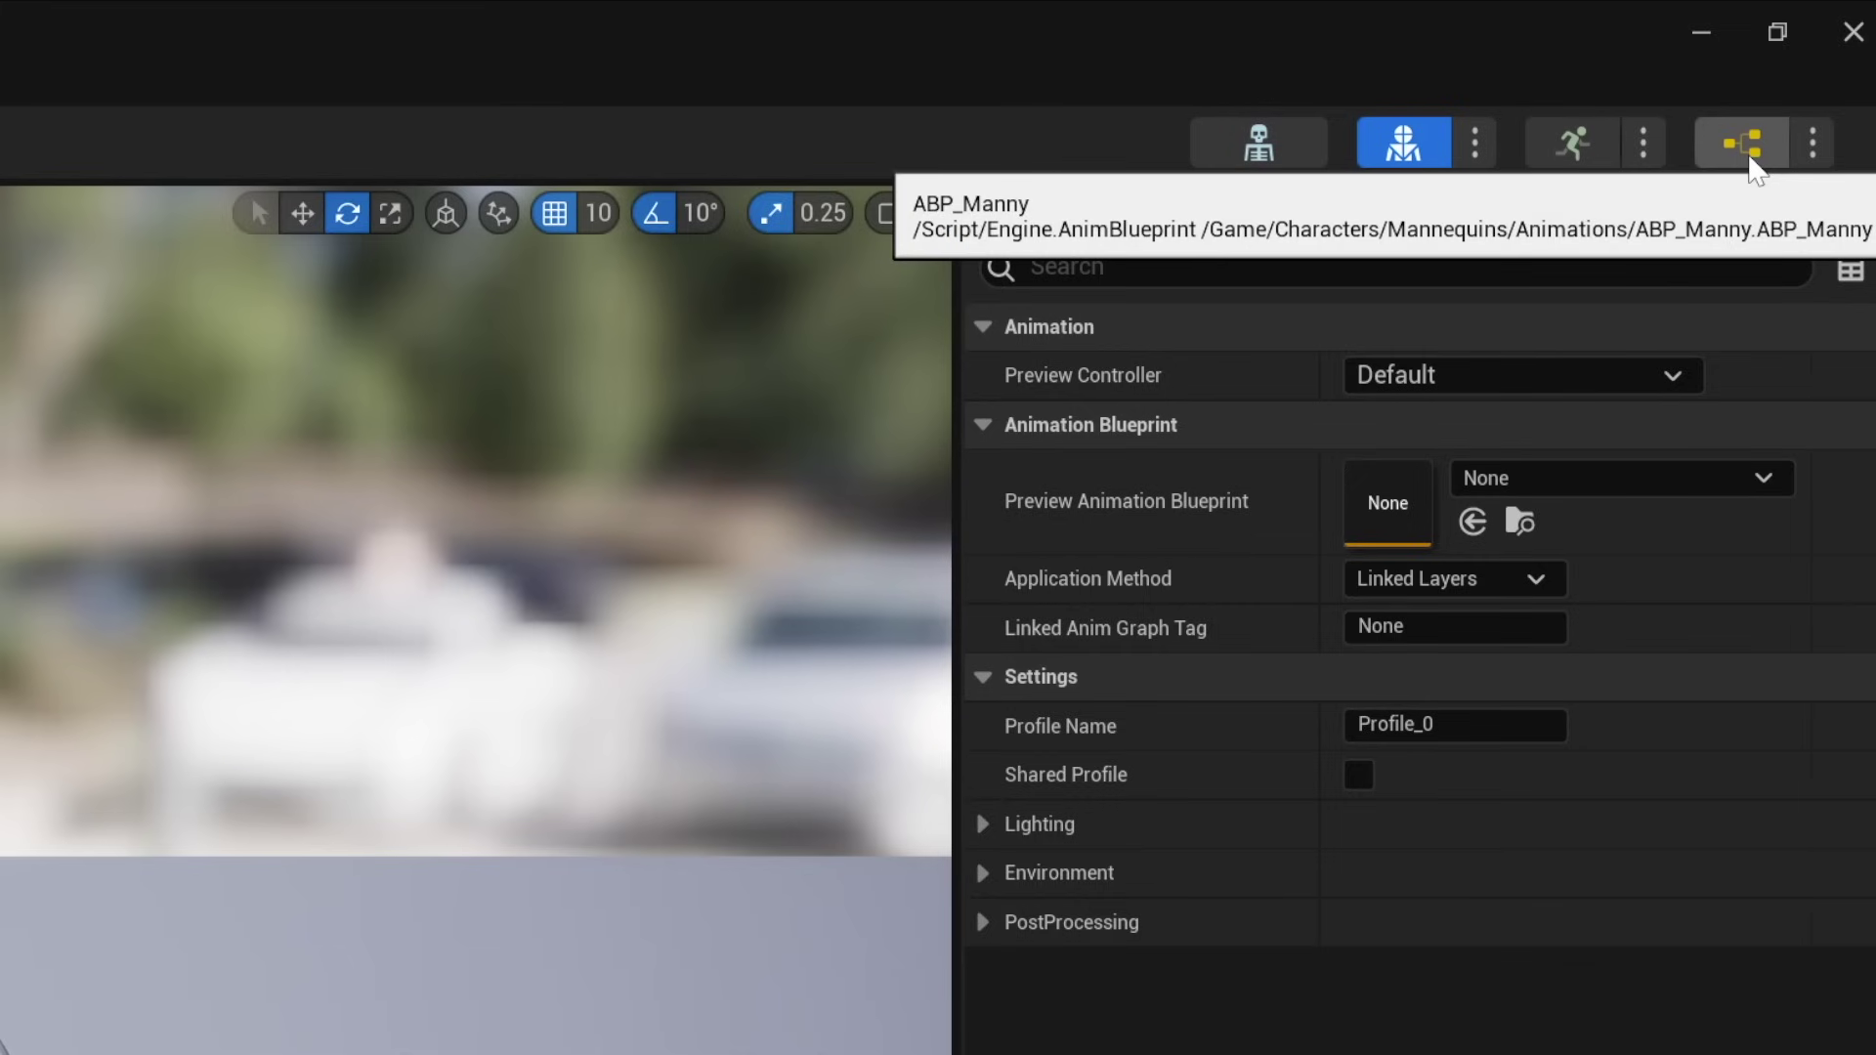
left_click(1742, 145)
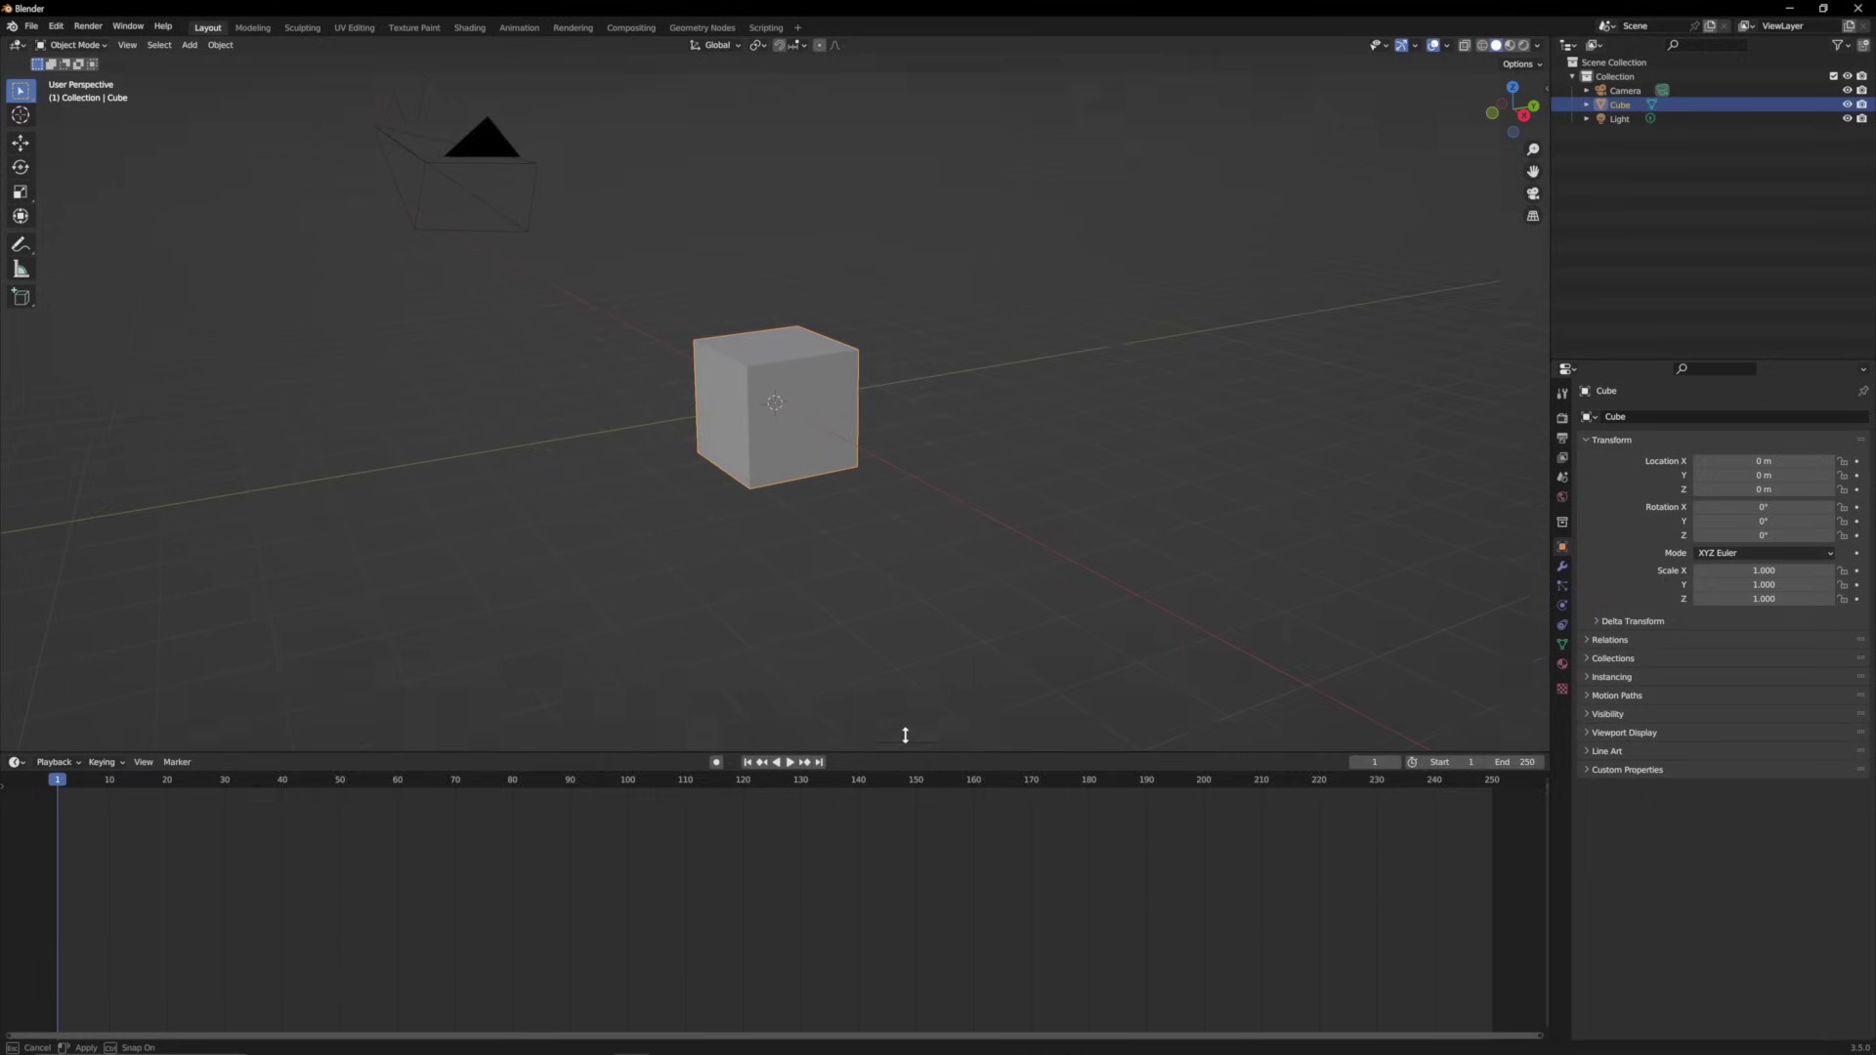
Enlarge the timeline, bring up the shading choices, and preview the UV Editing, Texture Paint, Shading and Animation workspaces
left_click_drag(905, 740, 933, 918)
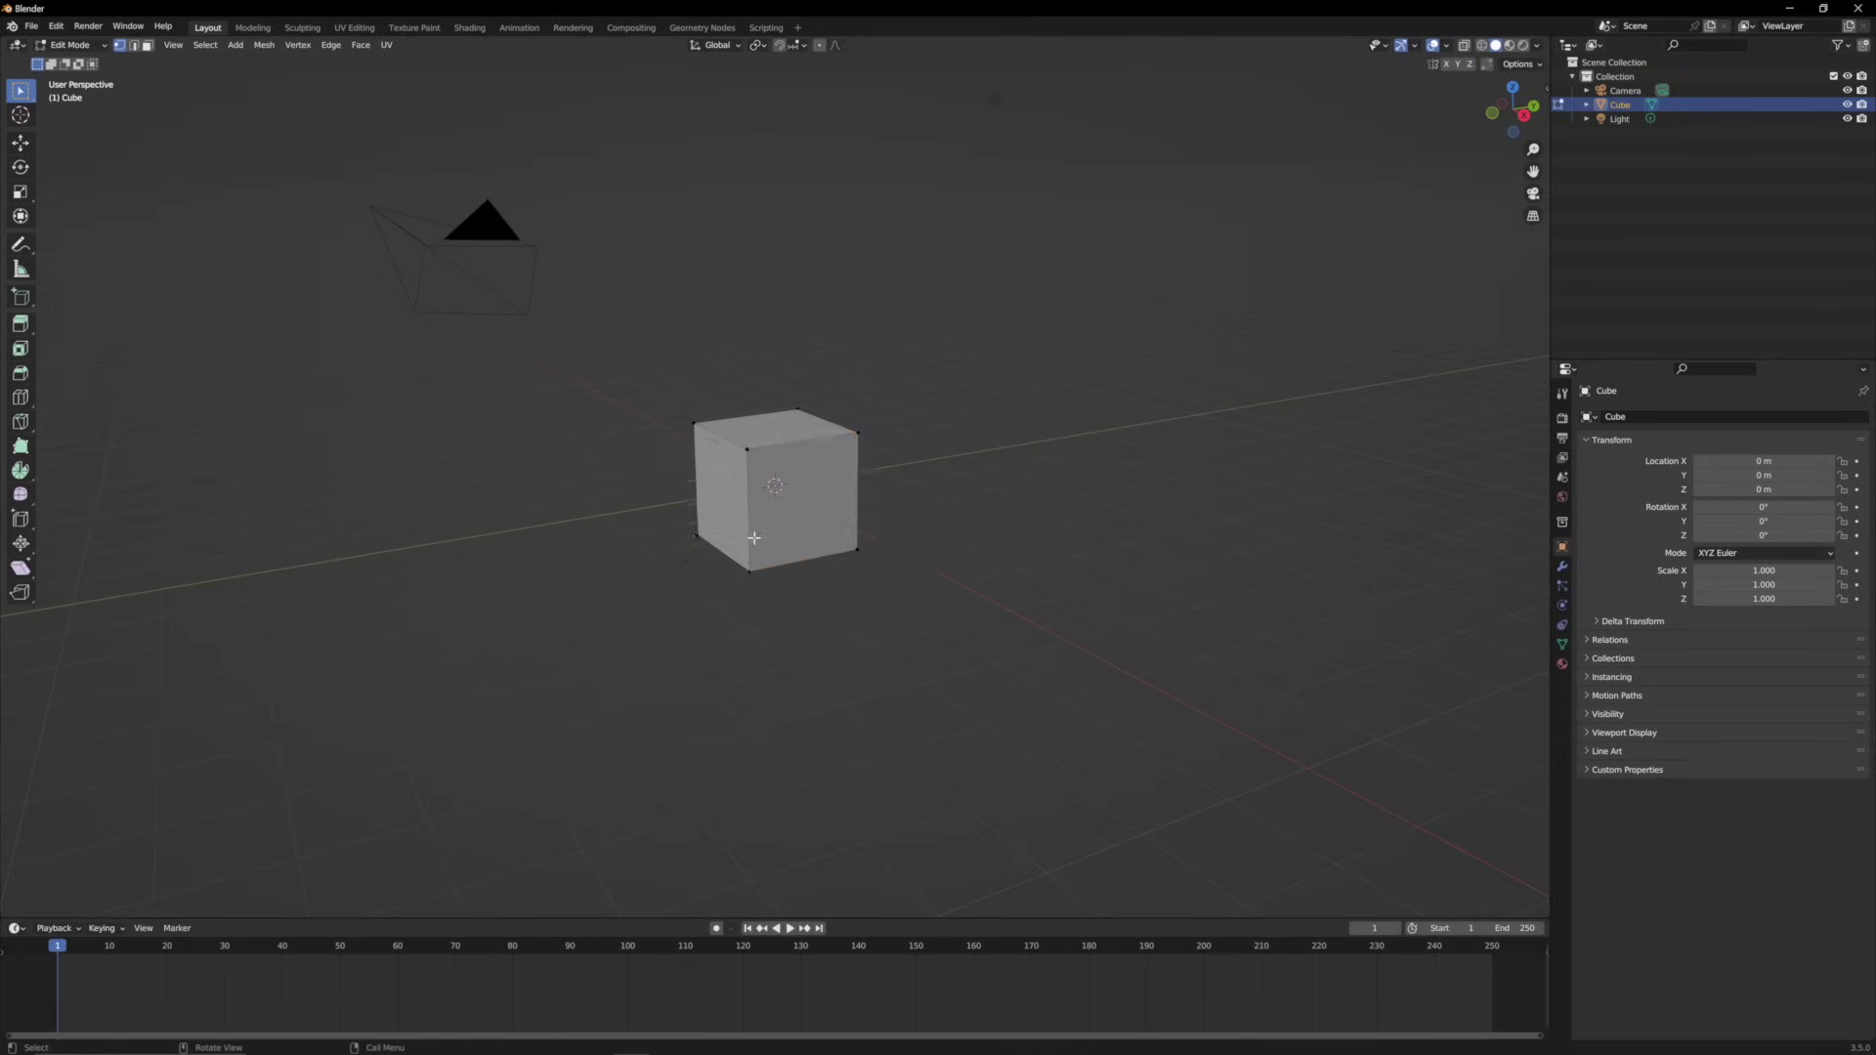
key("shift+s")
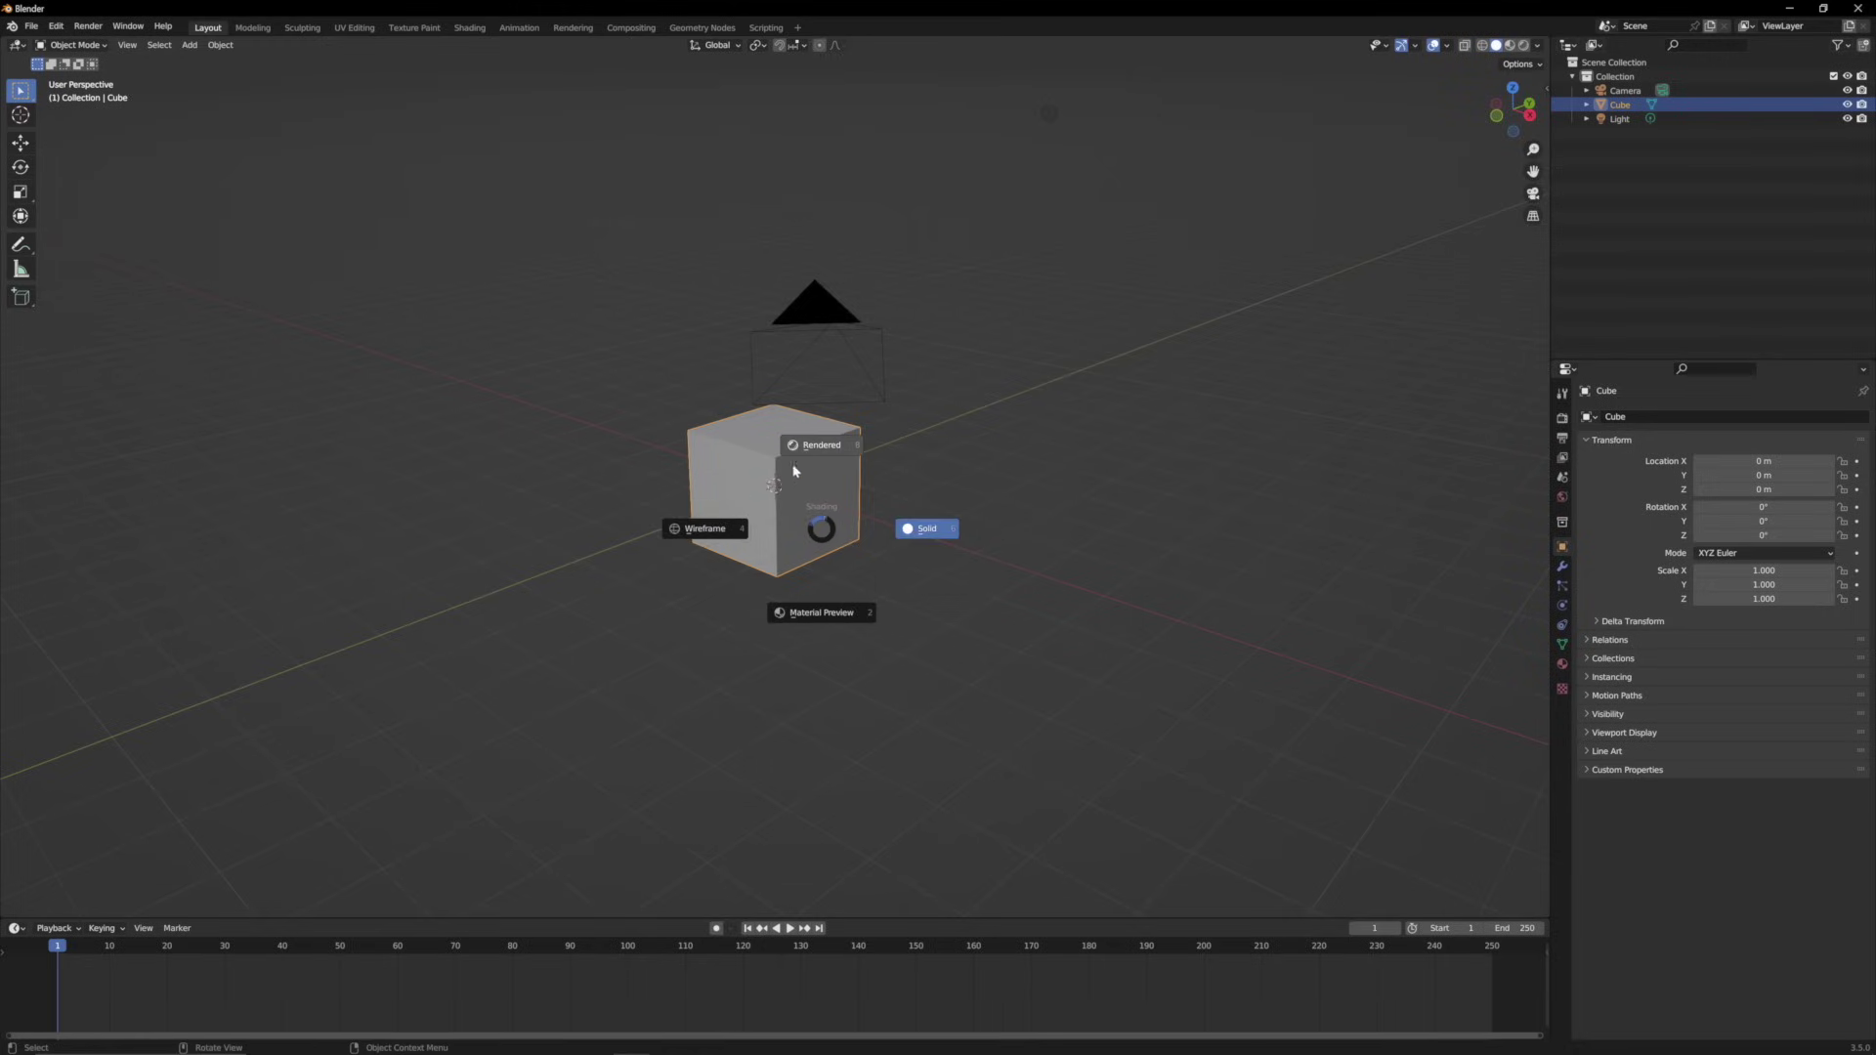
left_click(354, 27)
left_click(414, 27)
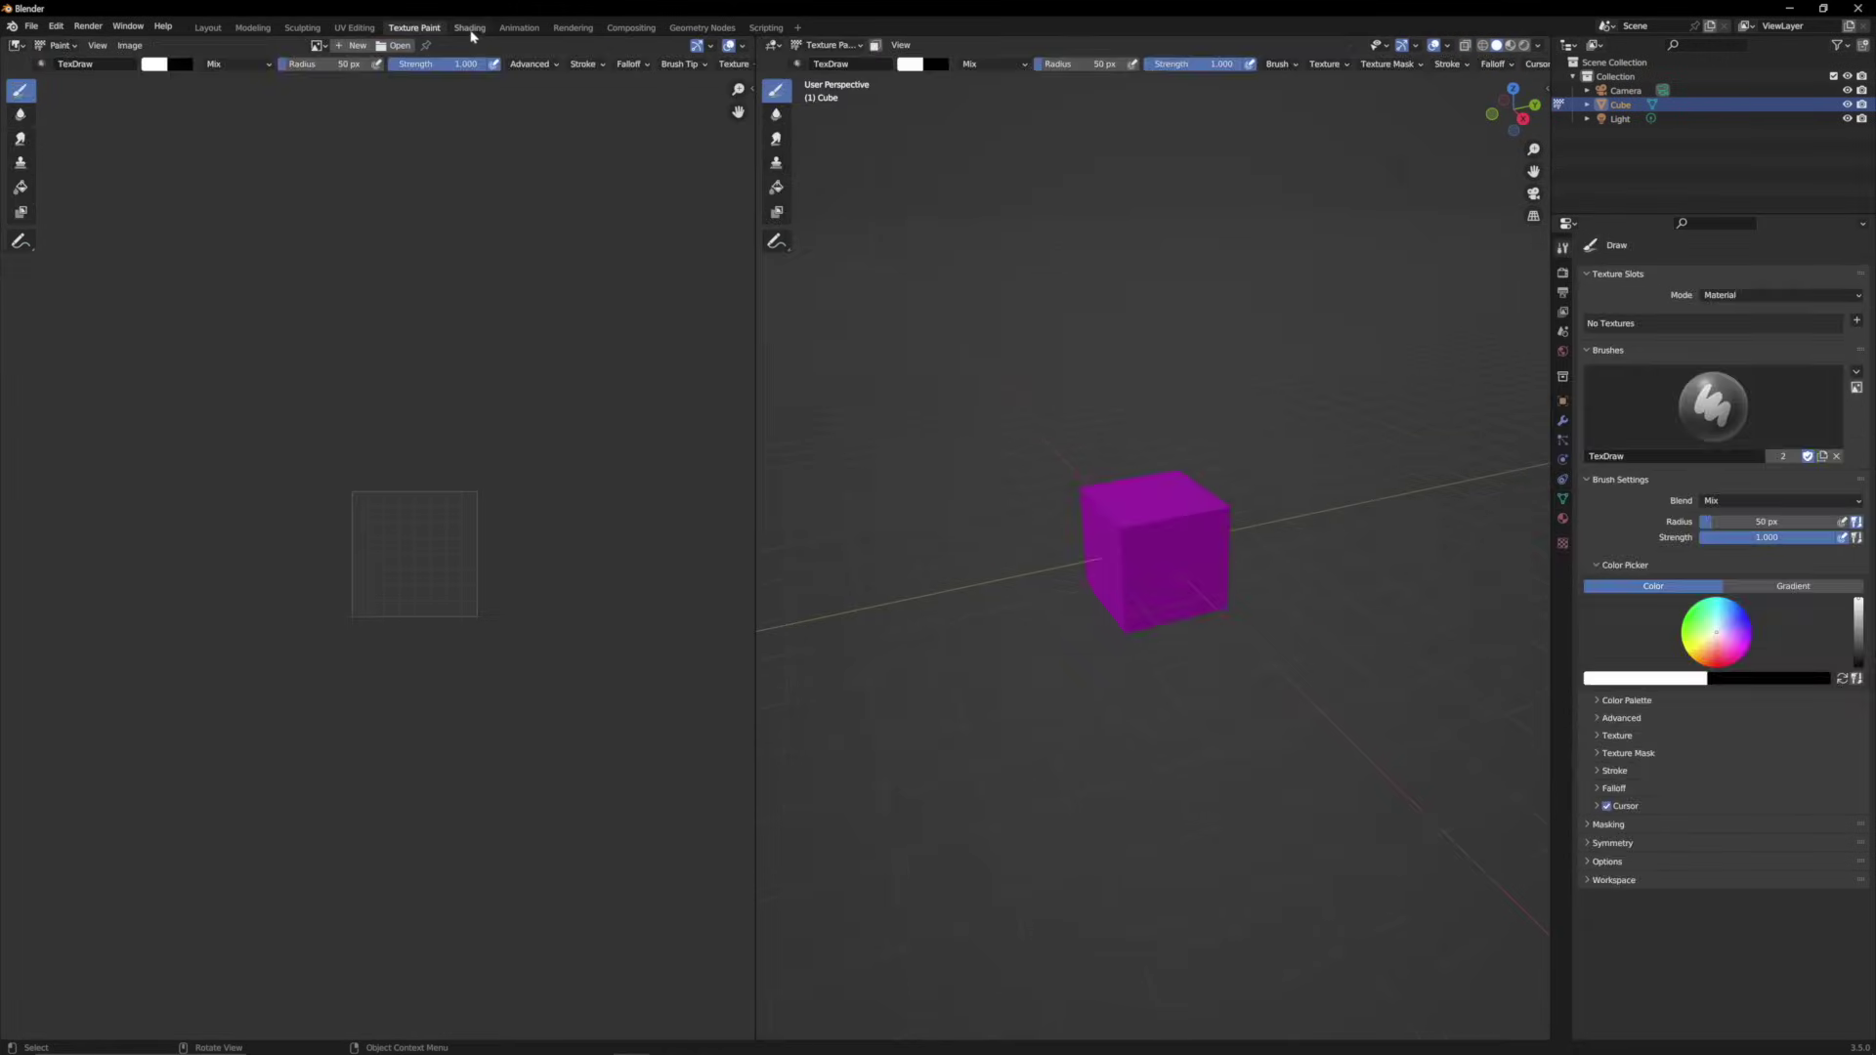
left_click(469, 27)
left_click(519, 27)
Check Rendering and Compositing, return to Shading, and reposition the Principled BSDF node
left_click(573, 27)
left_click(628, 28)
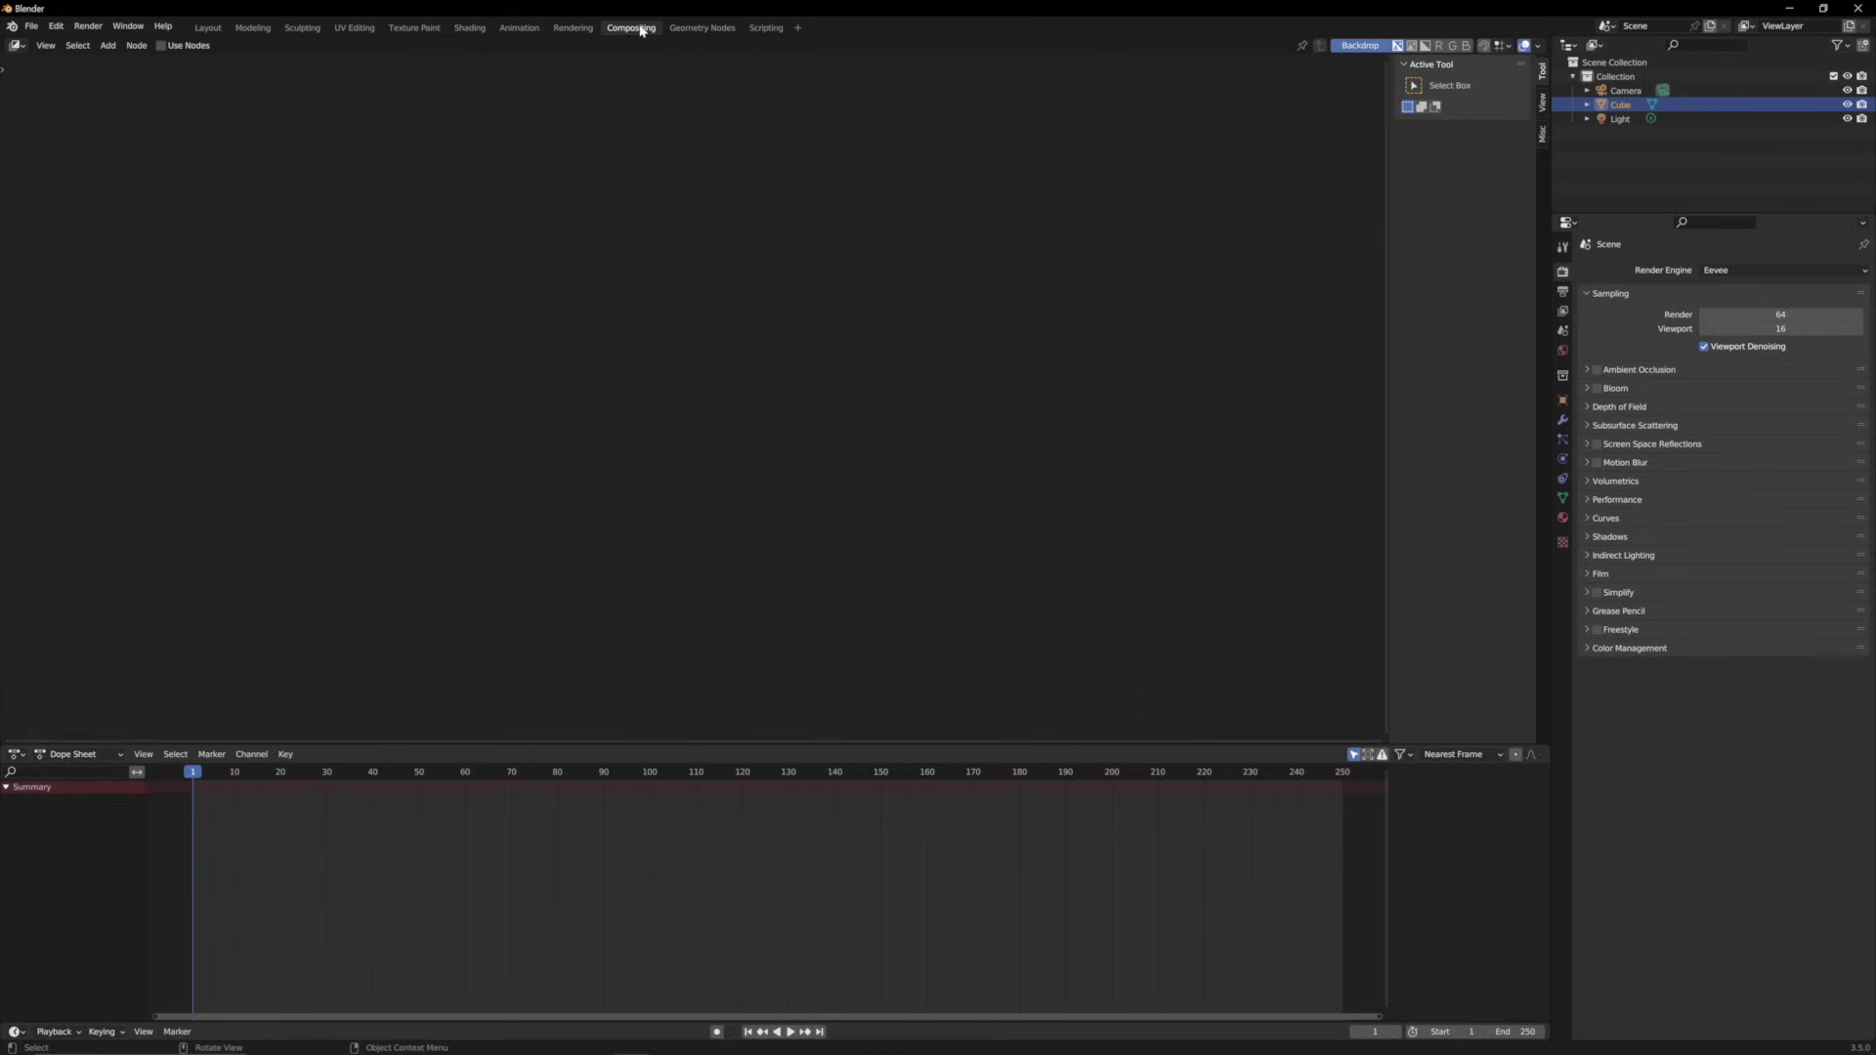
left_click(469, 27)
mouse_move(801, 684)
left_mouse_down()
mouse_move(743, 747)
mouse_move(718, 702)
mouse_move(752, 665)
mouse_move(793, 667)
mouse_move(760, 698)
left_mouse_up()
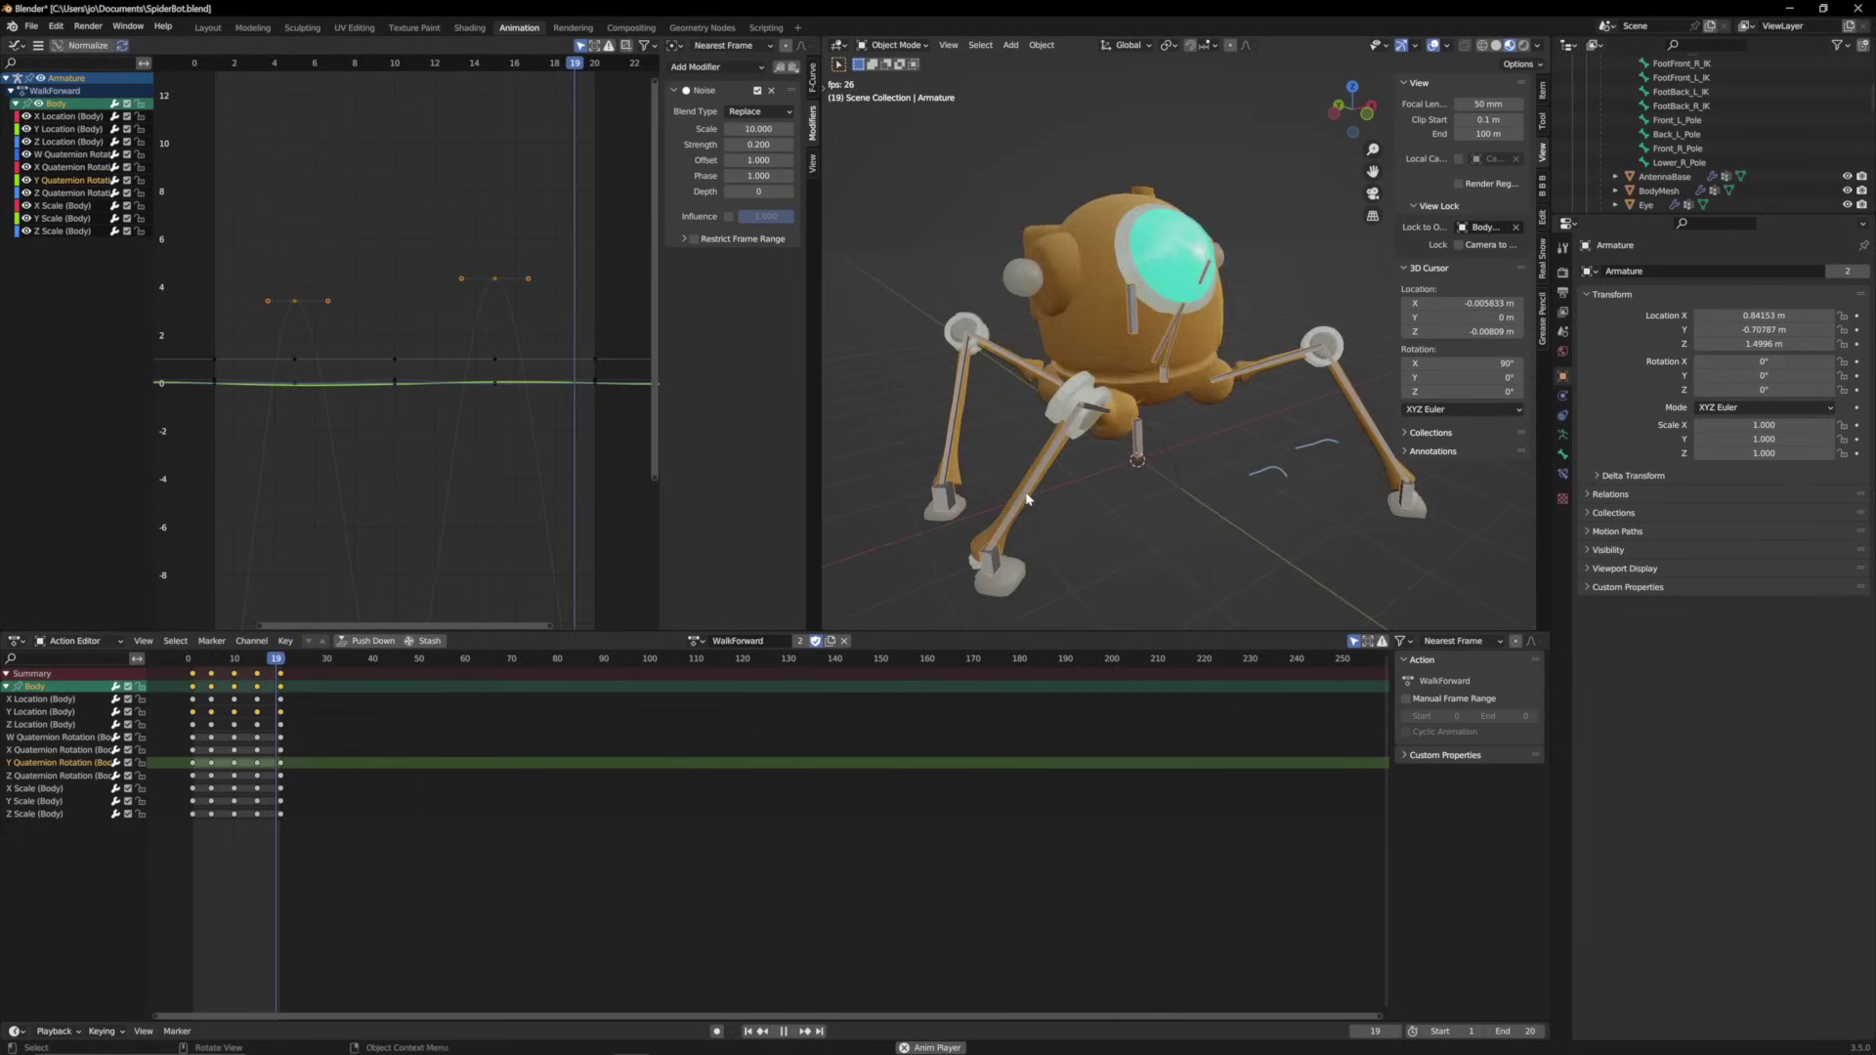
Orbit around the spider robot to inspect its WalkForward walk cycle
middle_click_drag(1080, 476, 1002, 483)
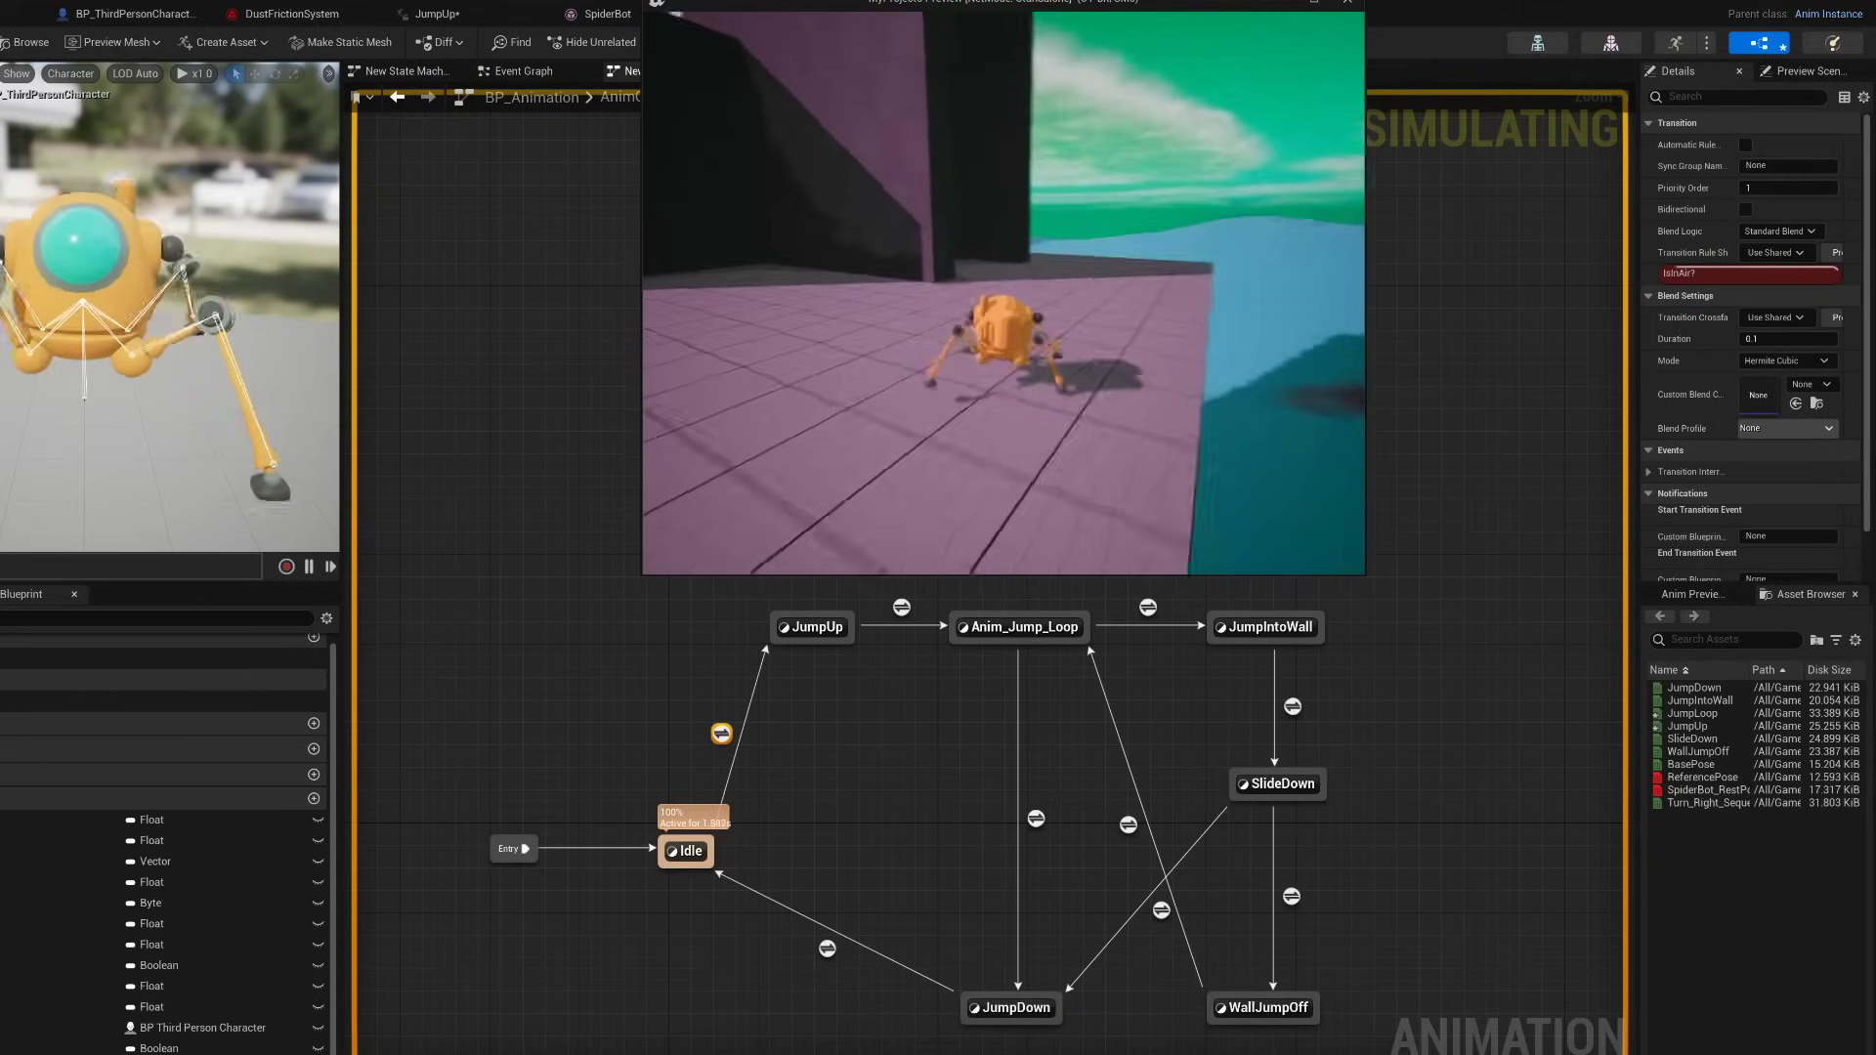
Jump the spider bot onto the wall and off it twice, then hold W to spray the wall
key("space")
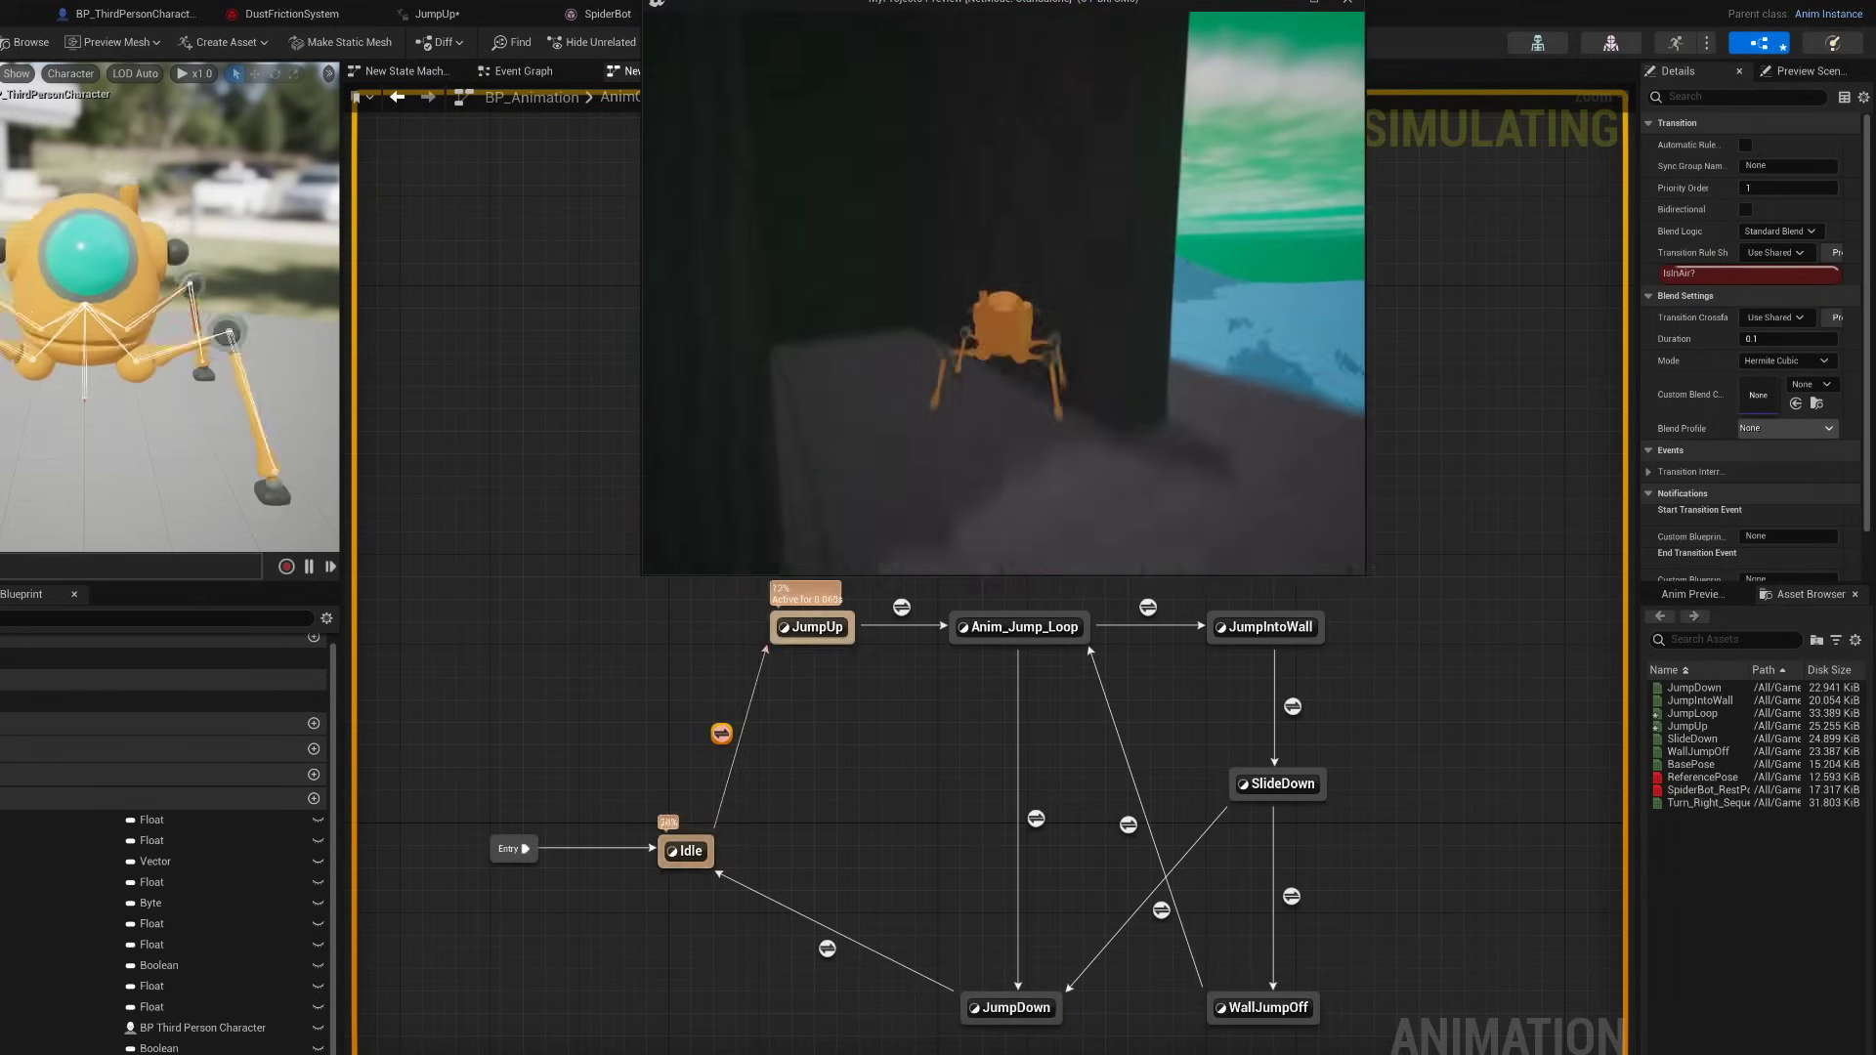
key("space")
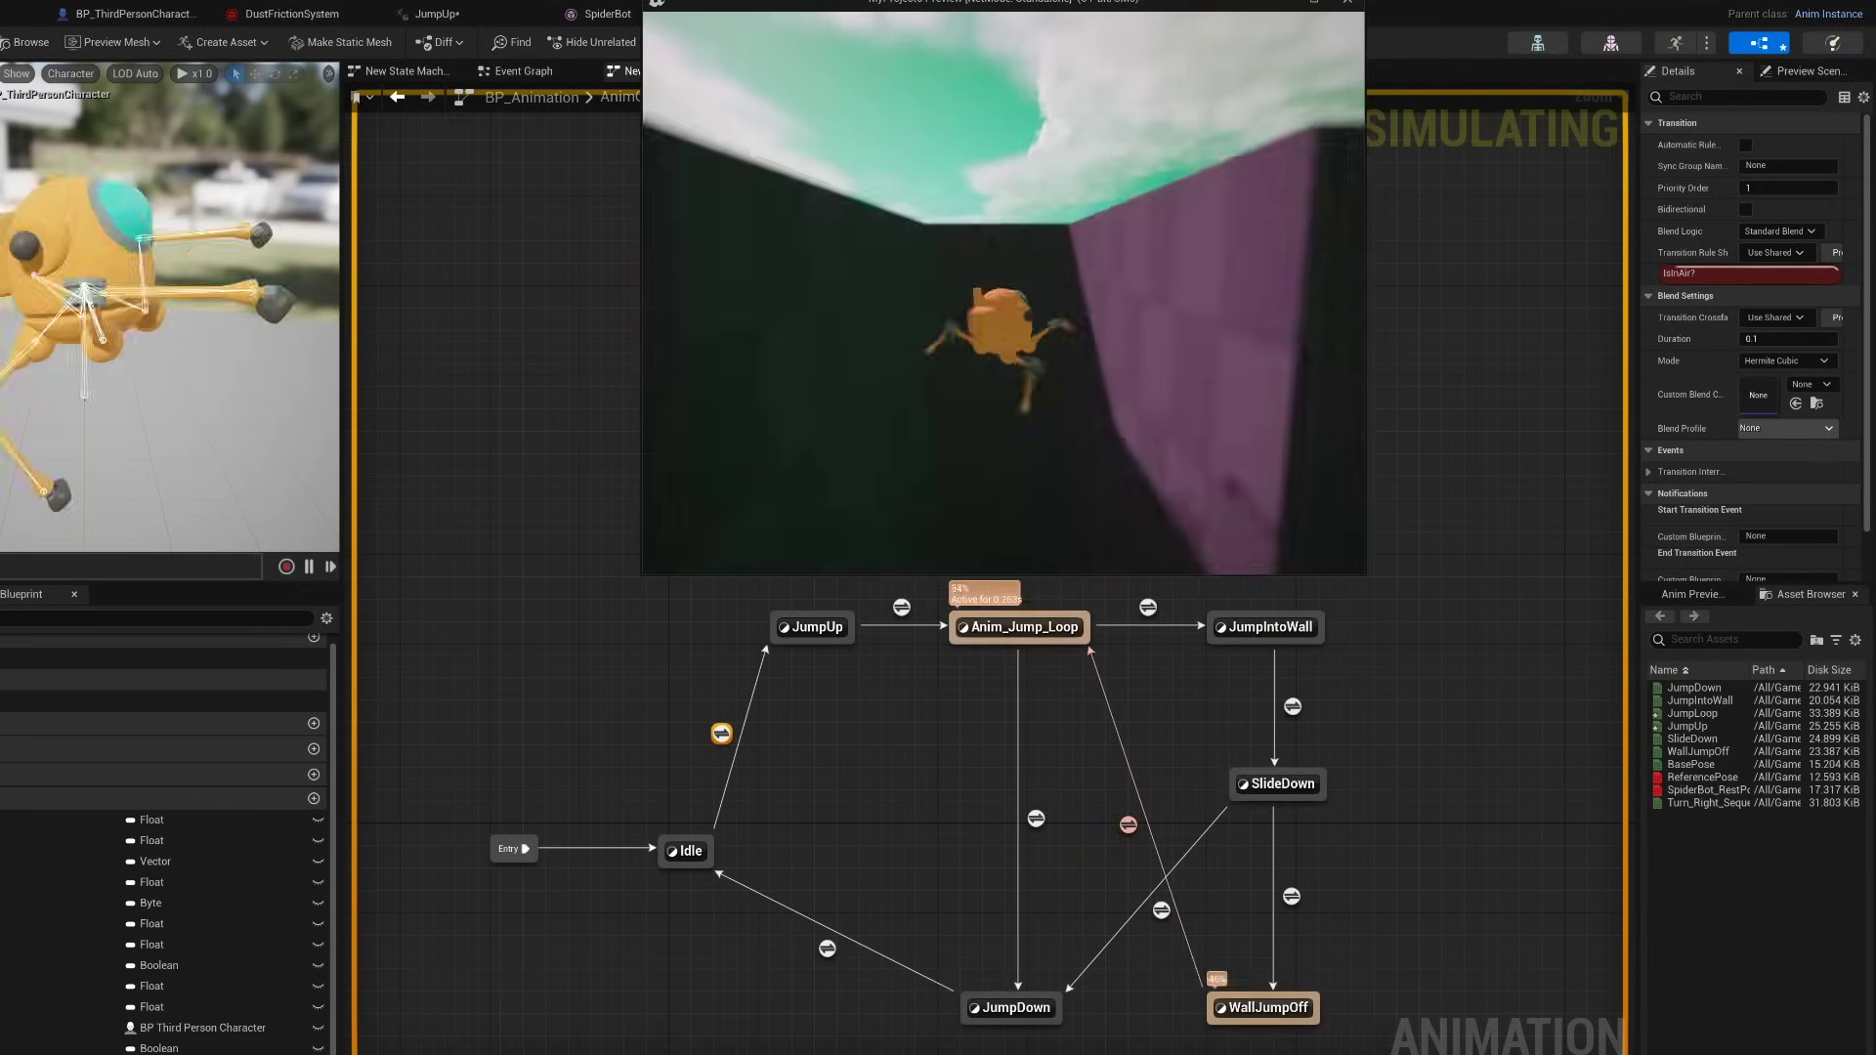
key("space")
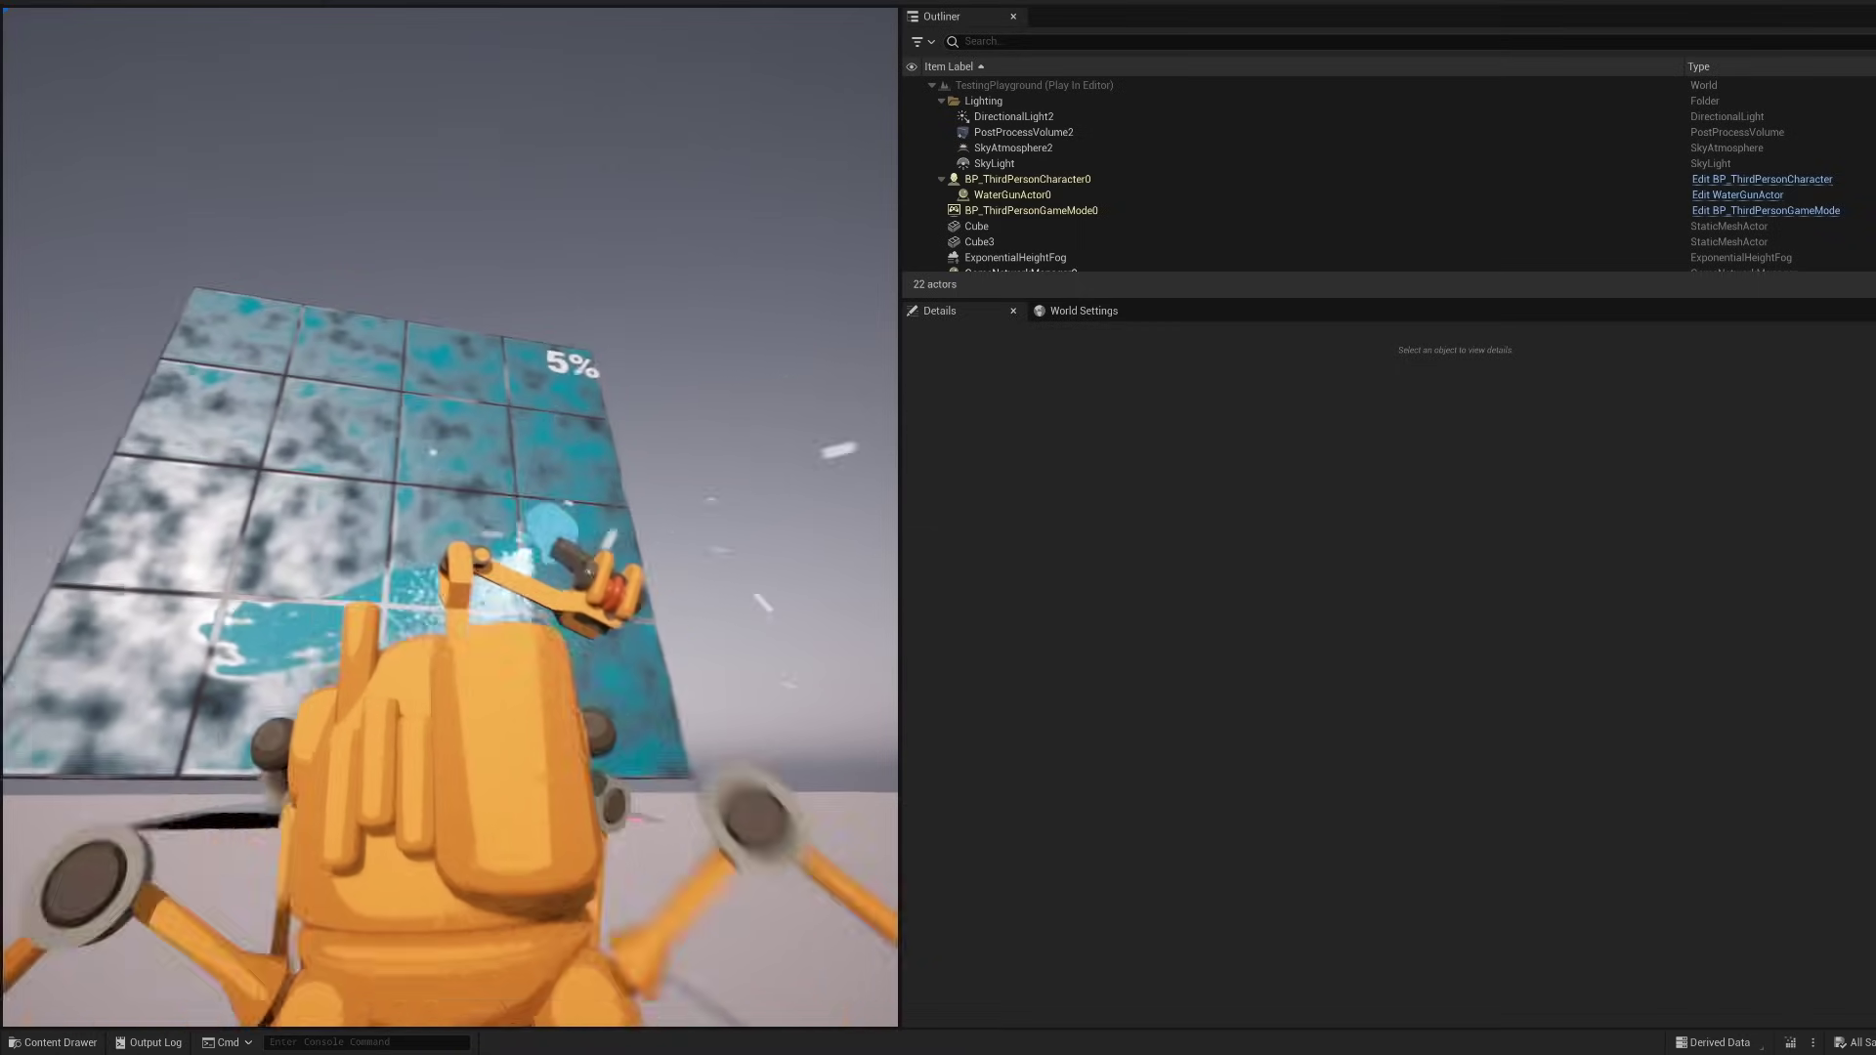
key("w")
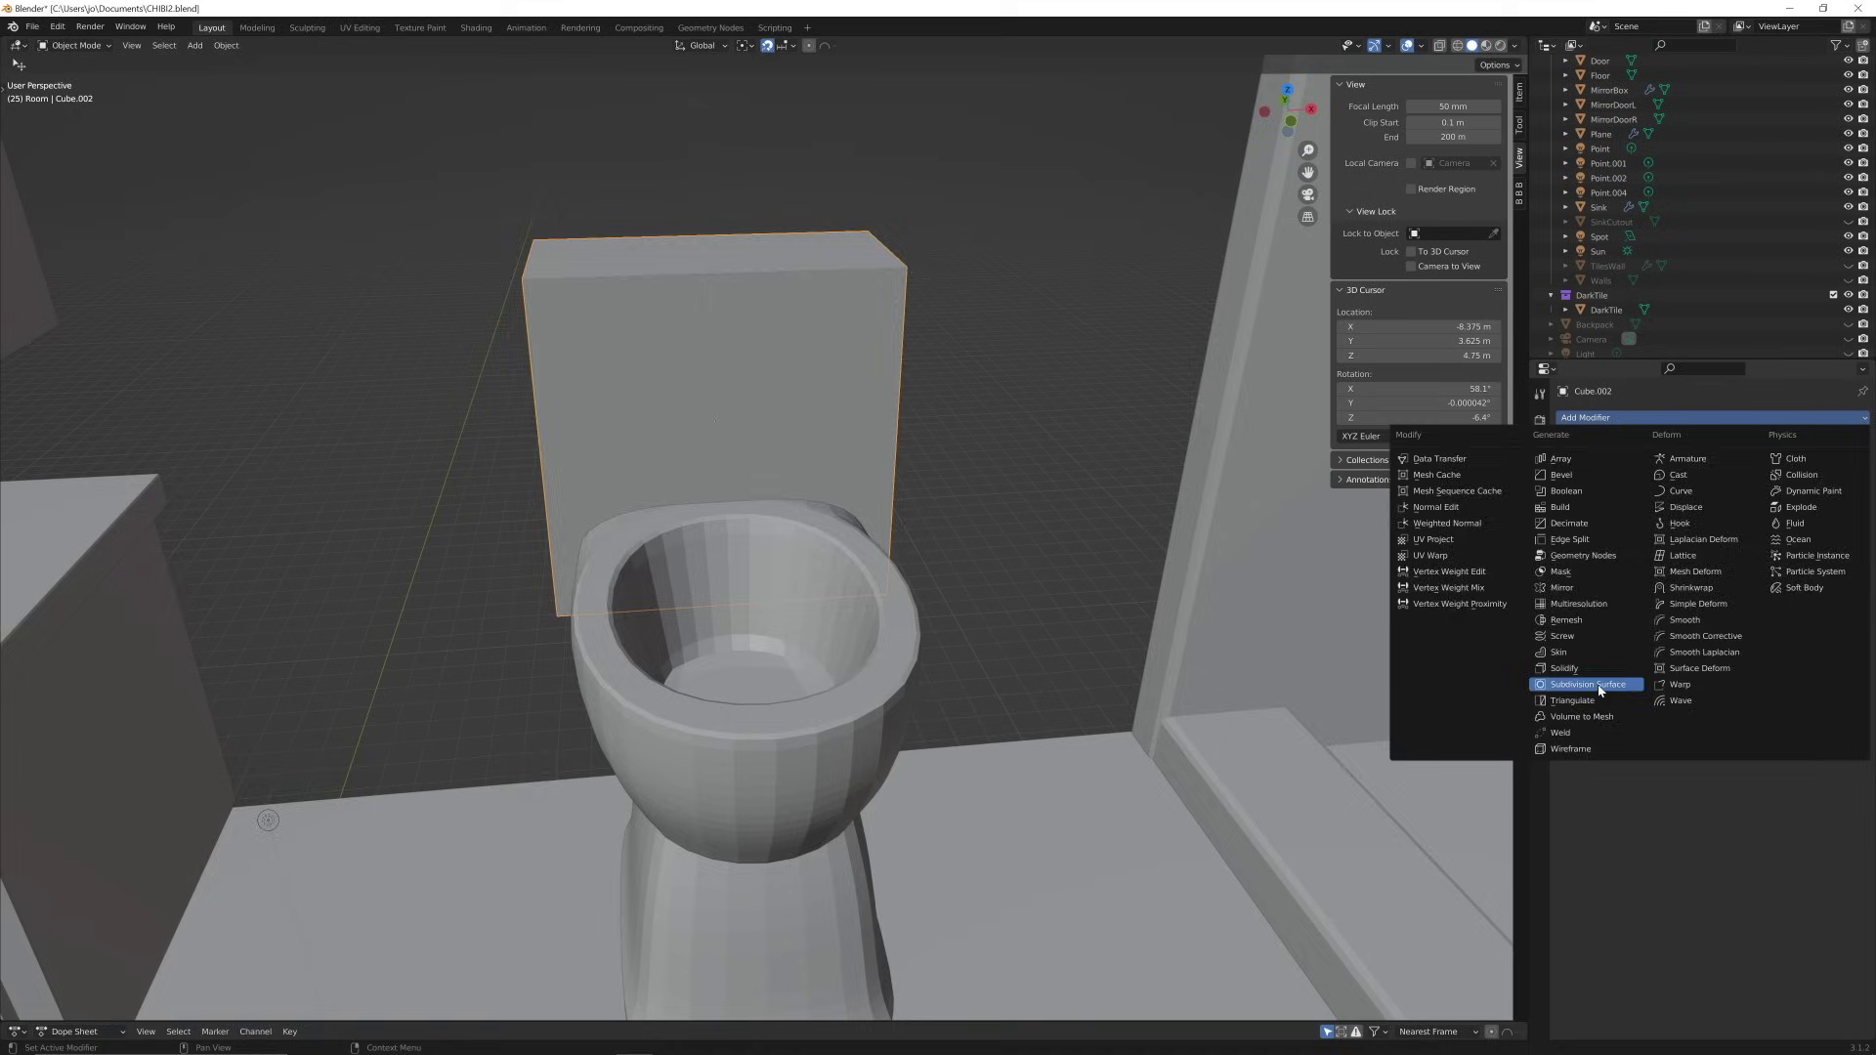
left_click(1590, 685)
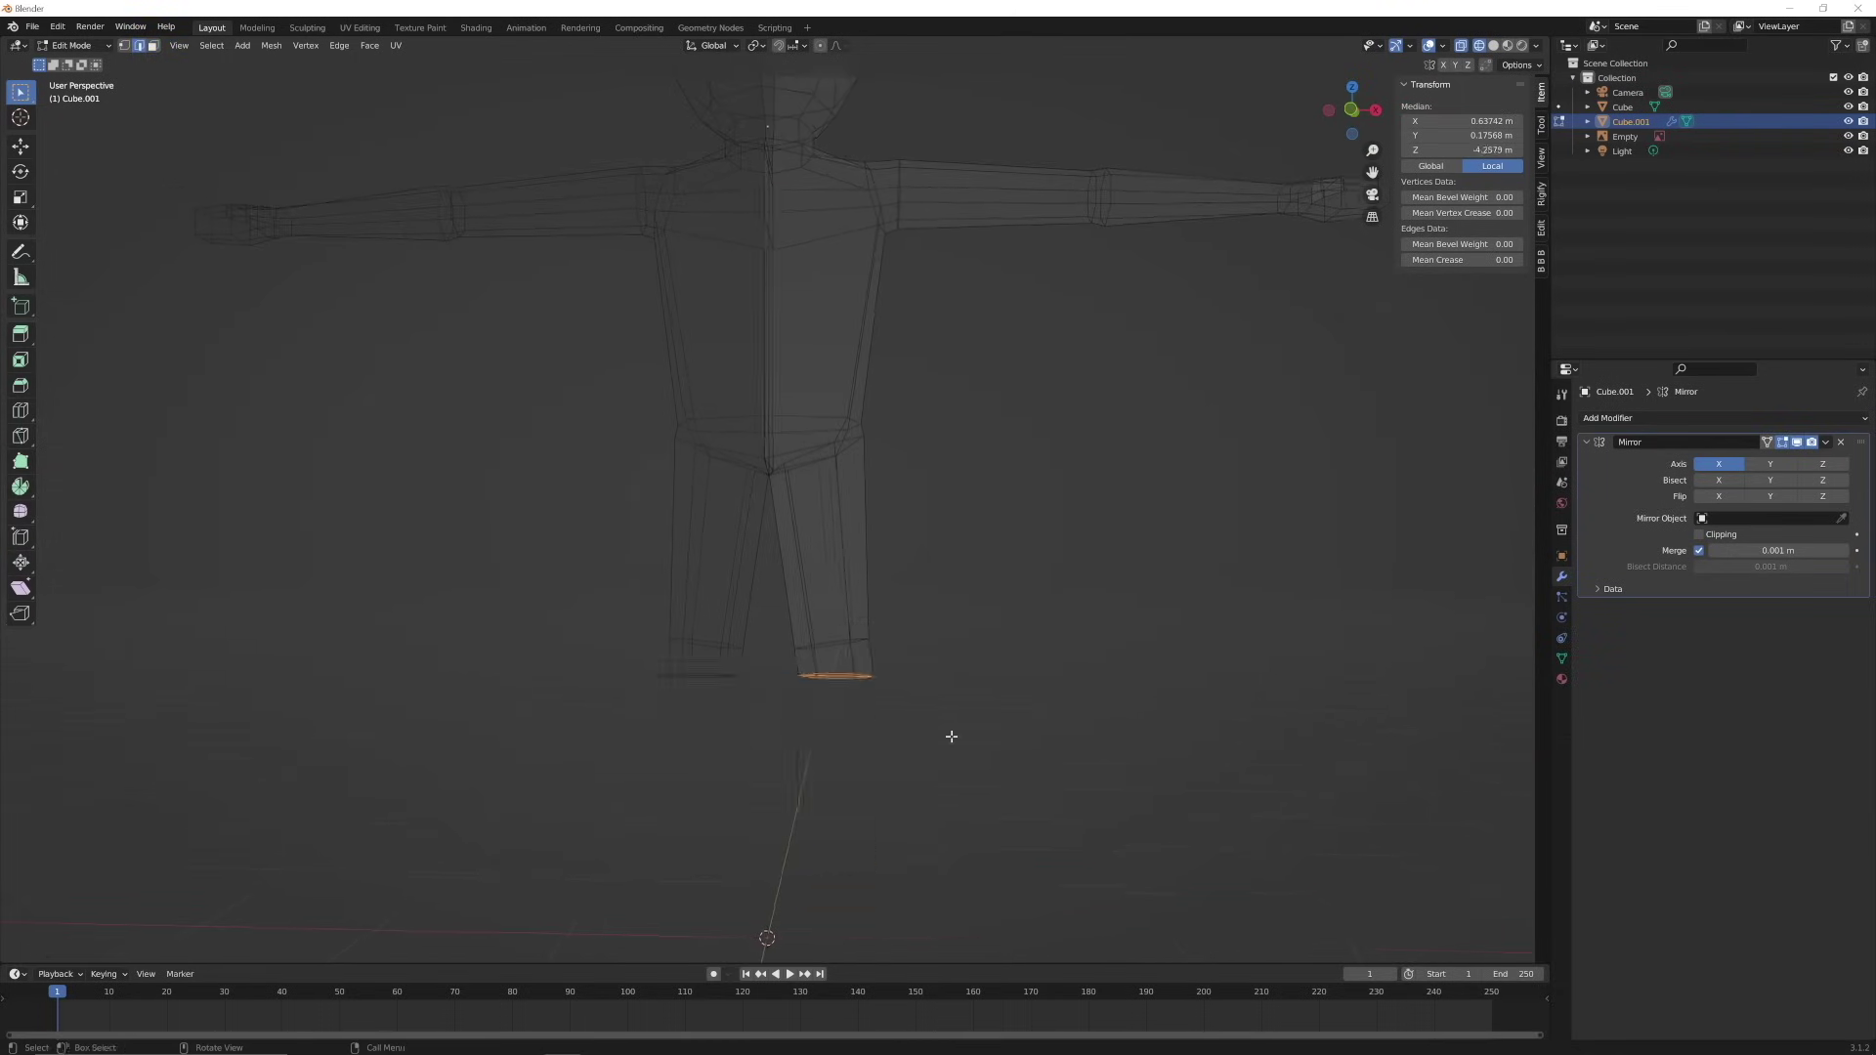
Extrude both selected foot faces forward along Y, then clear the selection
middle_click_drag(813, 644, 917, 548)
key("e")
left_click(860, 650)
scroll(955, 629, "down", 3)
key("alt+a")
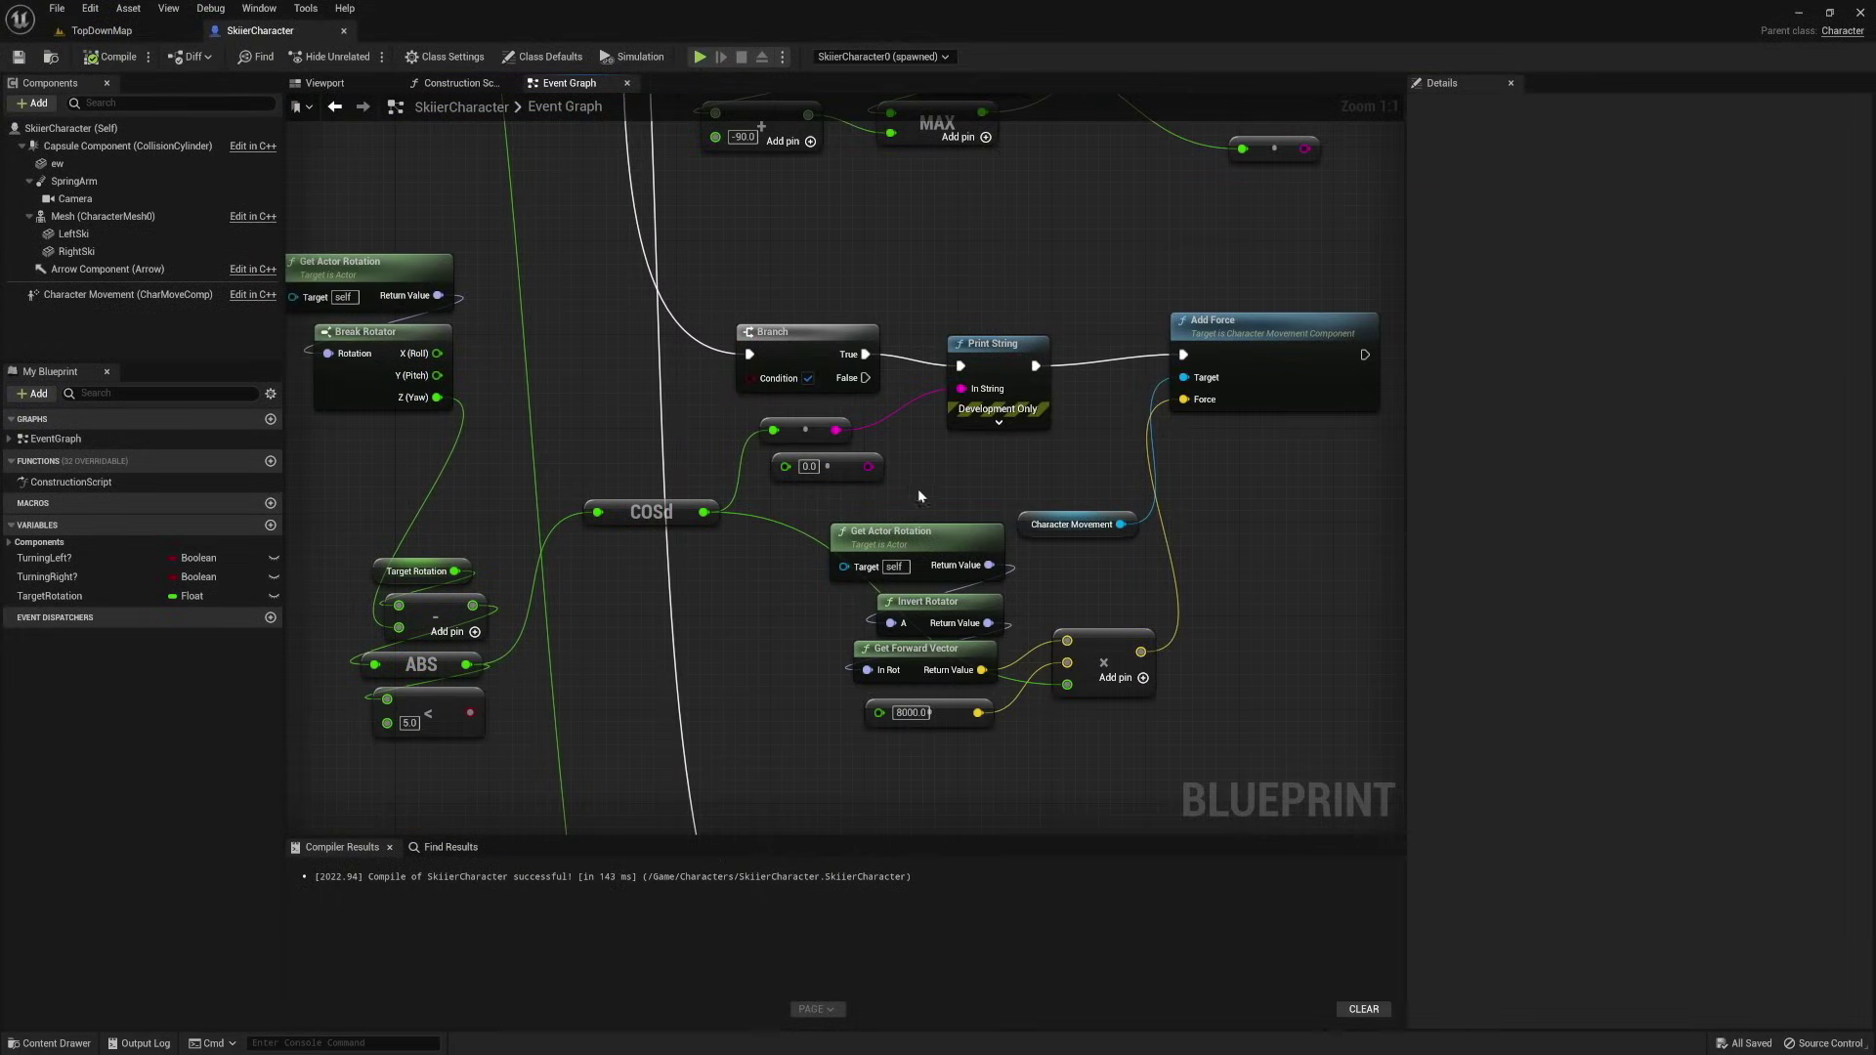
Search 'sin' and add a SINd node beside the COSd node
left_click(651, 513)
right_click(611, 605)
type("sin")
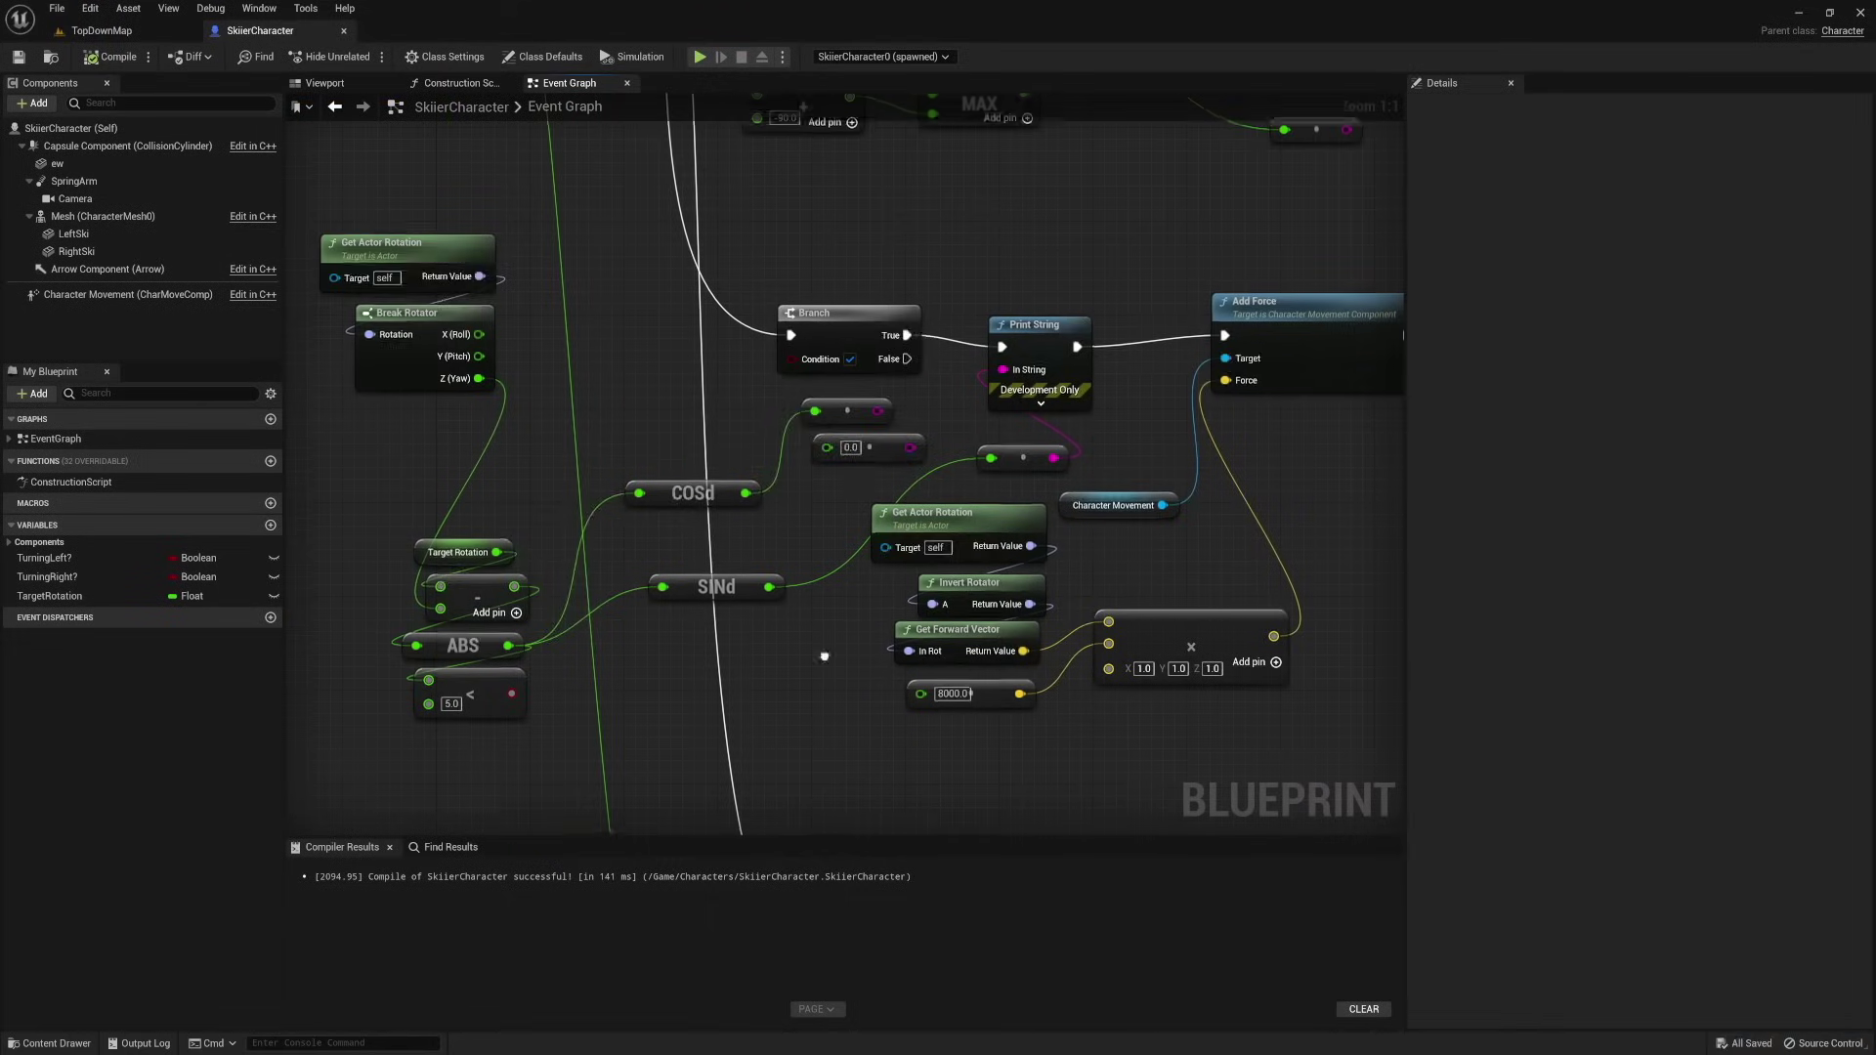
Select COSd with the two vector nodes, then playtest the skier with Alt+P
left_click_drag(586, 532, 752, 428)
right_click_drag(638, 480, 502, 526)
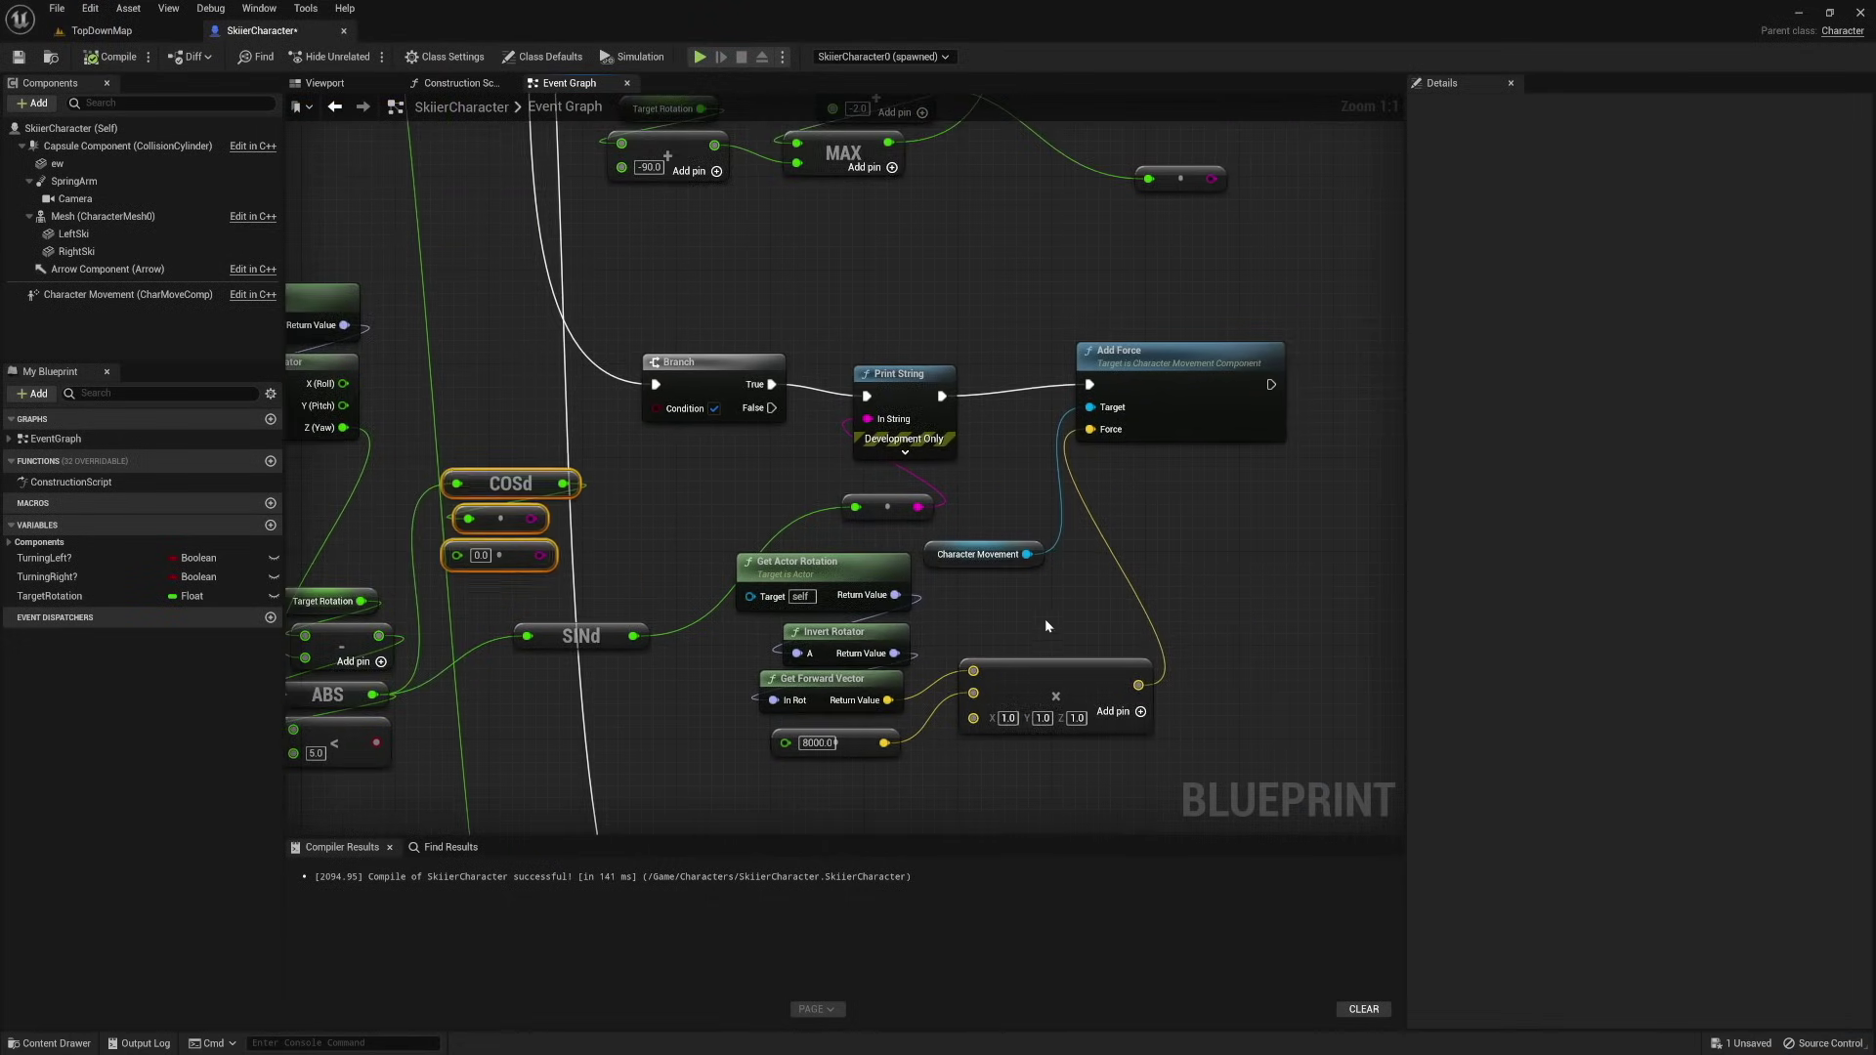
right_click_drag(877, 642, 882, 460)
key("alt+p")
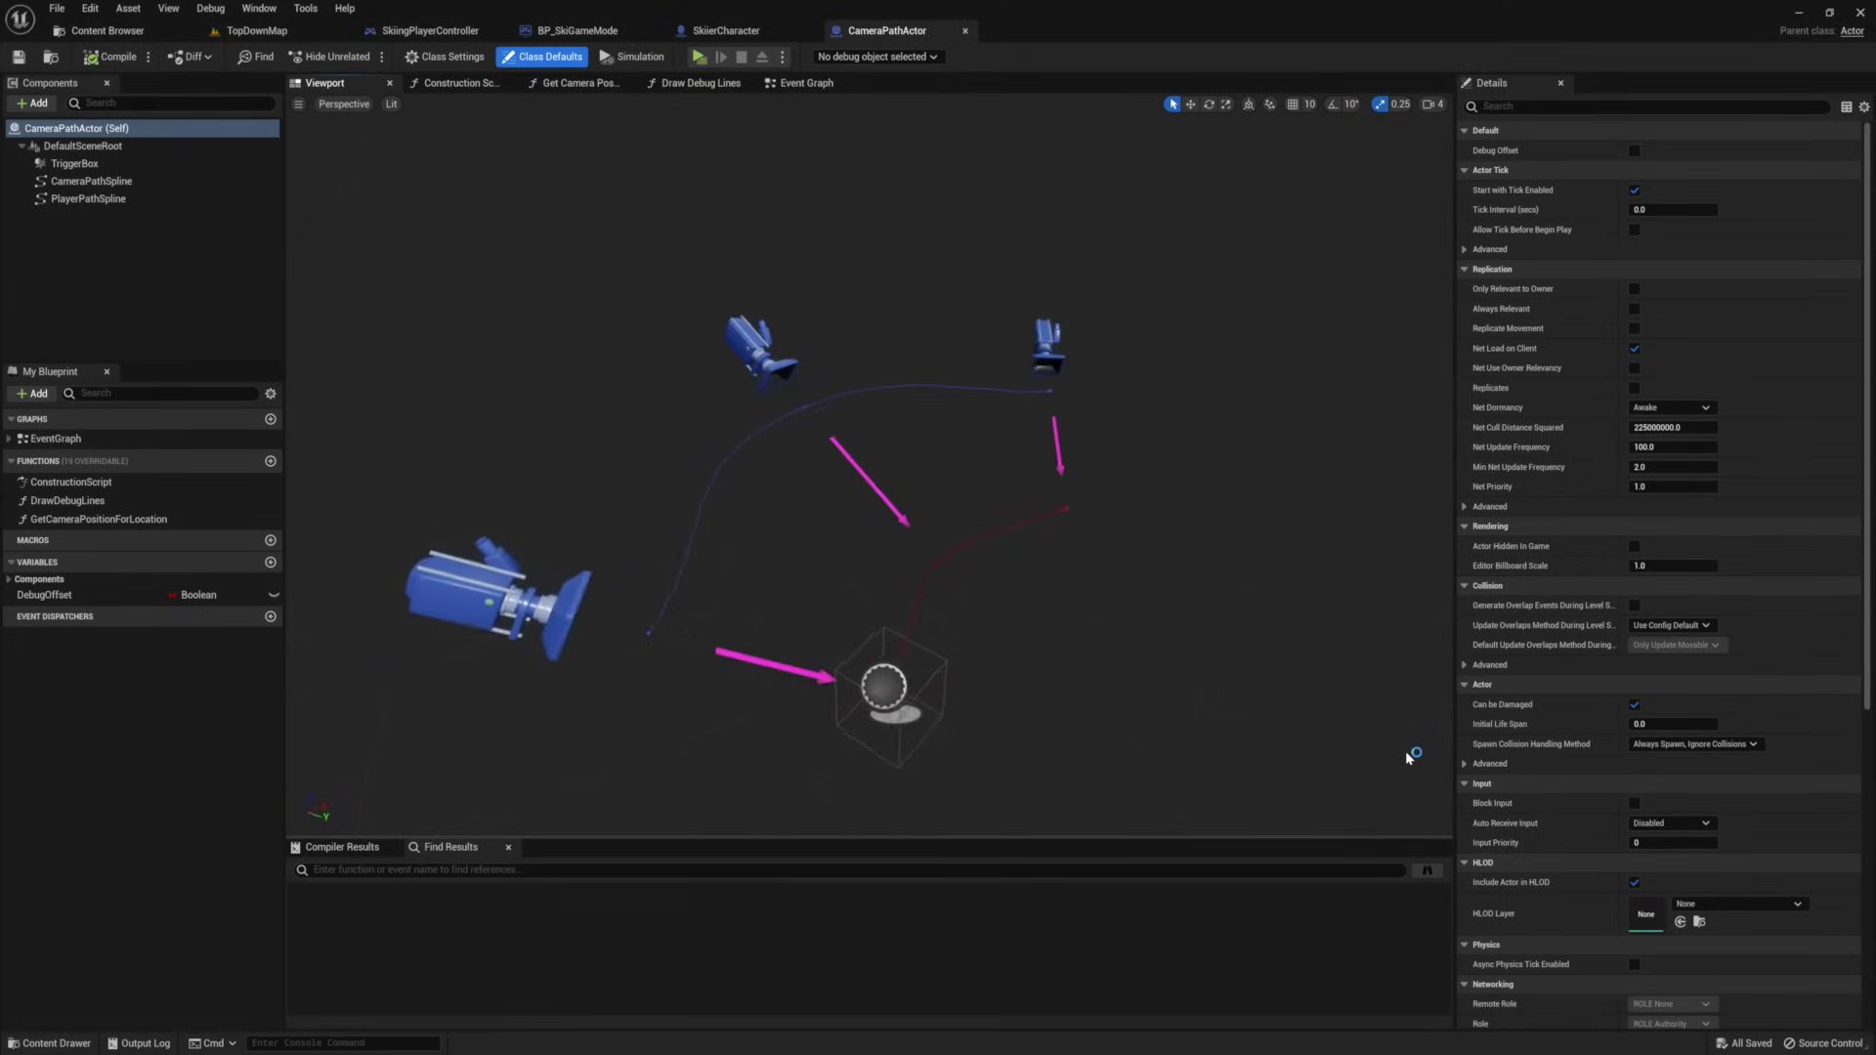
left_click_drag(1405, 751, 1406, 753)
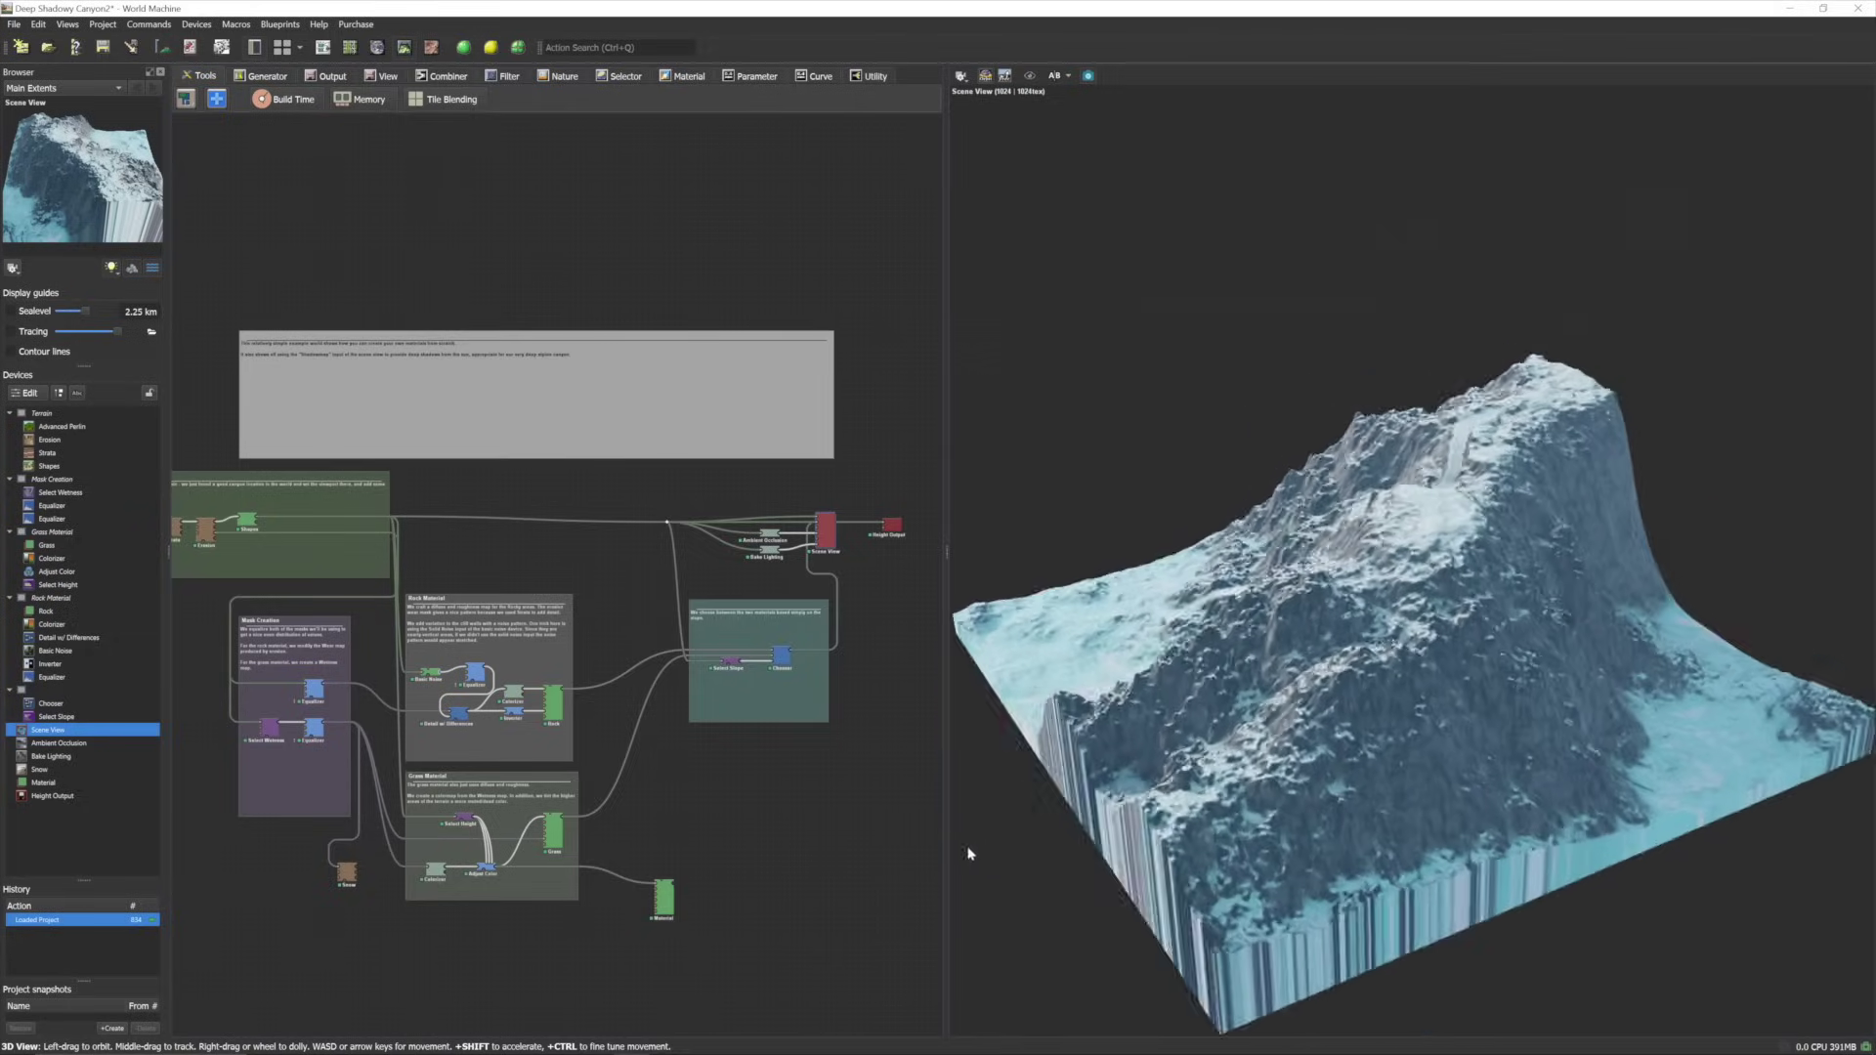
Orbit and zoom the 3D view to inspect the carved canyon terrain
left_click_drag(1368, 684, 1268, 744)
scroll(1269, 744, "up", 5)
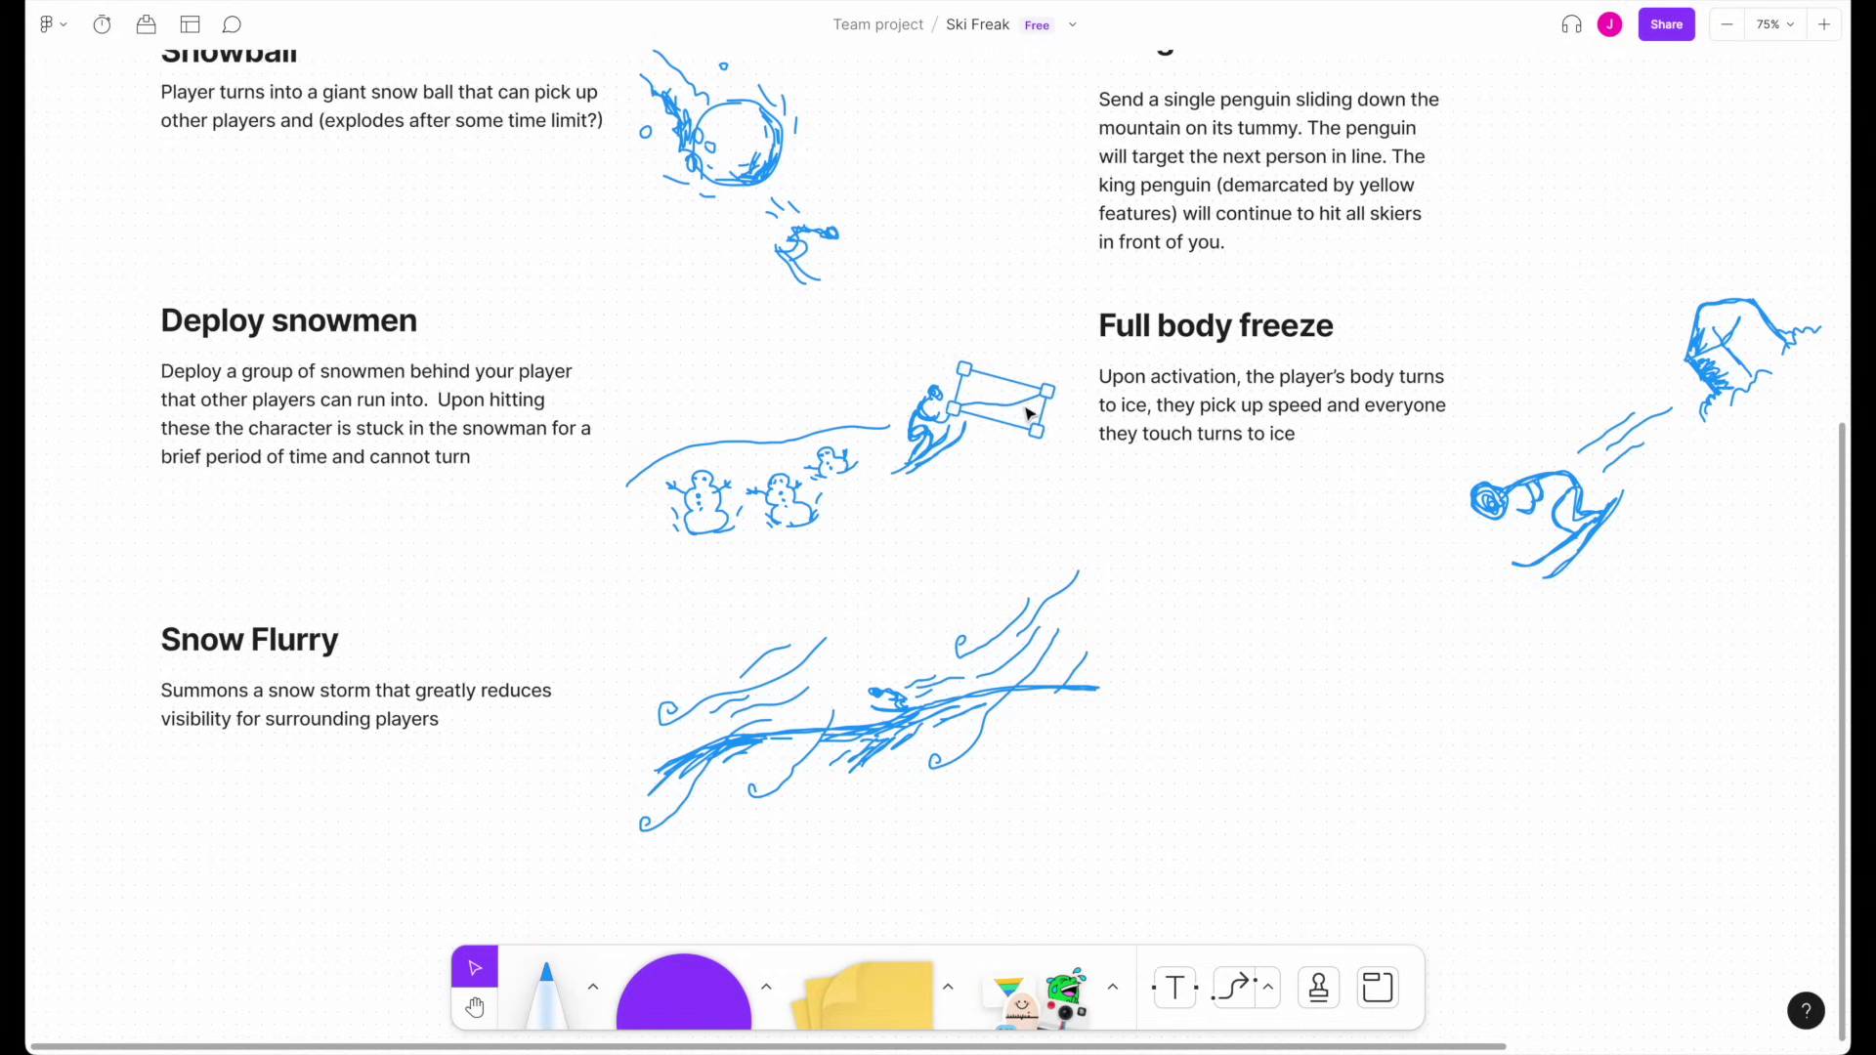
Zoom to the Penguin Missile idea and switch to the marker for sketching
scroll(1060, 574, "down", 3)
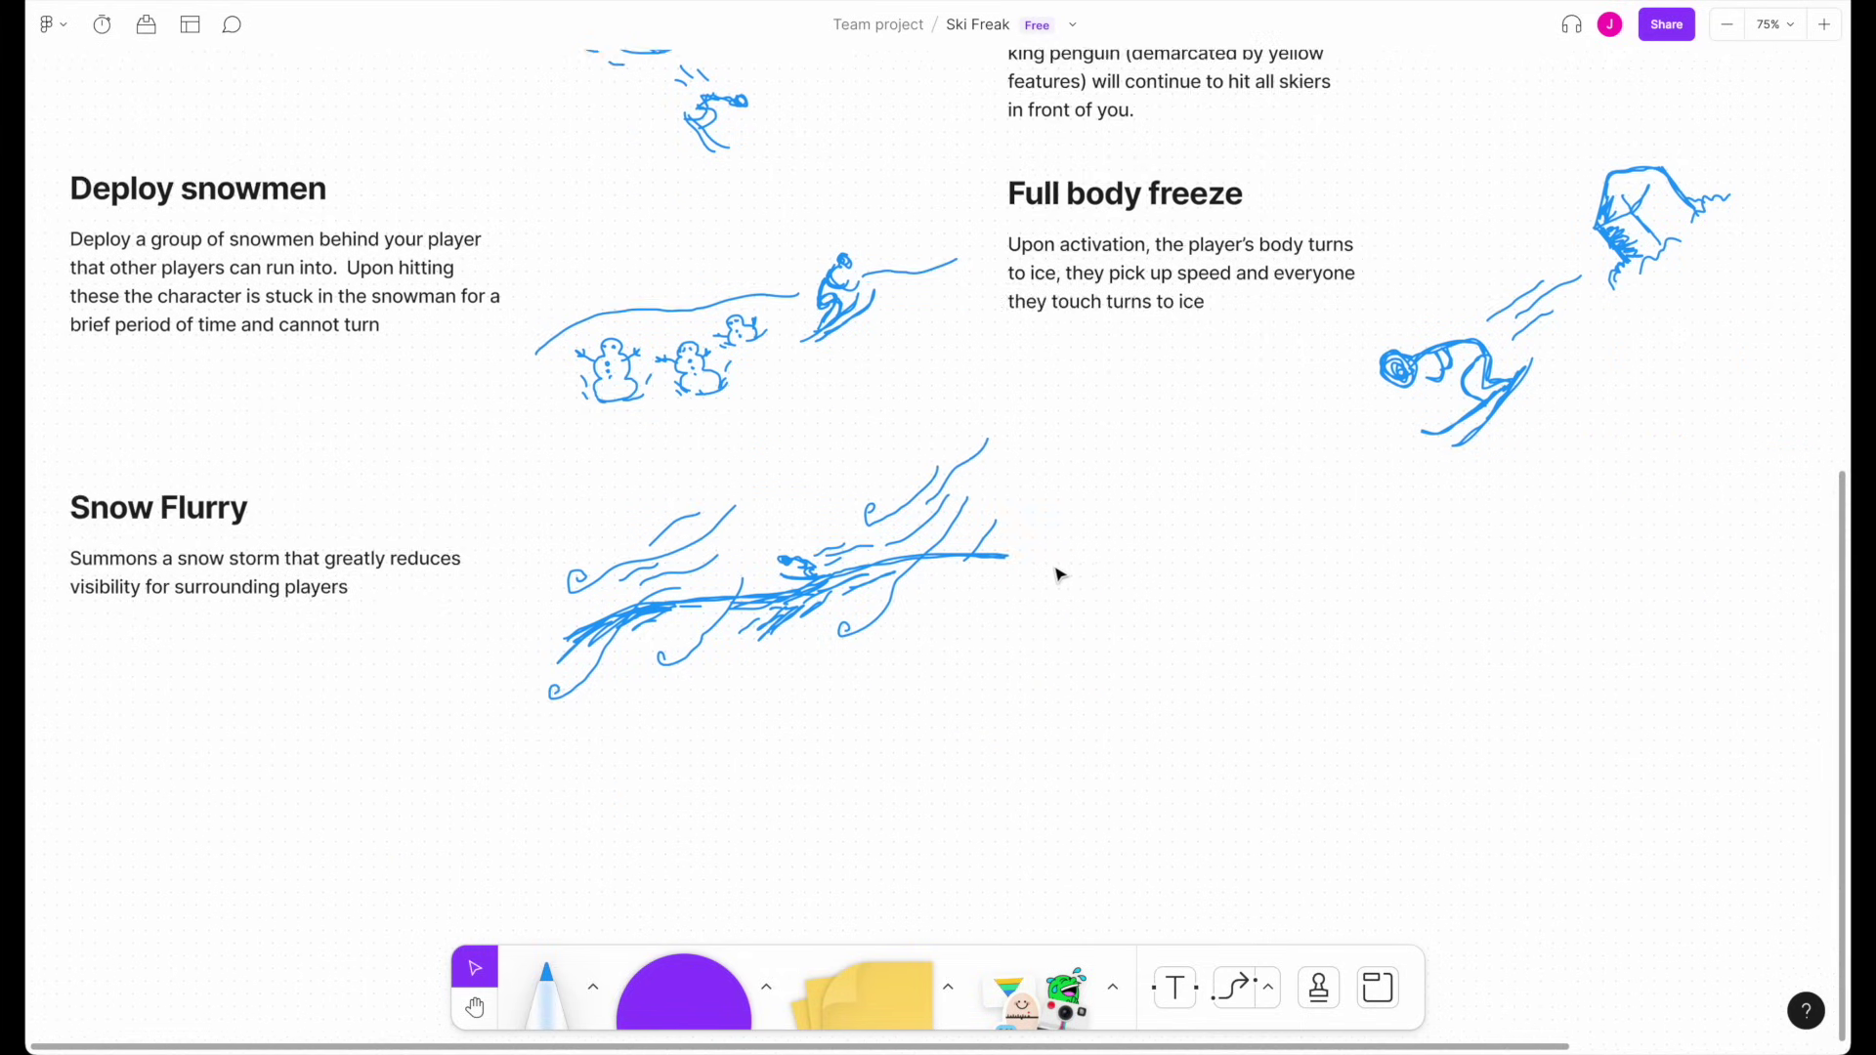
scroll(985, 553, "up", 4)
scroll(1010, 503, "up", 1)
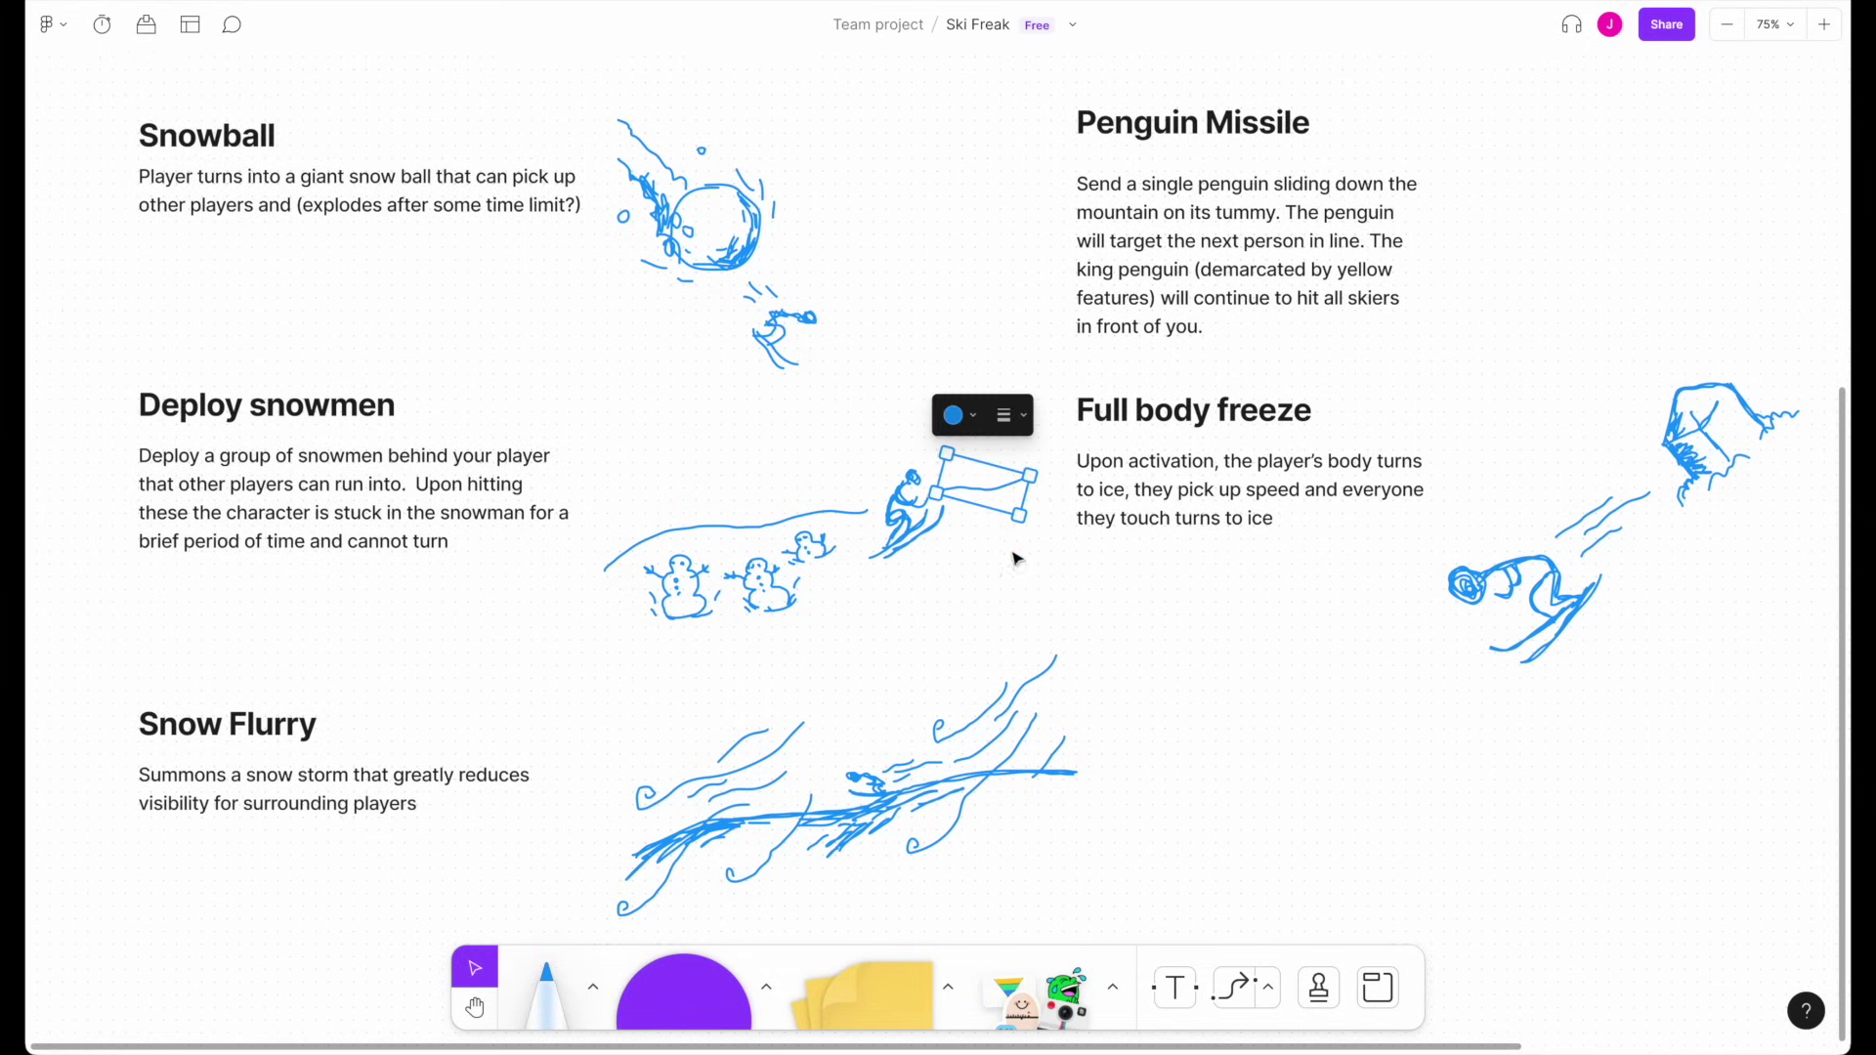
scroll(1118, 641, "down", 2, "ctrl")
key("m")
scroll(801, 459, "up", 10, "ctrl")
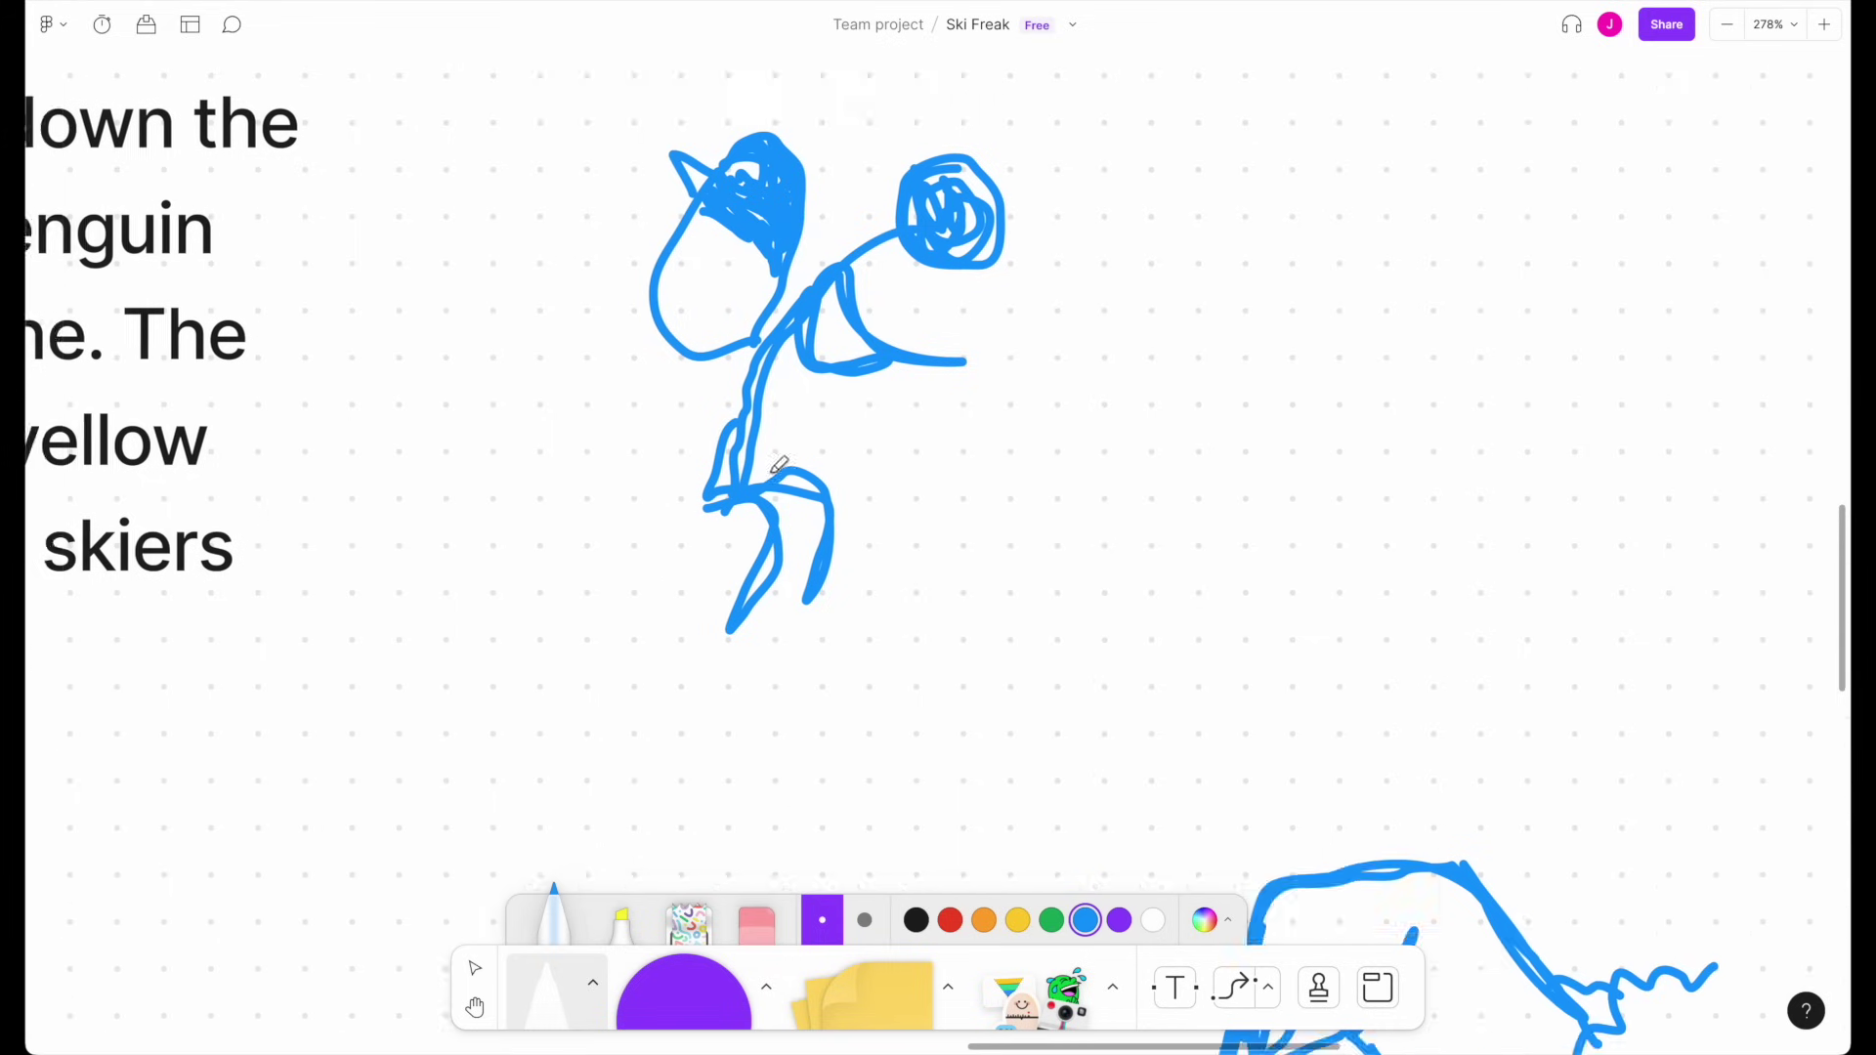
scroll(723, 532, "right", 1)
scroll(666, 600, "up", 1)
scroll(824, 348, "down", 3, "ctrl")
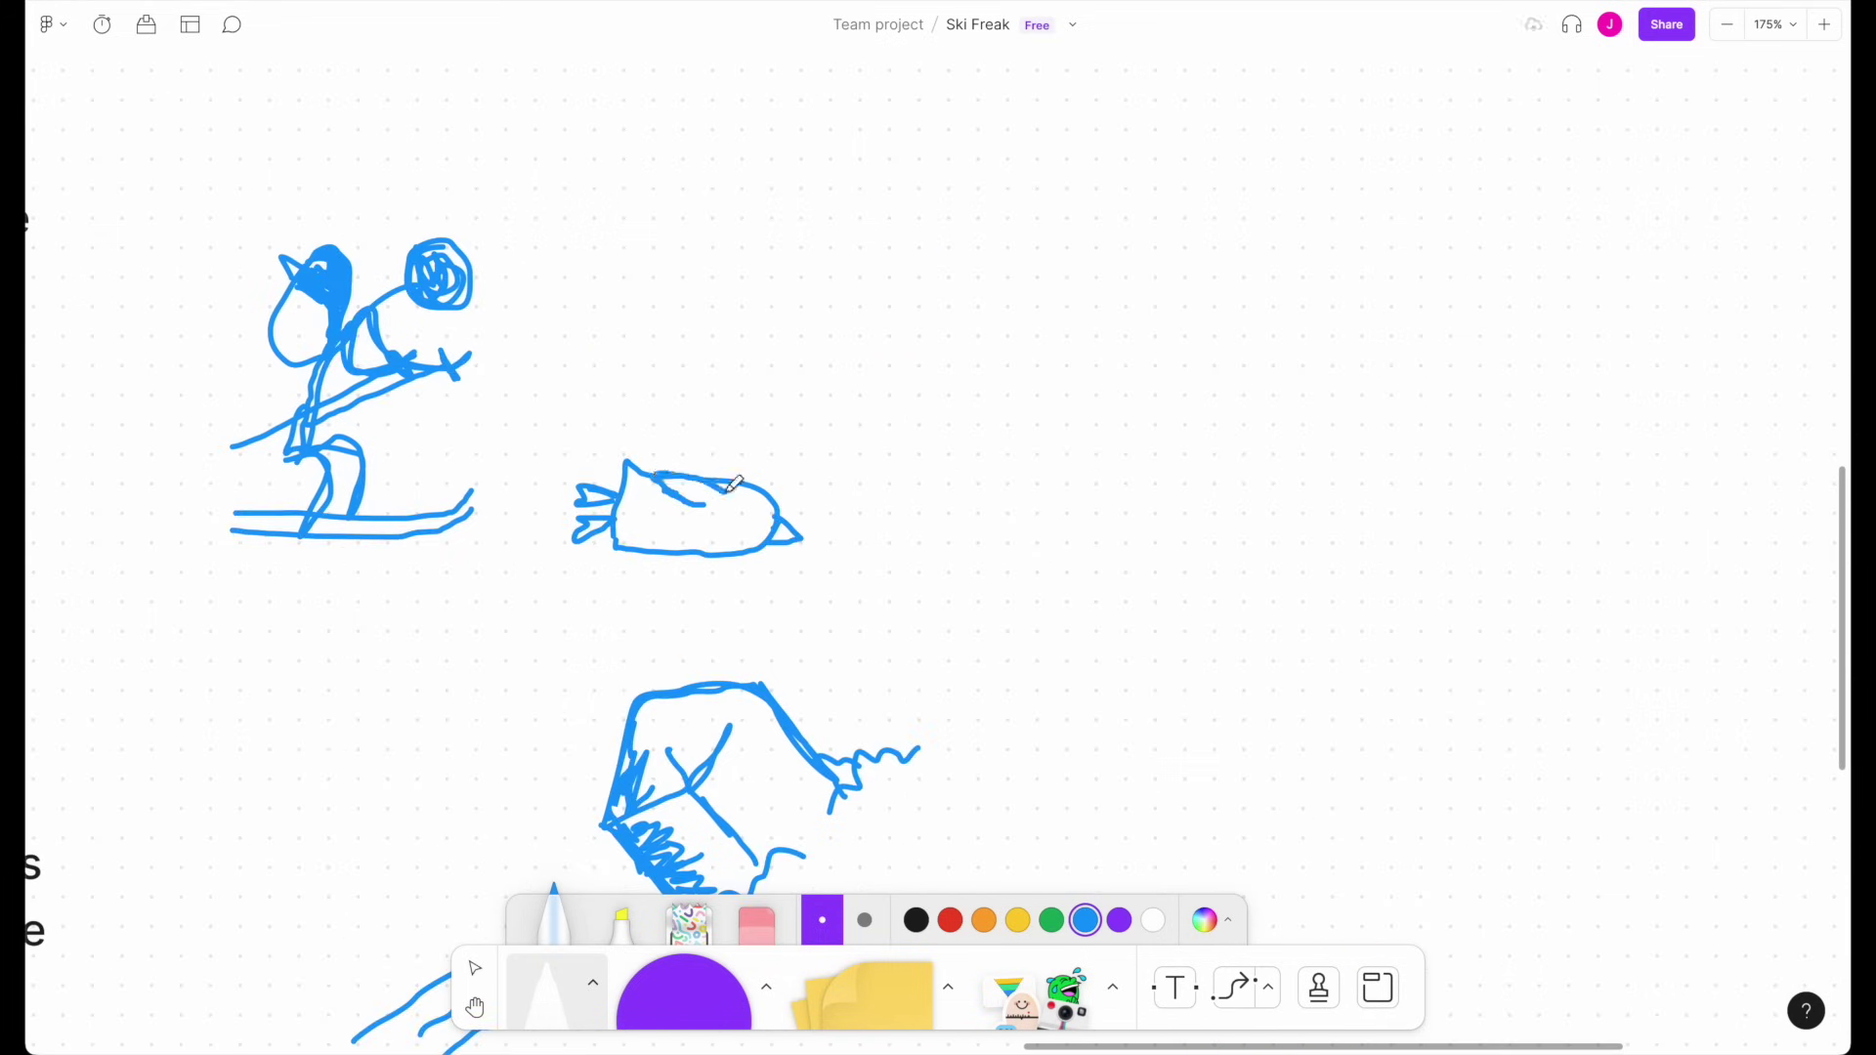
scroll(856, 502, "left", 2)
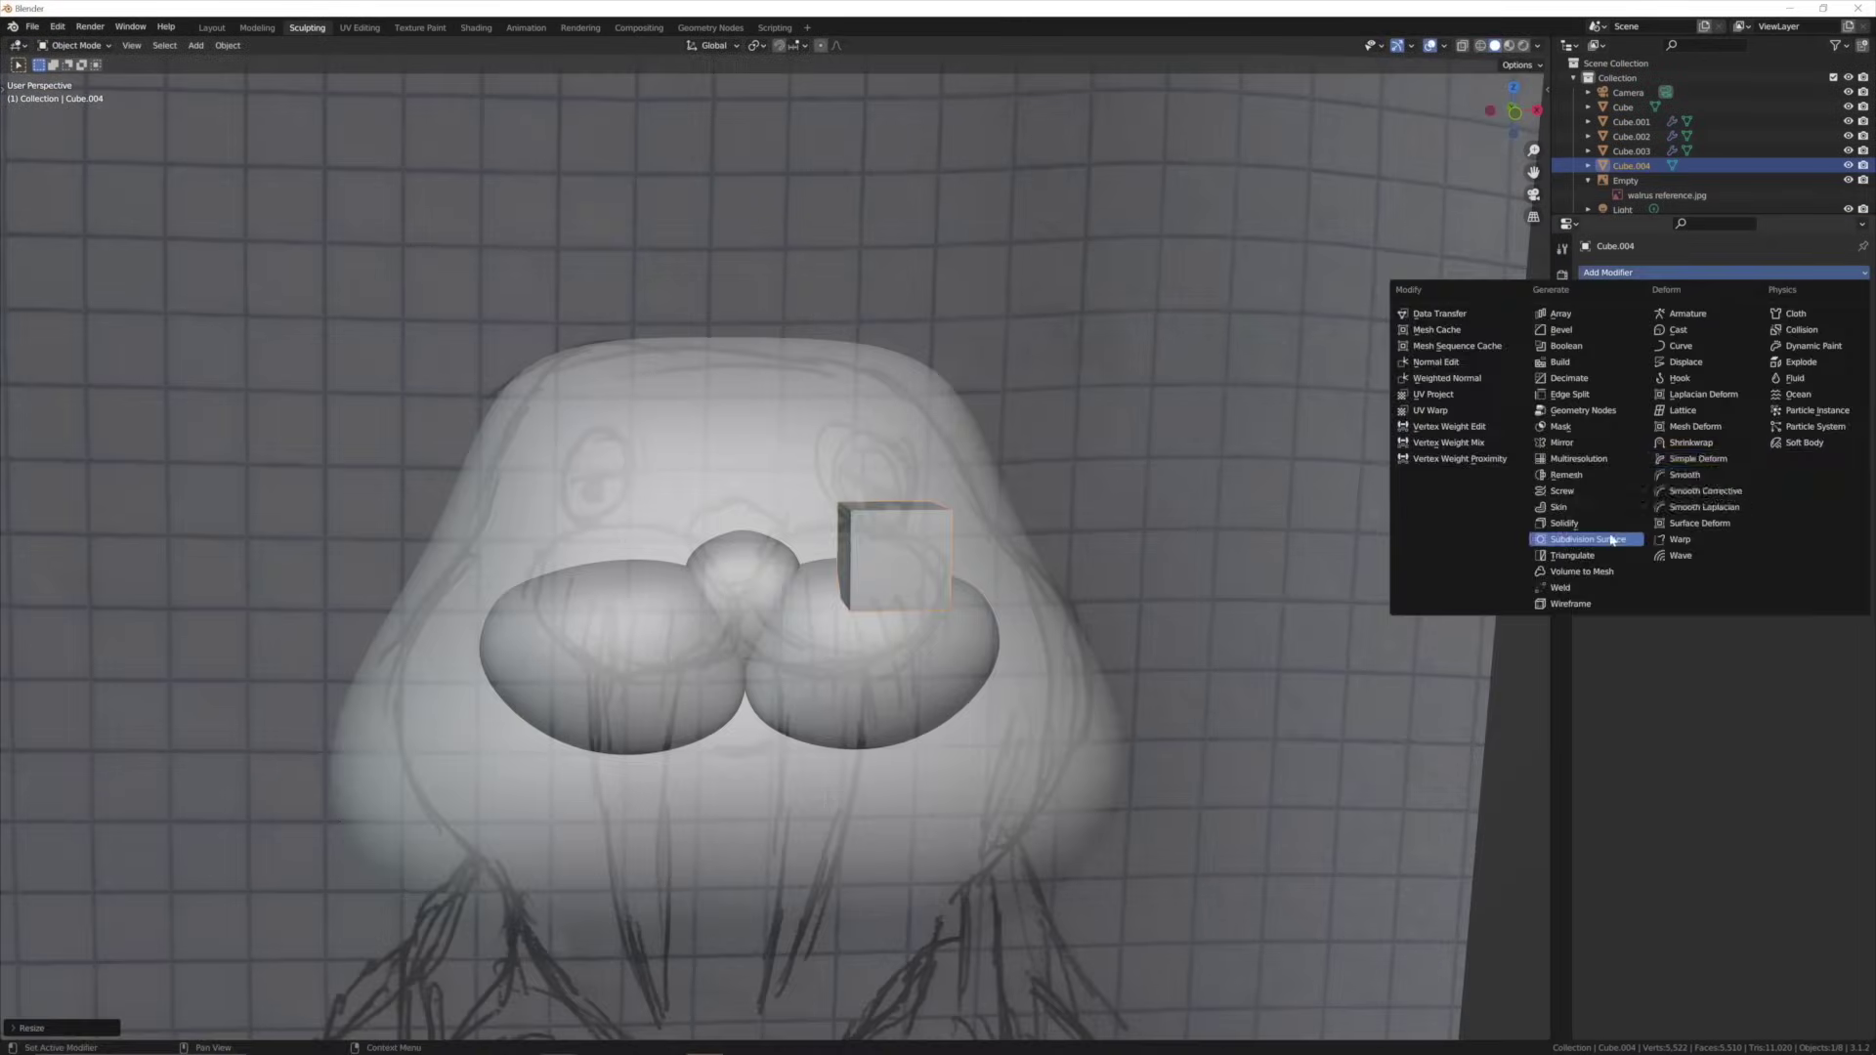
Add Subdivision Surface smoothing to the cube, then enter Edit Mode and move head vertices
left_click(1588, 658)
key("Tab")
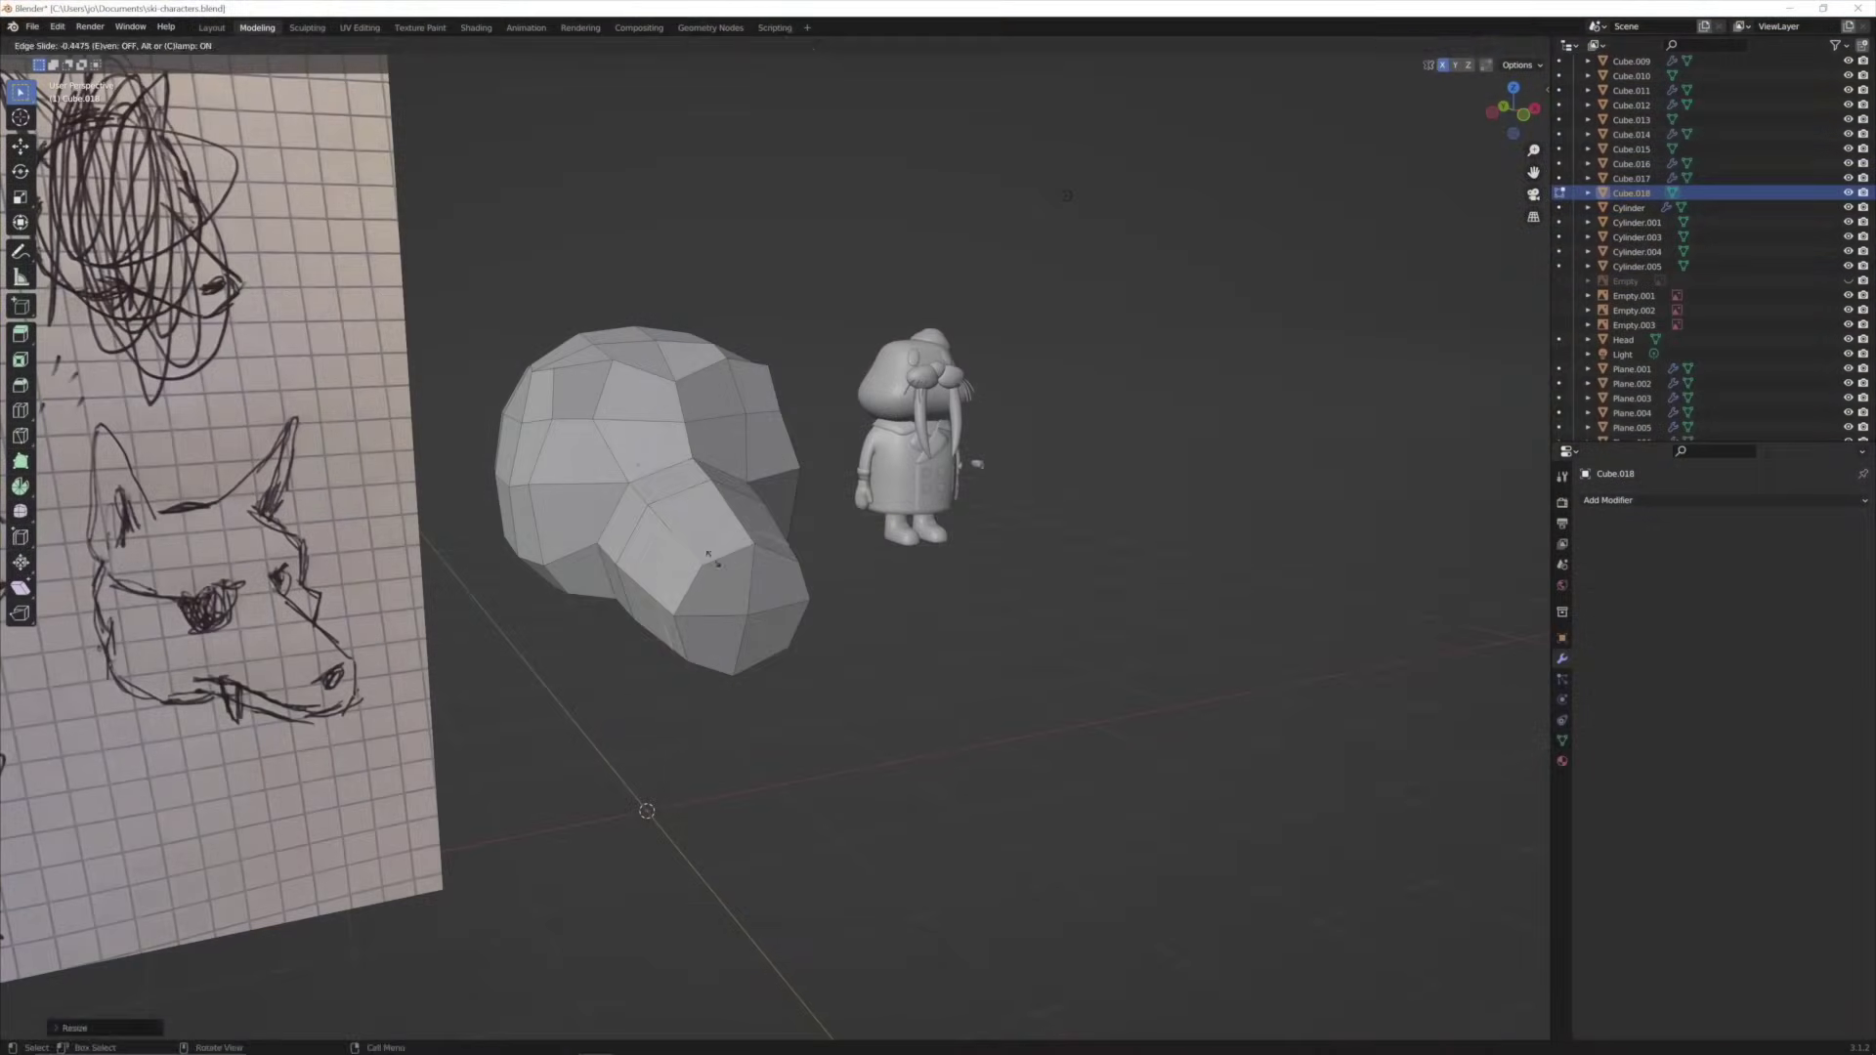
scroll(892, 674, "up", 2)
middle_click_drag(892, 674, 880, 587)
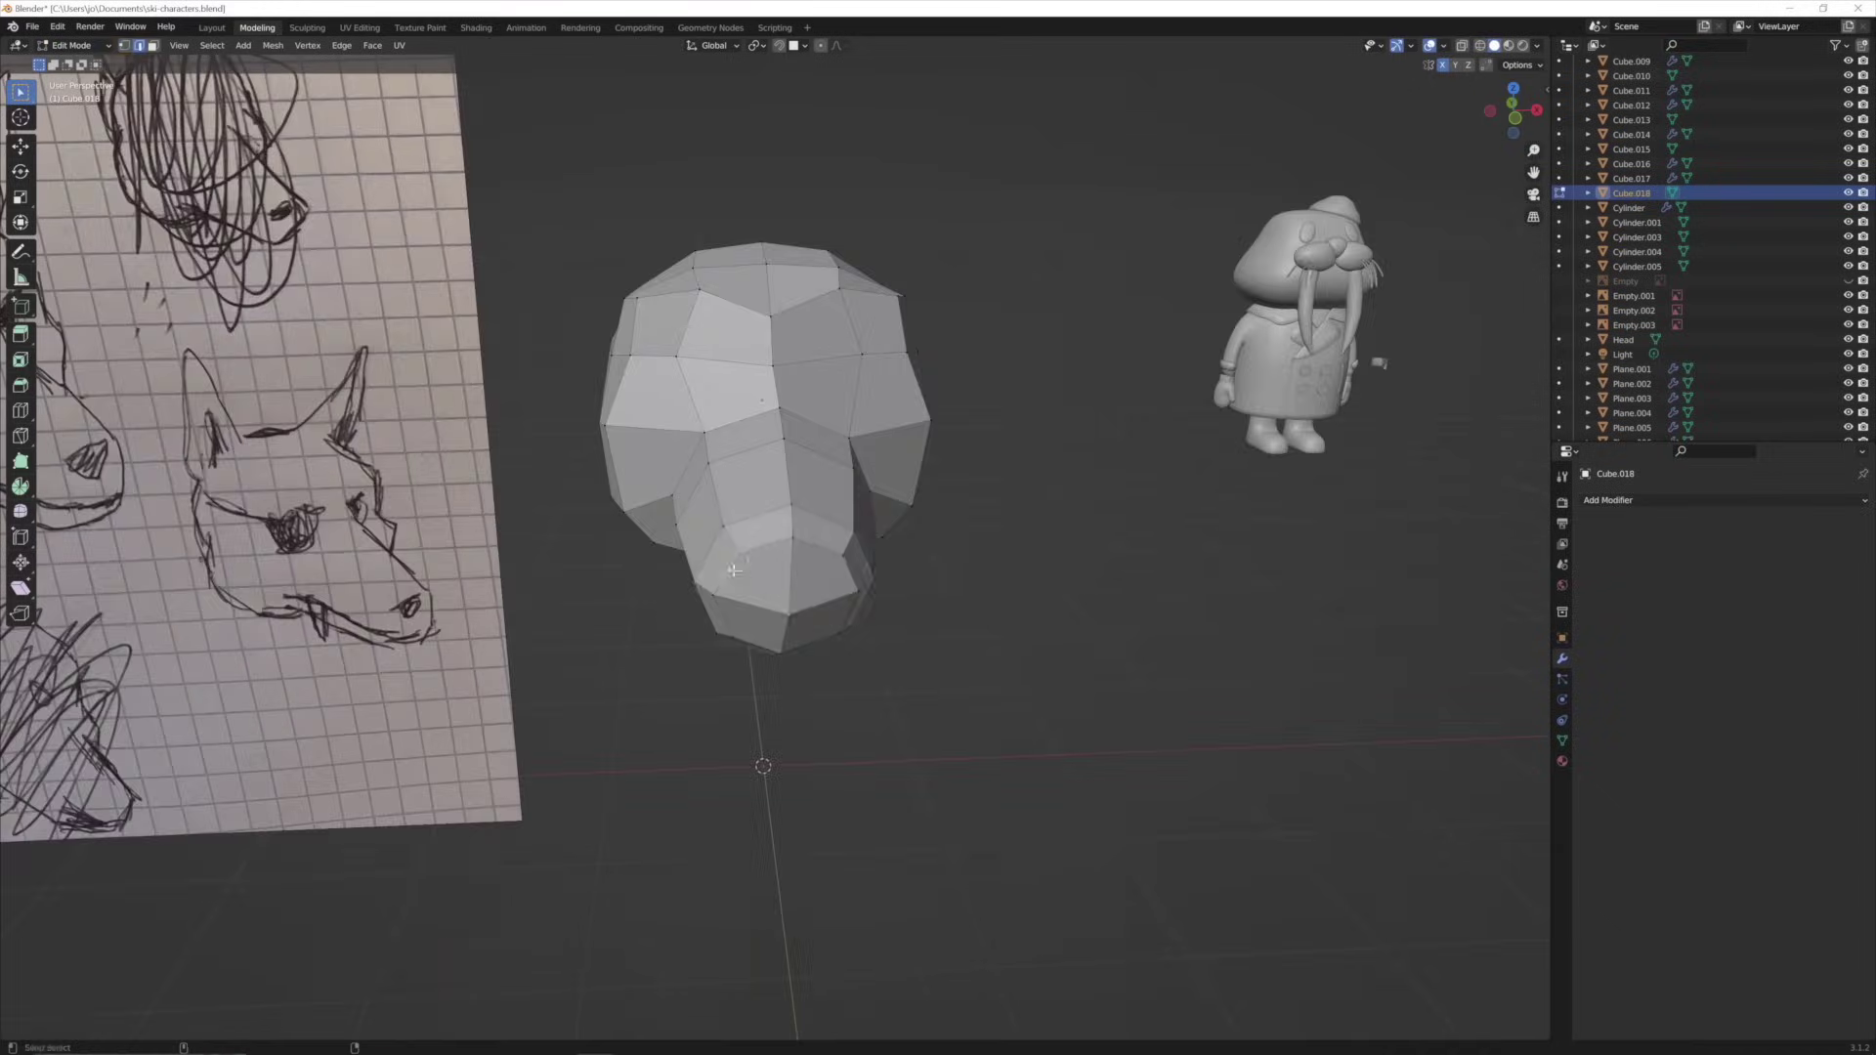
scroll(877, 513, "up", 5)
key("g")
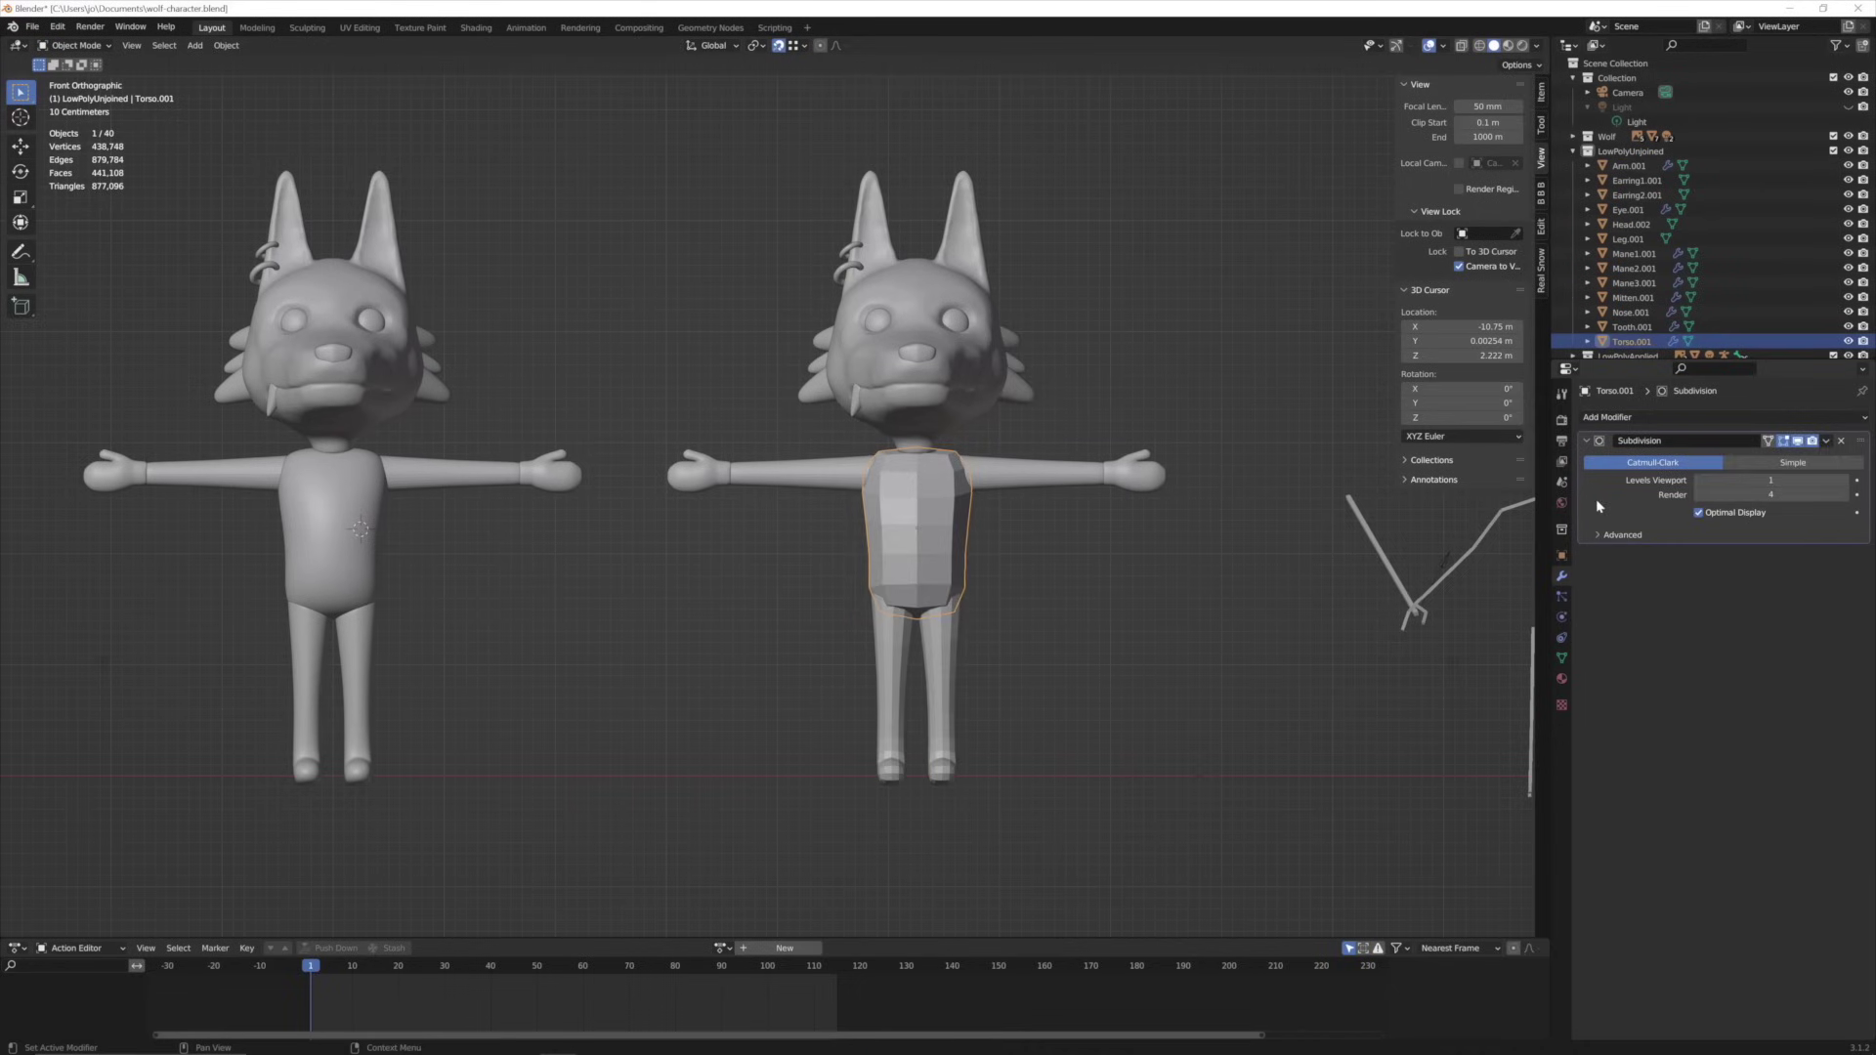
Apply the mitten's Multires and Mirror modifiers permanently
right_click(1183, 479)
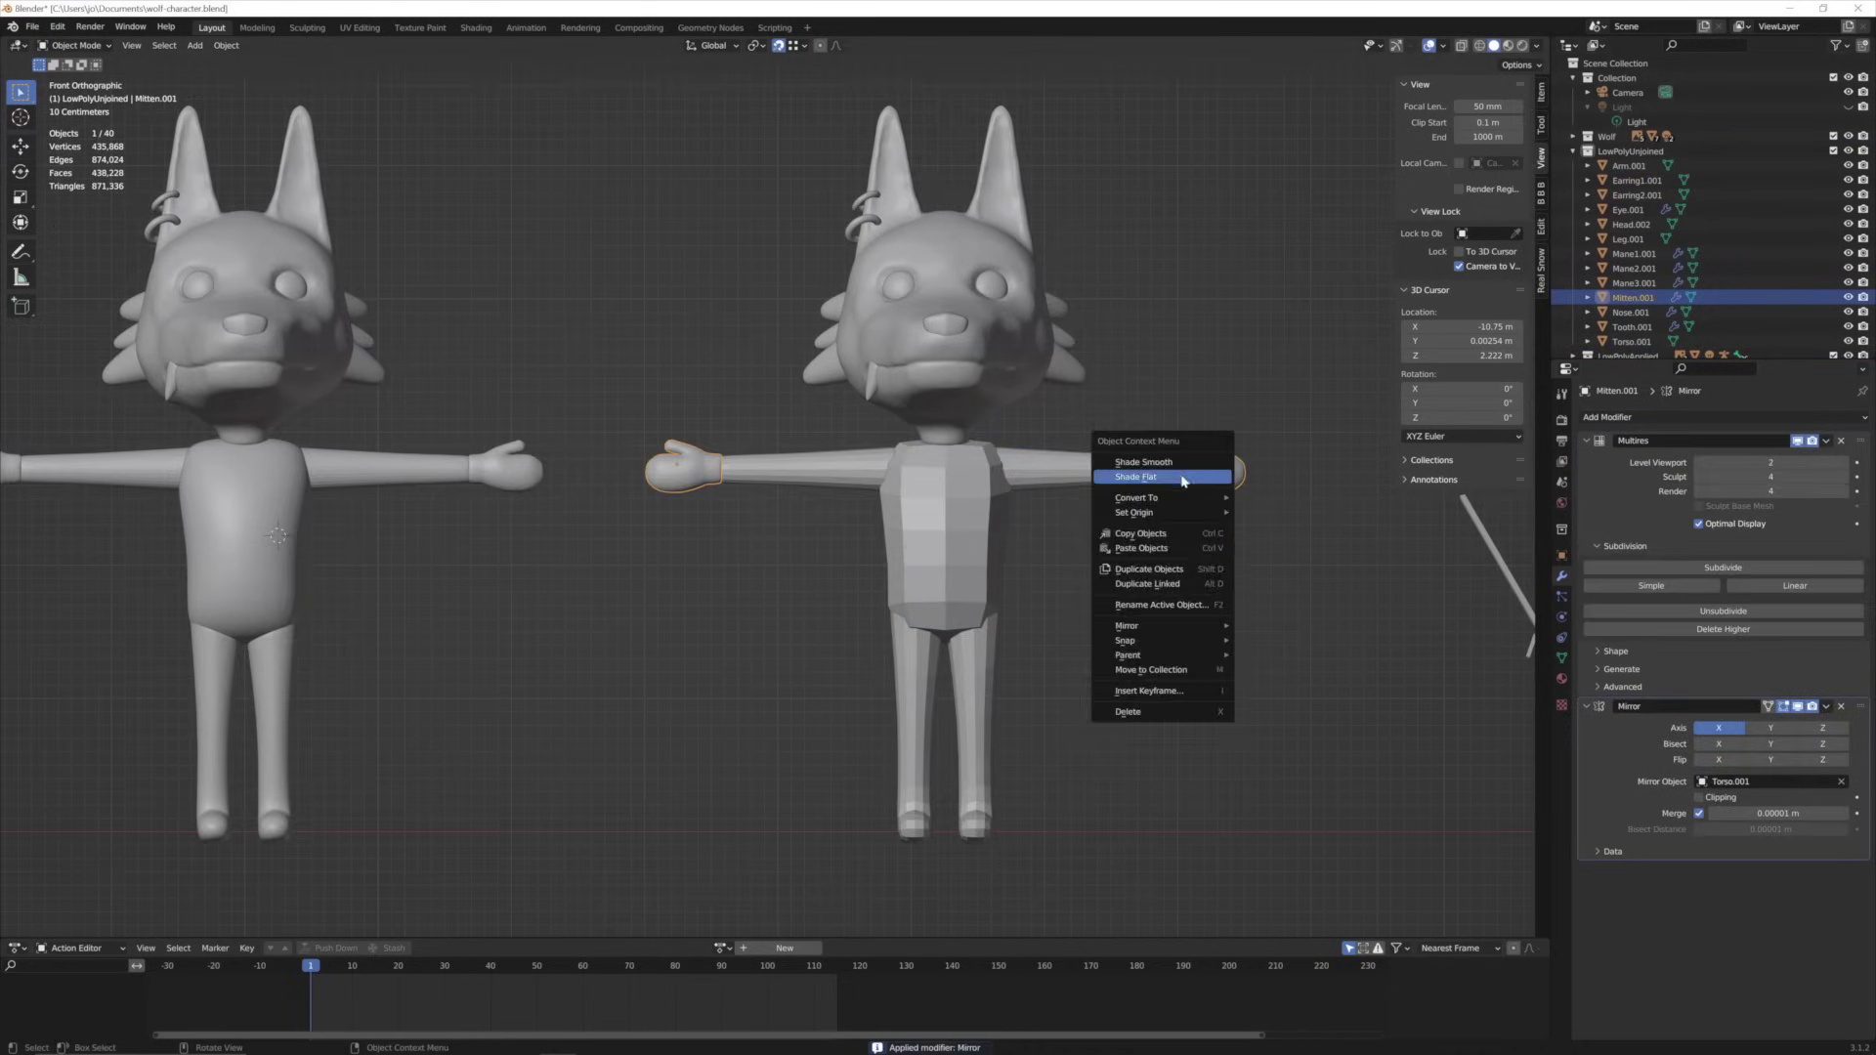
key("ctrl+a")
key("ctrl+a")
key("shift+a")
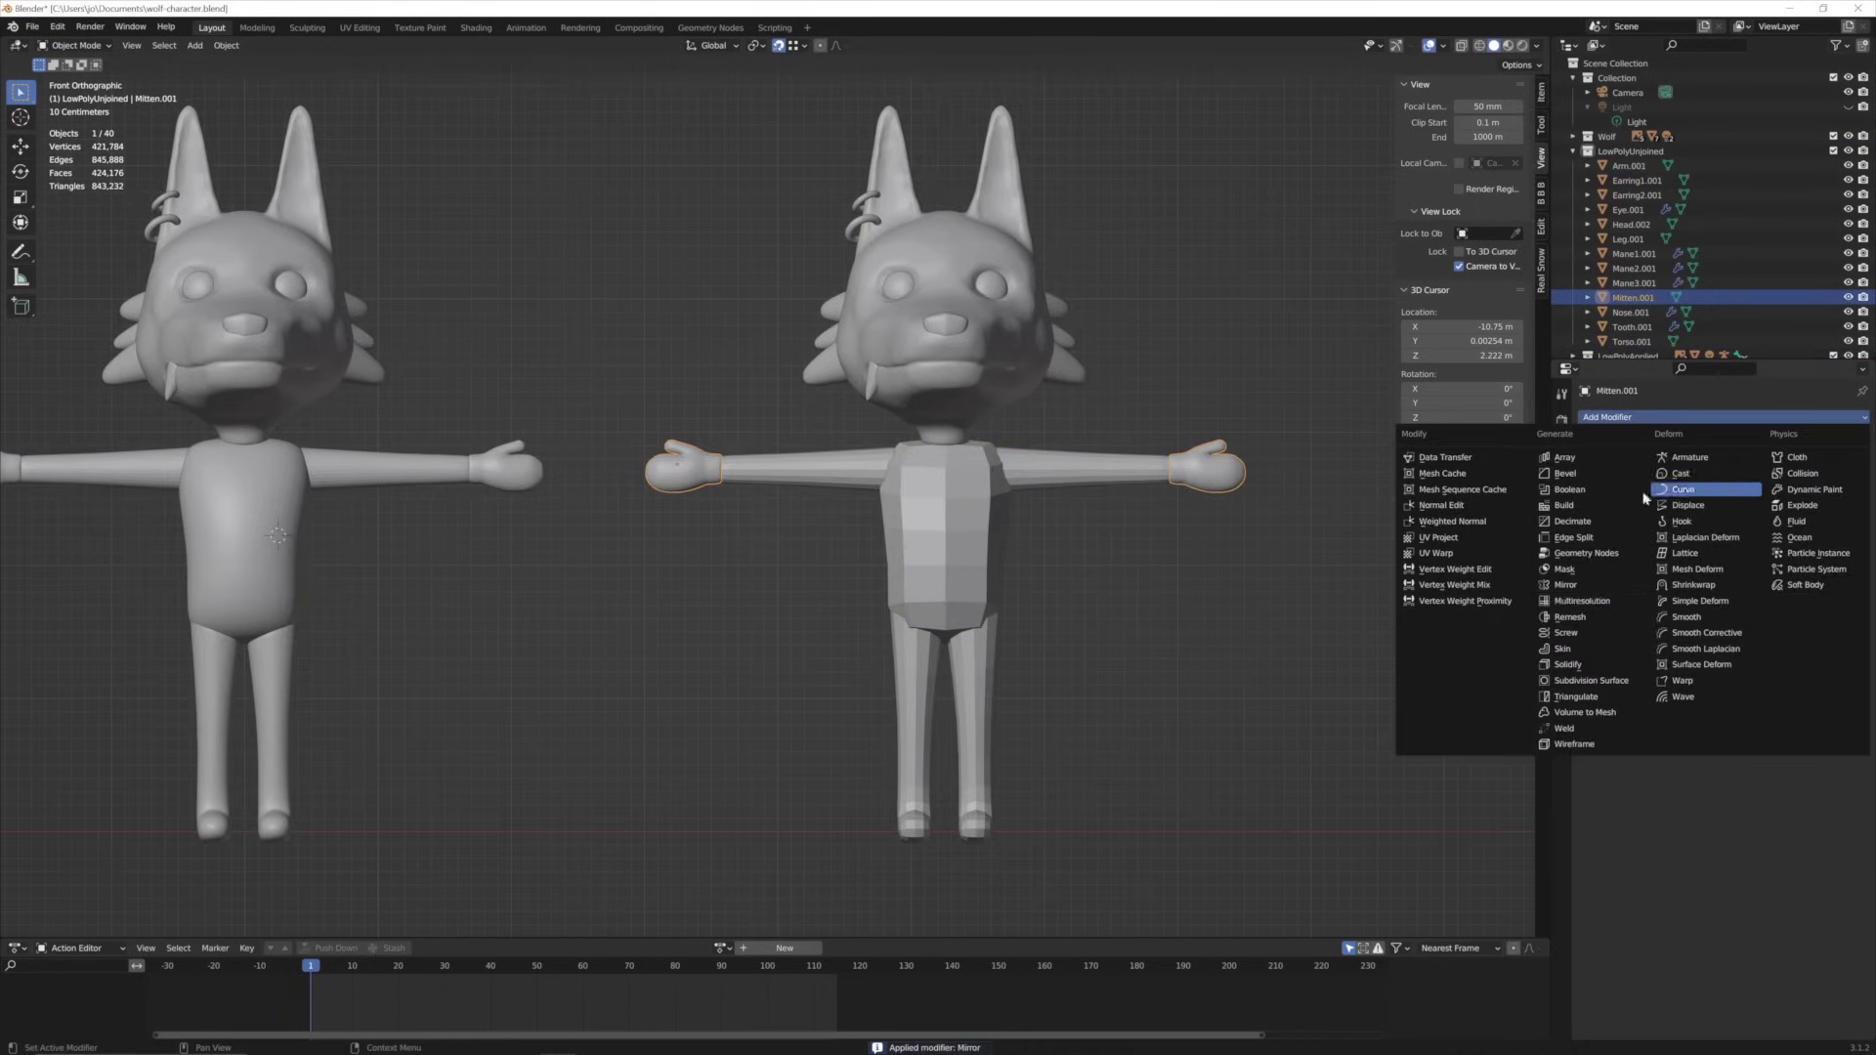
left_click(1611, 555)
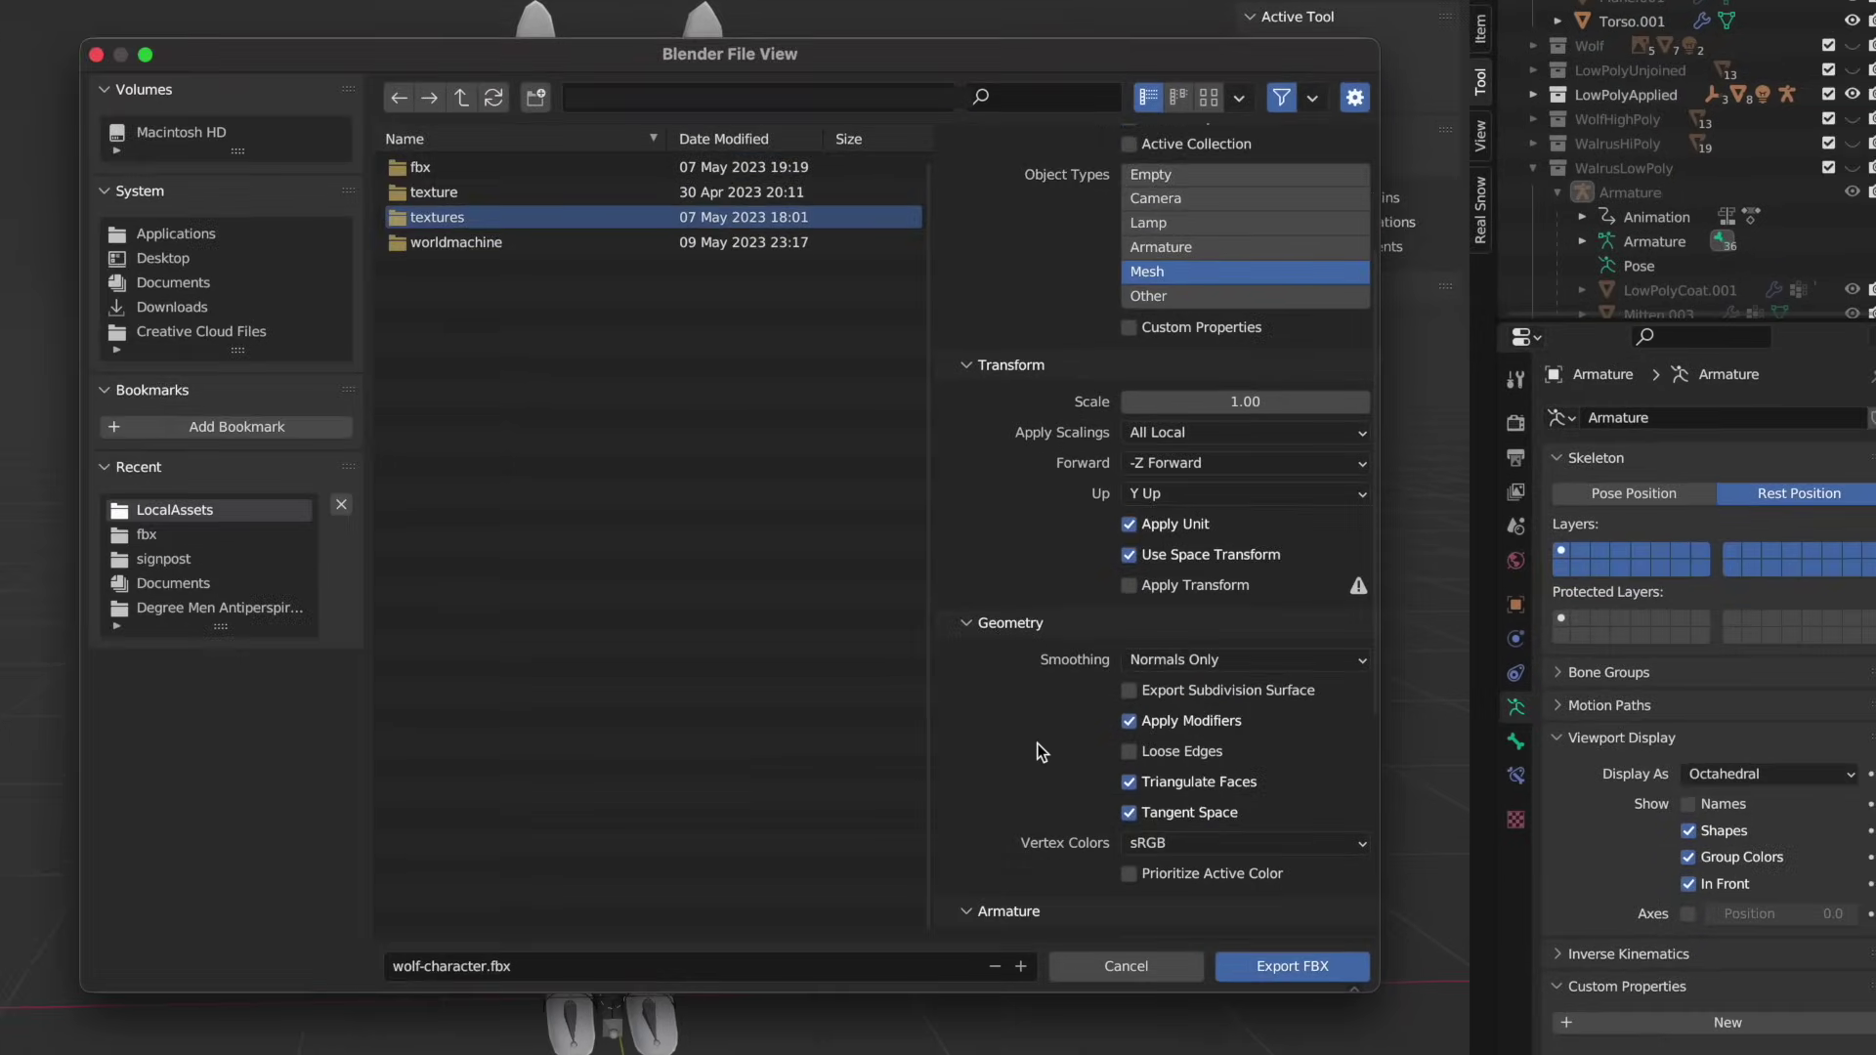
Brighten the Highlights fill colour and rotate the view around the tree trunk
scroll(1041, 751, "down", 10)
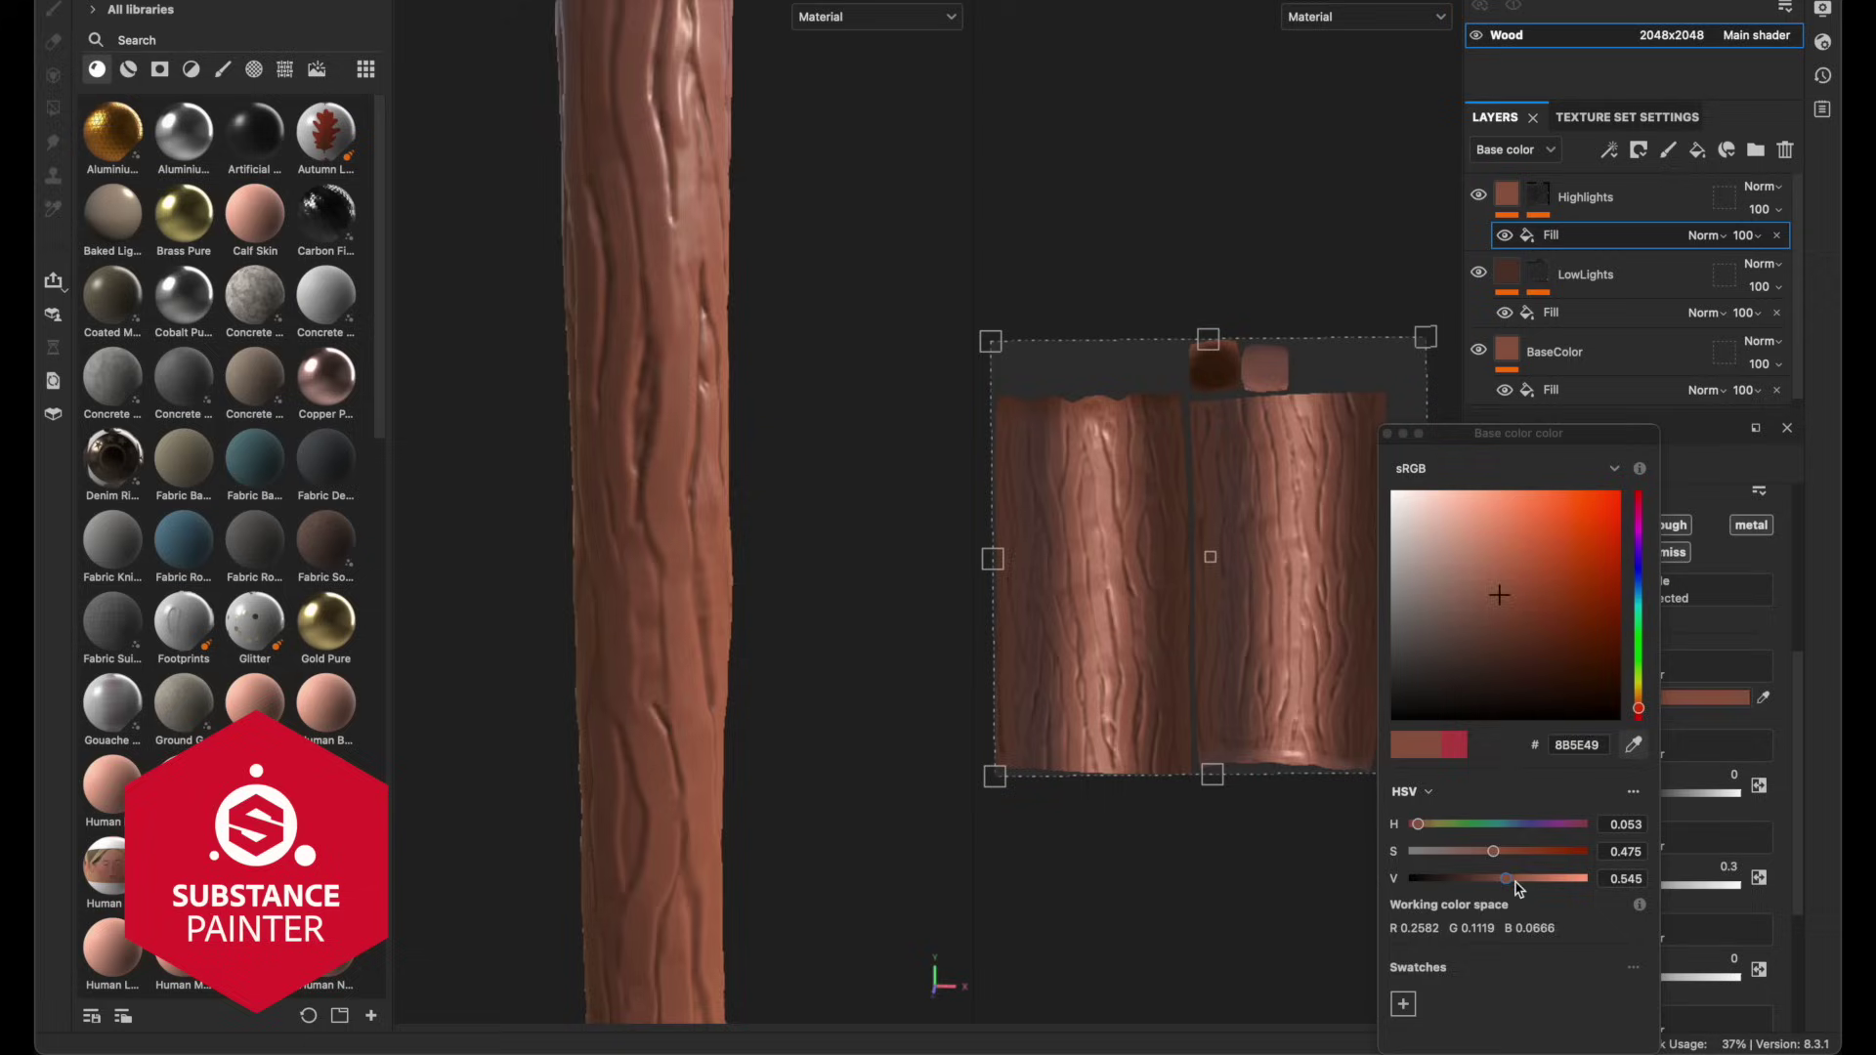
mouse_move(1518, 887)
left_mouse_down()
mouse_move(1552, 880)
mouse_move(1466, 882)
mouse_move(1554, 882)
left_mouse_up()
left_click(1101, 372)
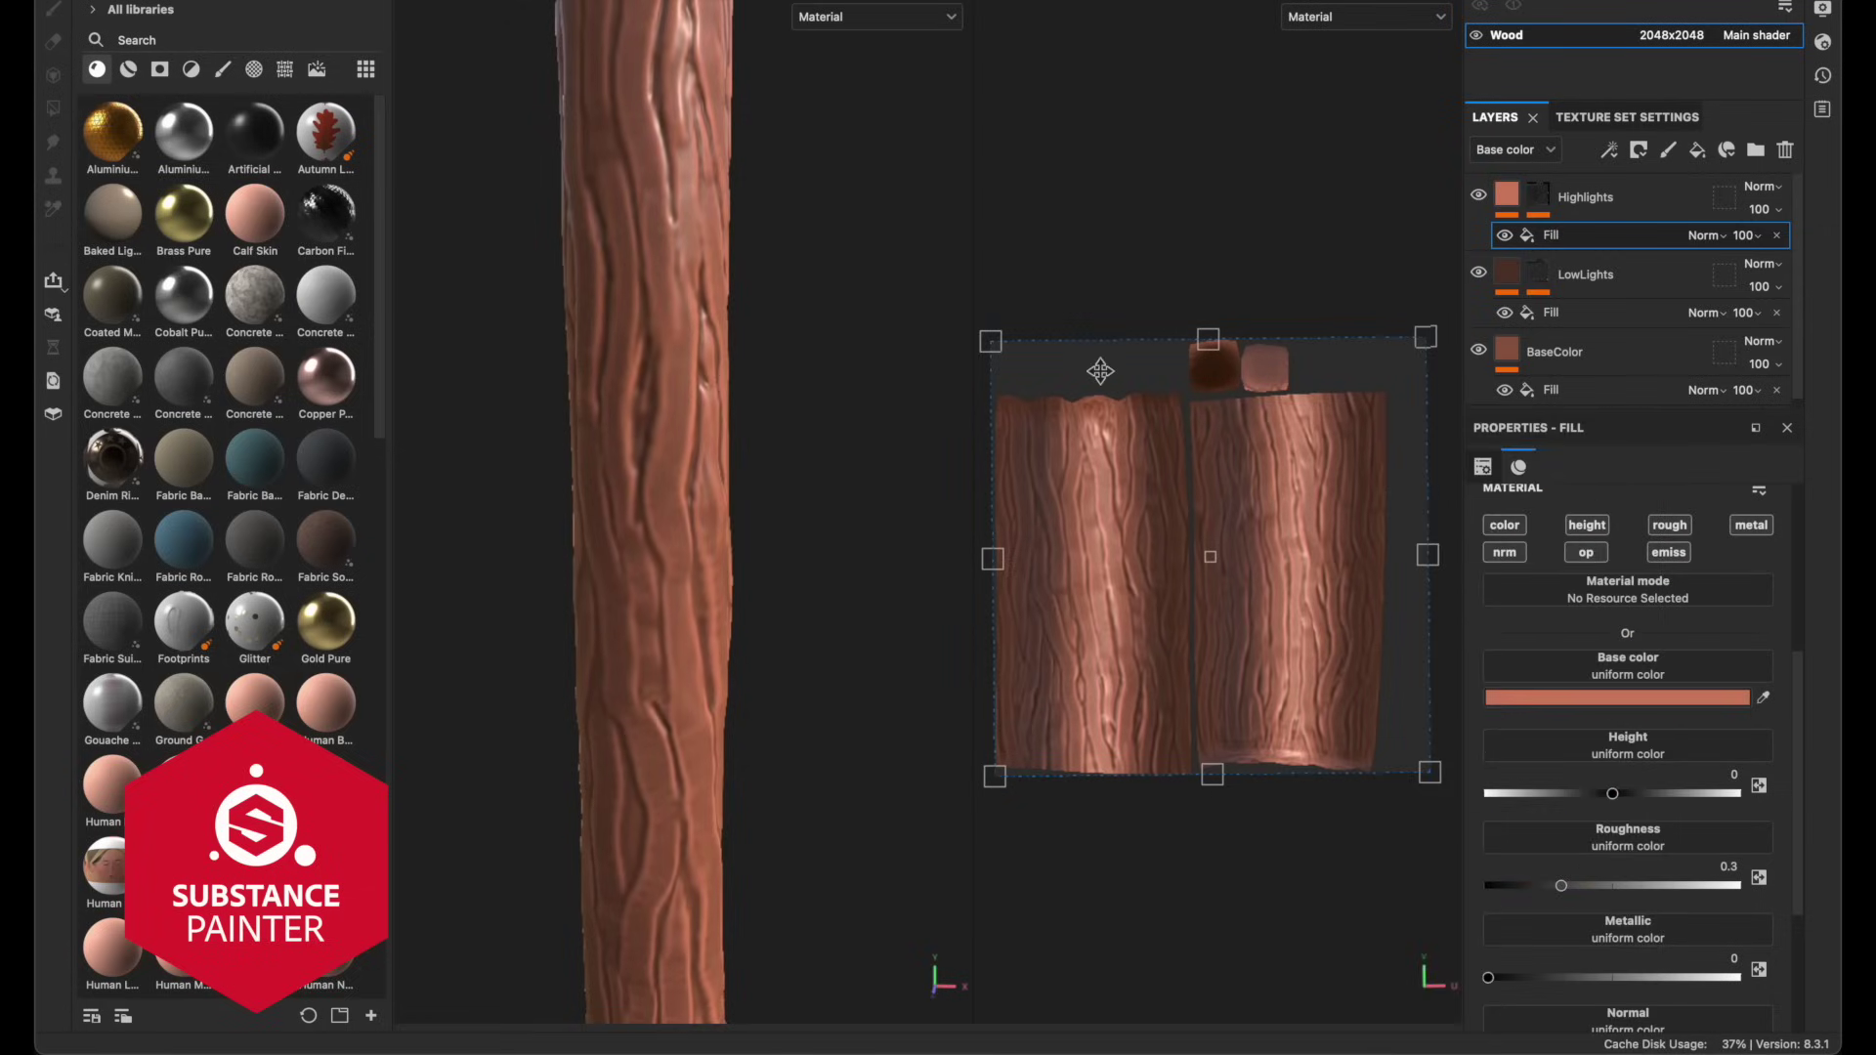
left_click_drag(821, 322, 794, 319, "alt")
scroll(787, 704, "down", 3)
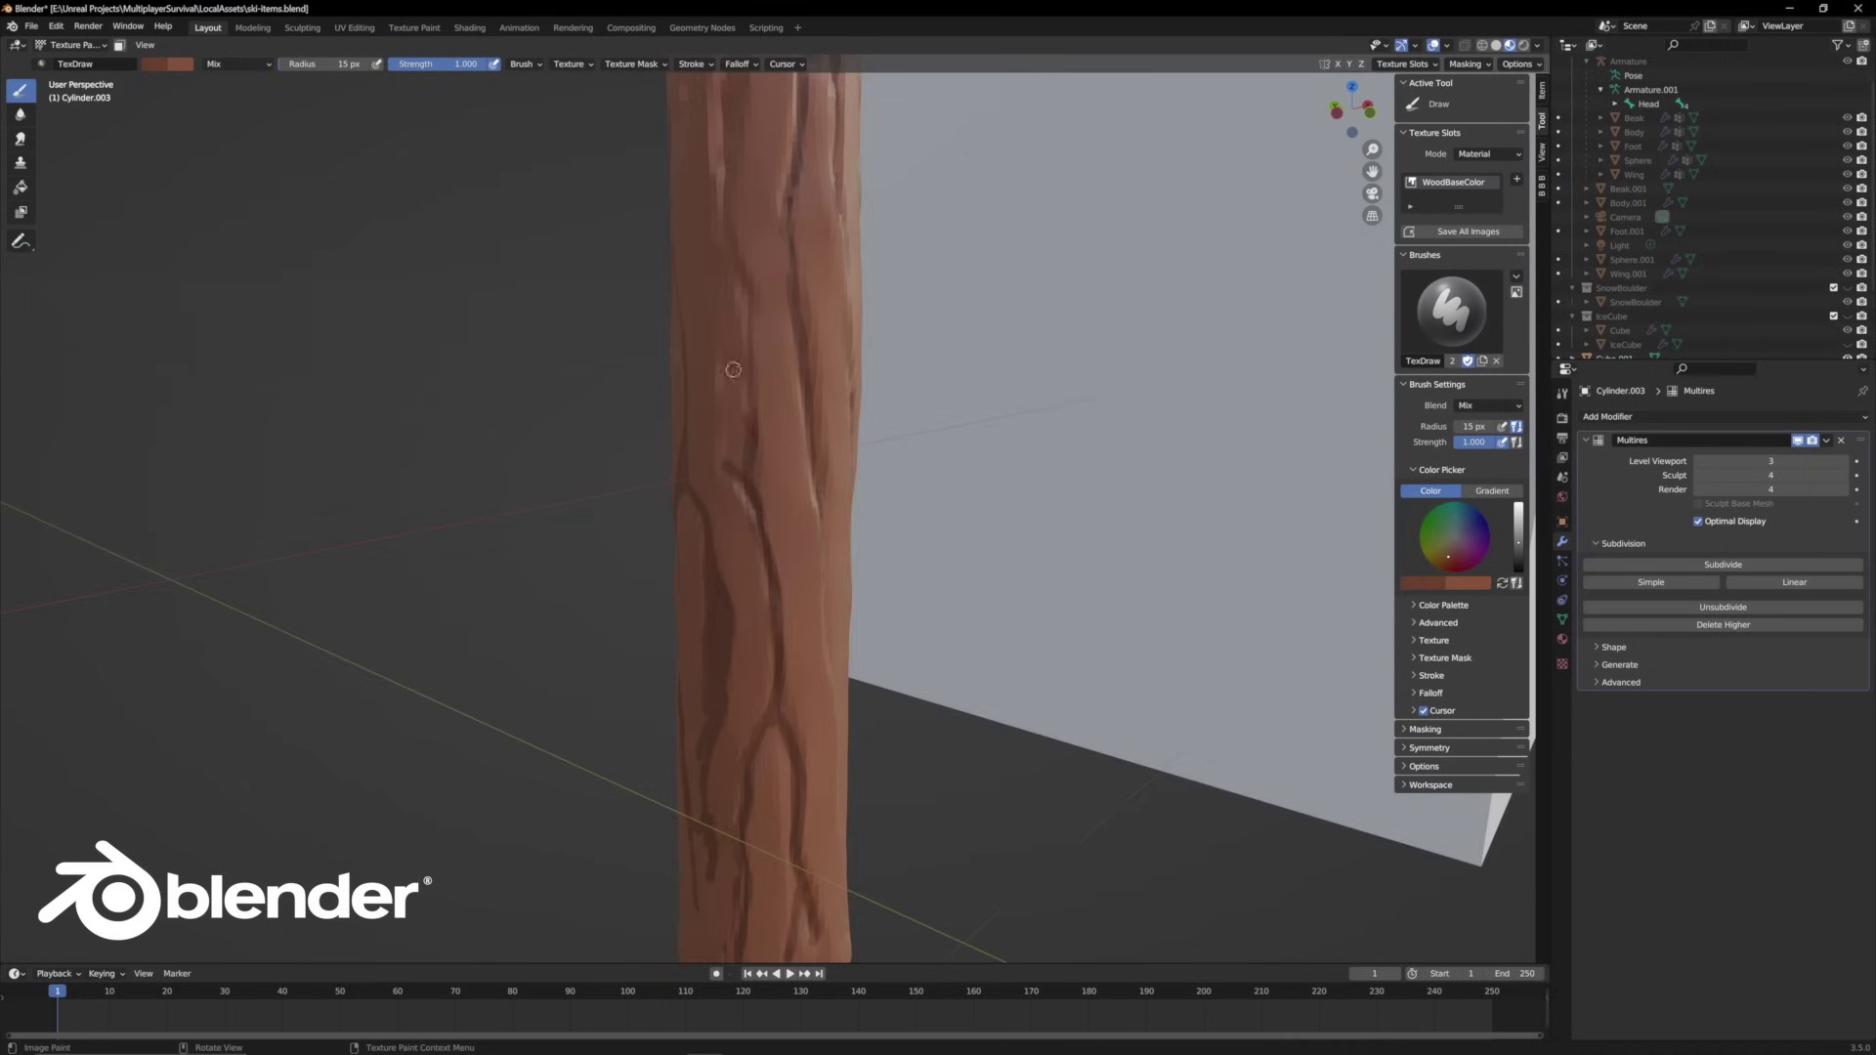
Orbit and frame the view closely around the post's trunk to inspect the painted bark grain
middle_click_drag(748, 330, 780, 482)
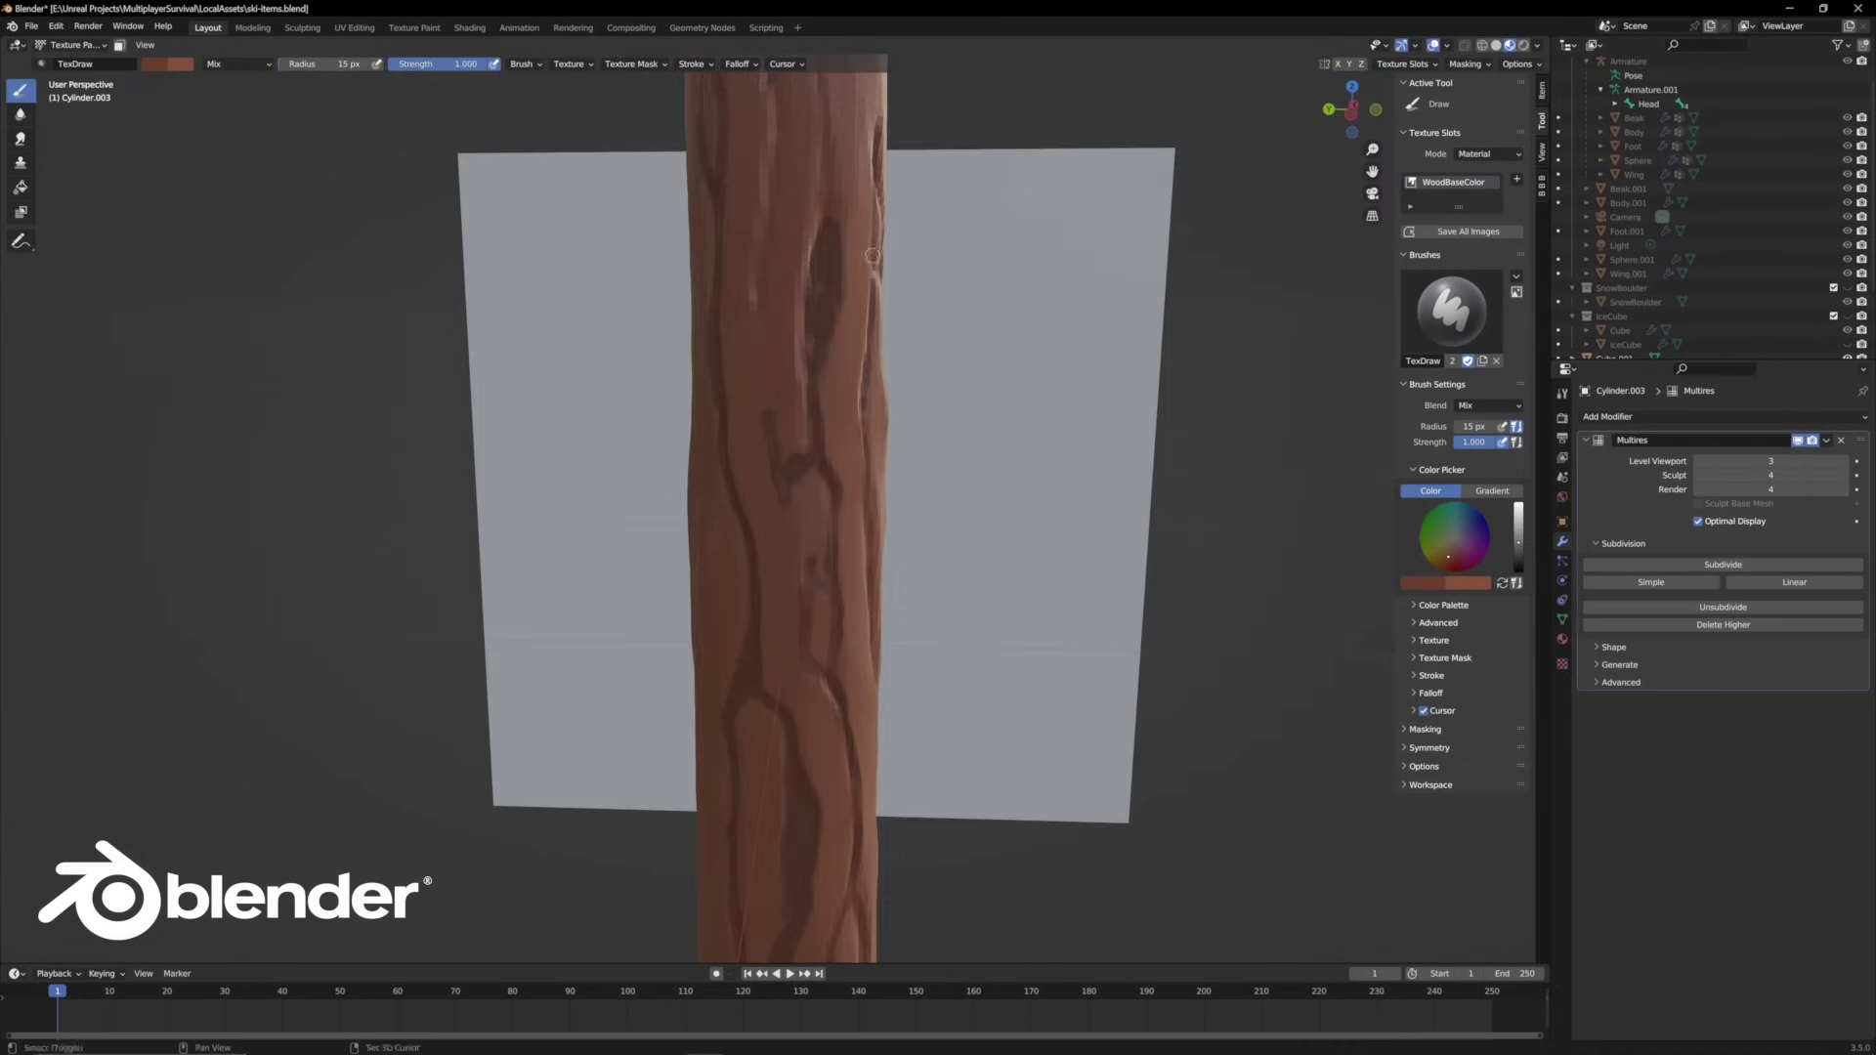
mouse_move(872, 255)
middle_mouse_down()
mouse_move(755, 396)
mouse_move(843, 545)
middle_mouse_up()
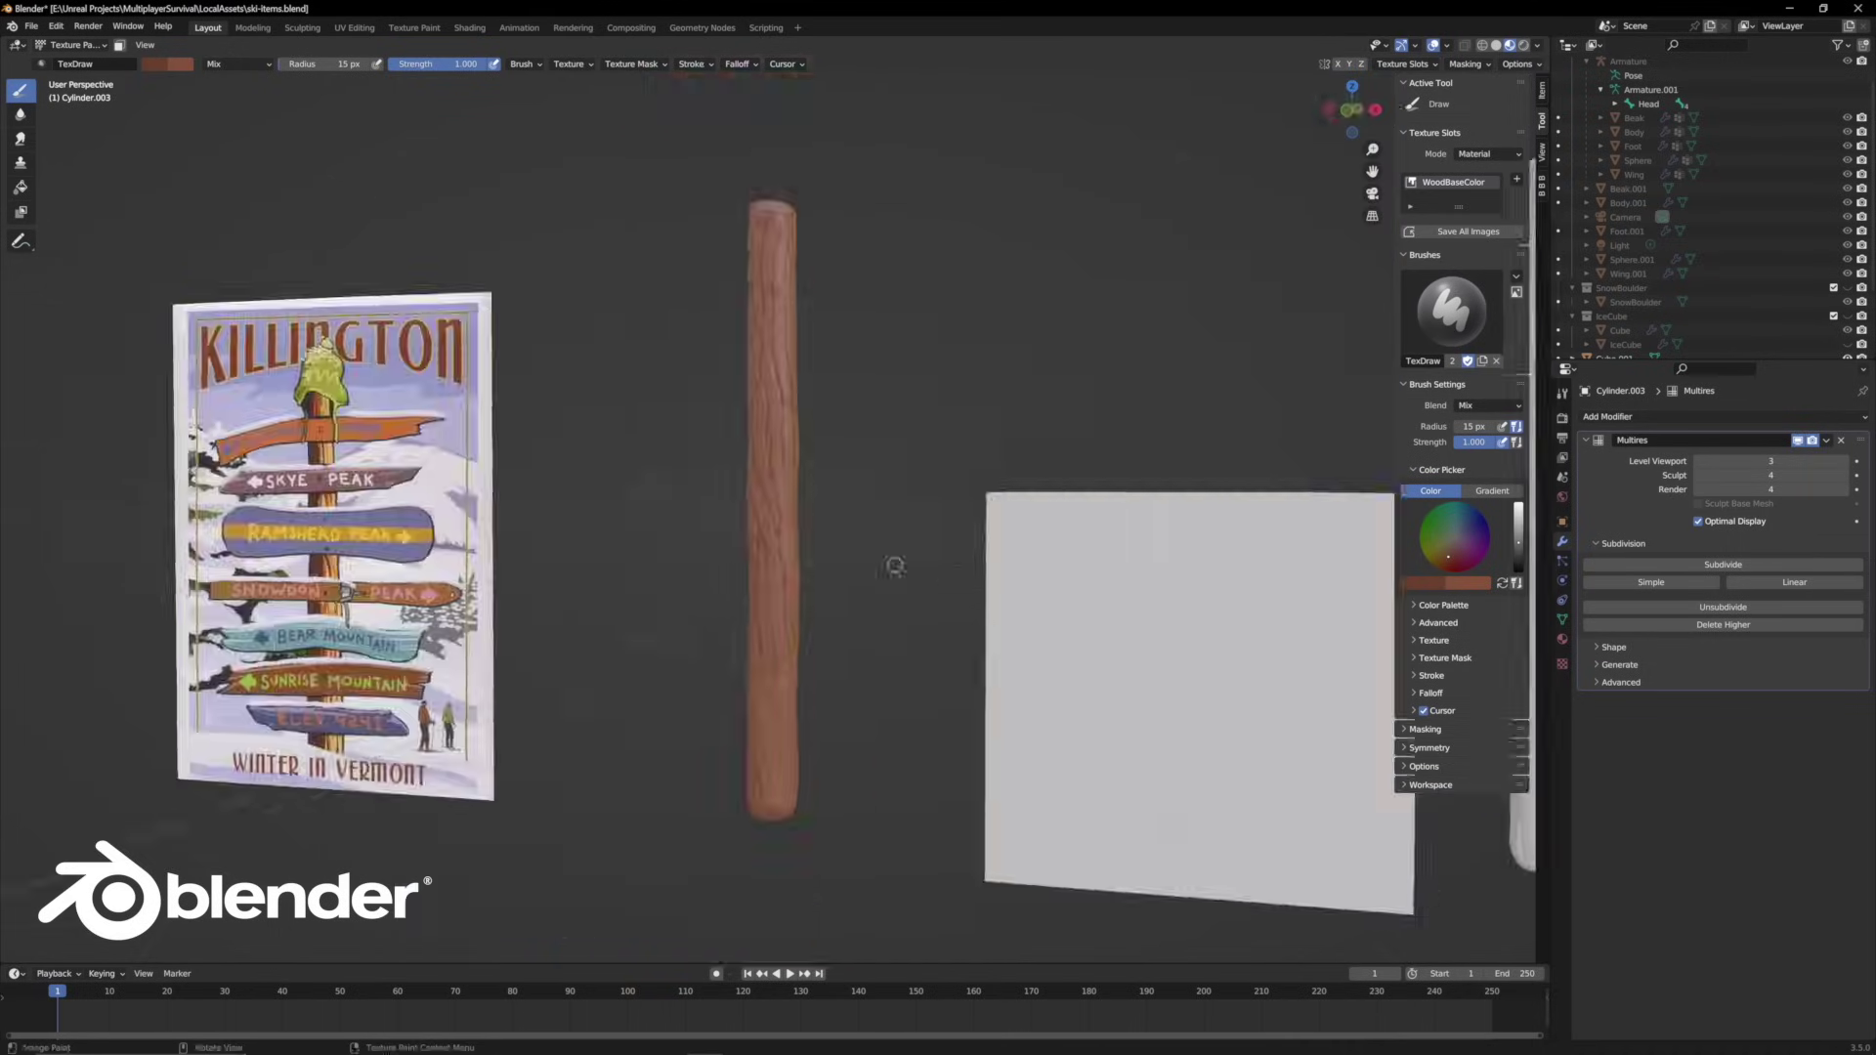
key("KP_Decimal")
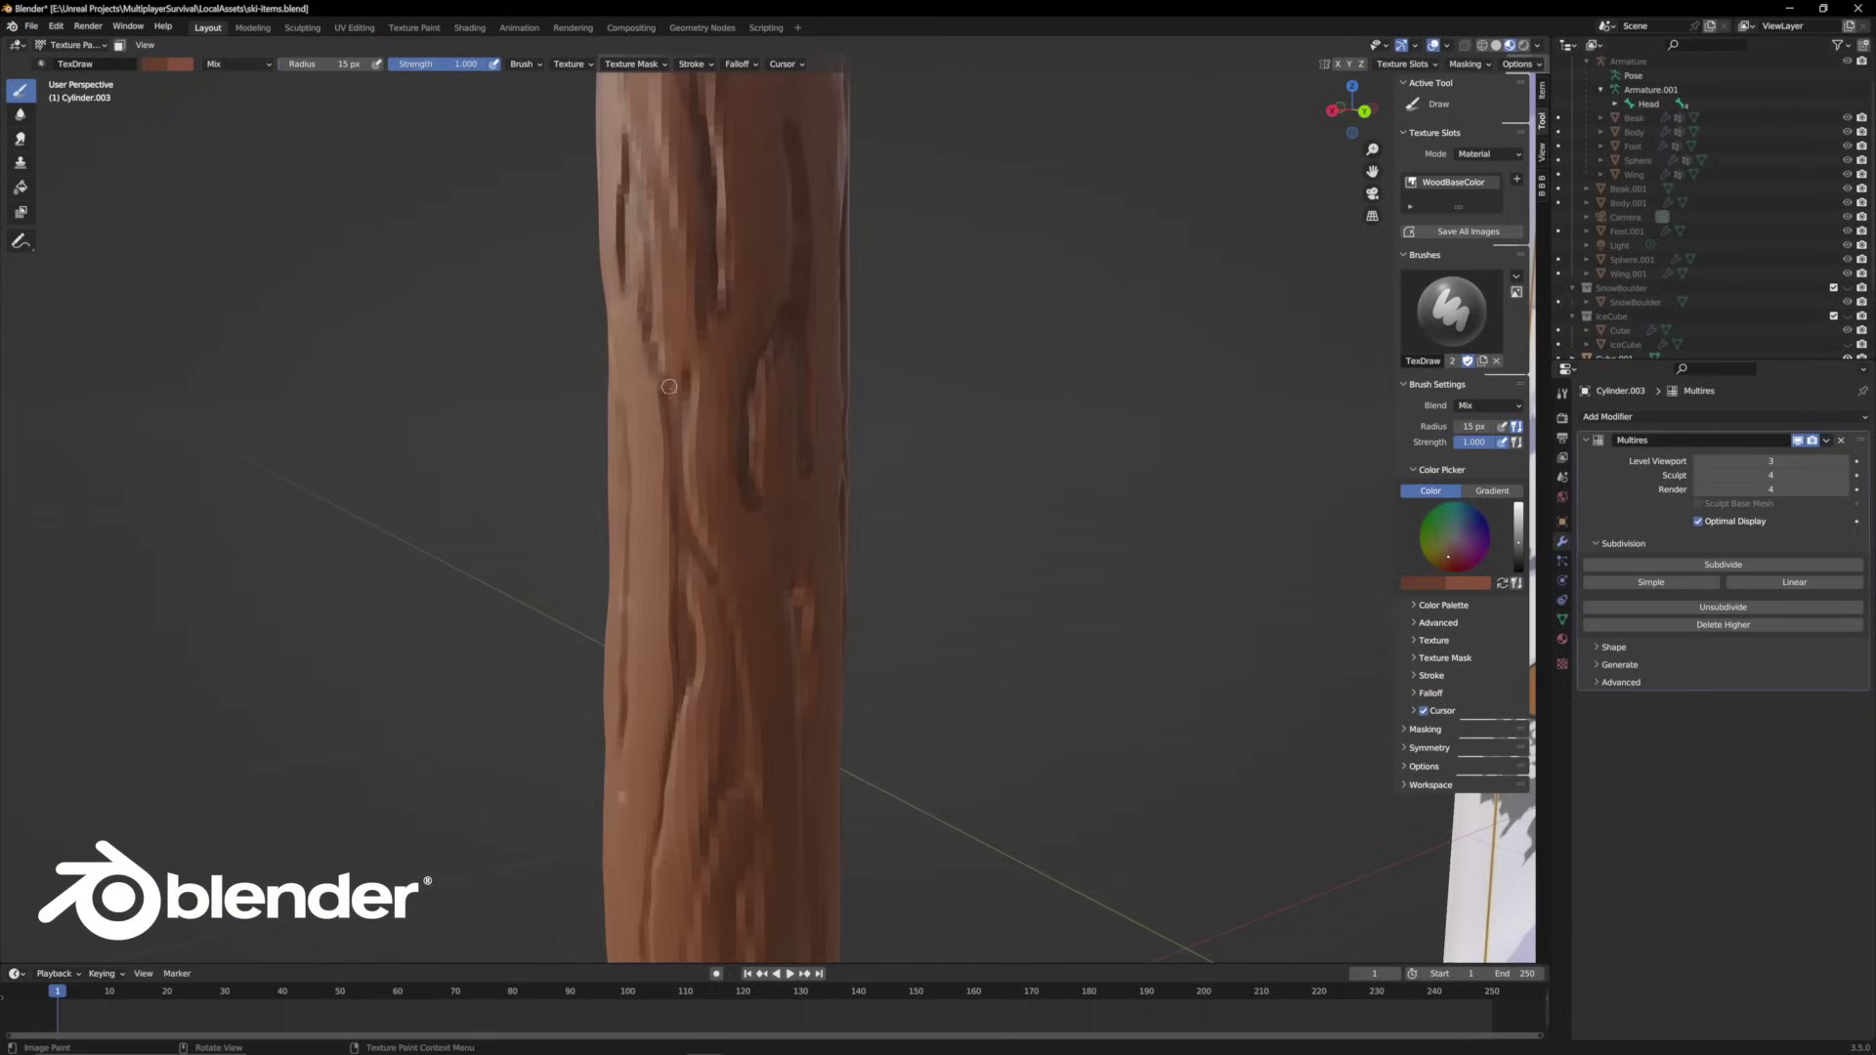
middle_click_drag(668, 387, 728, 682)
middle_click_drag(710, 787, 772, 684)
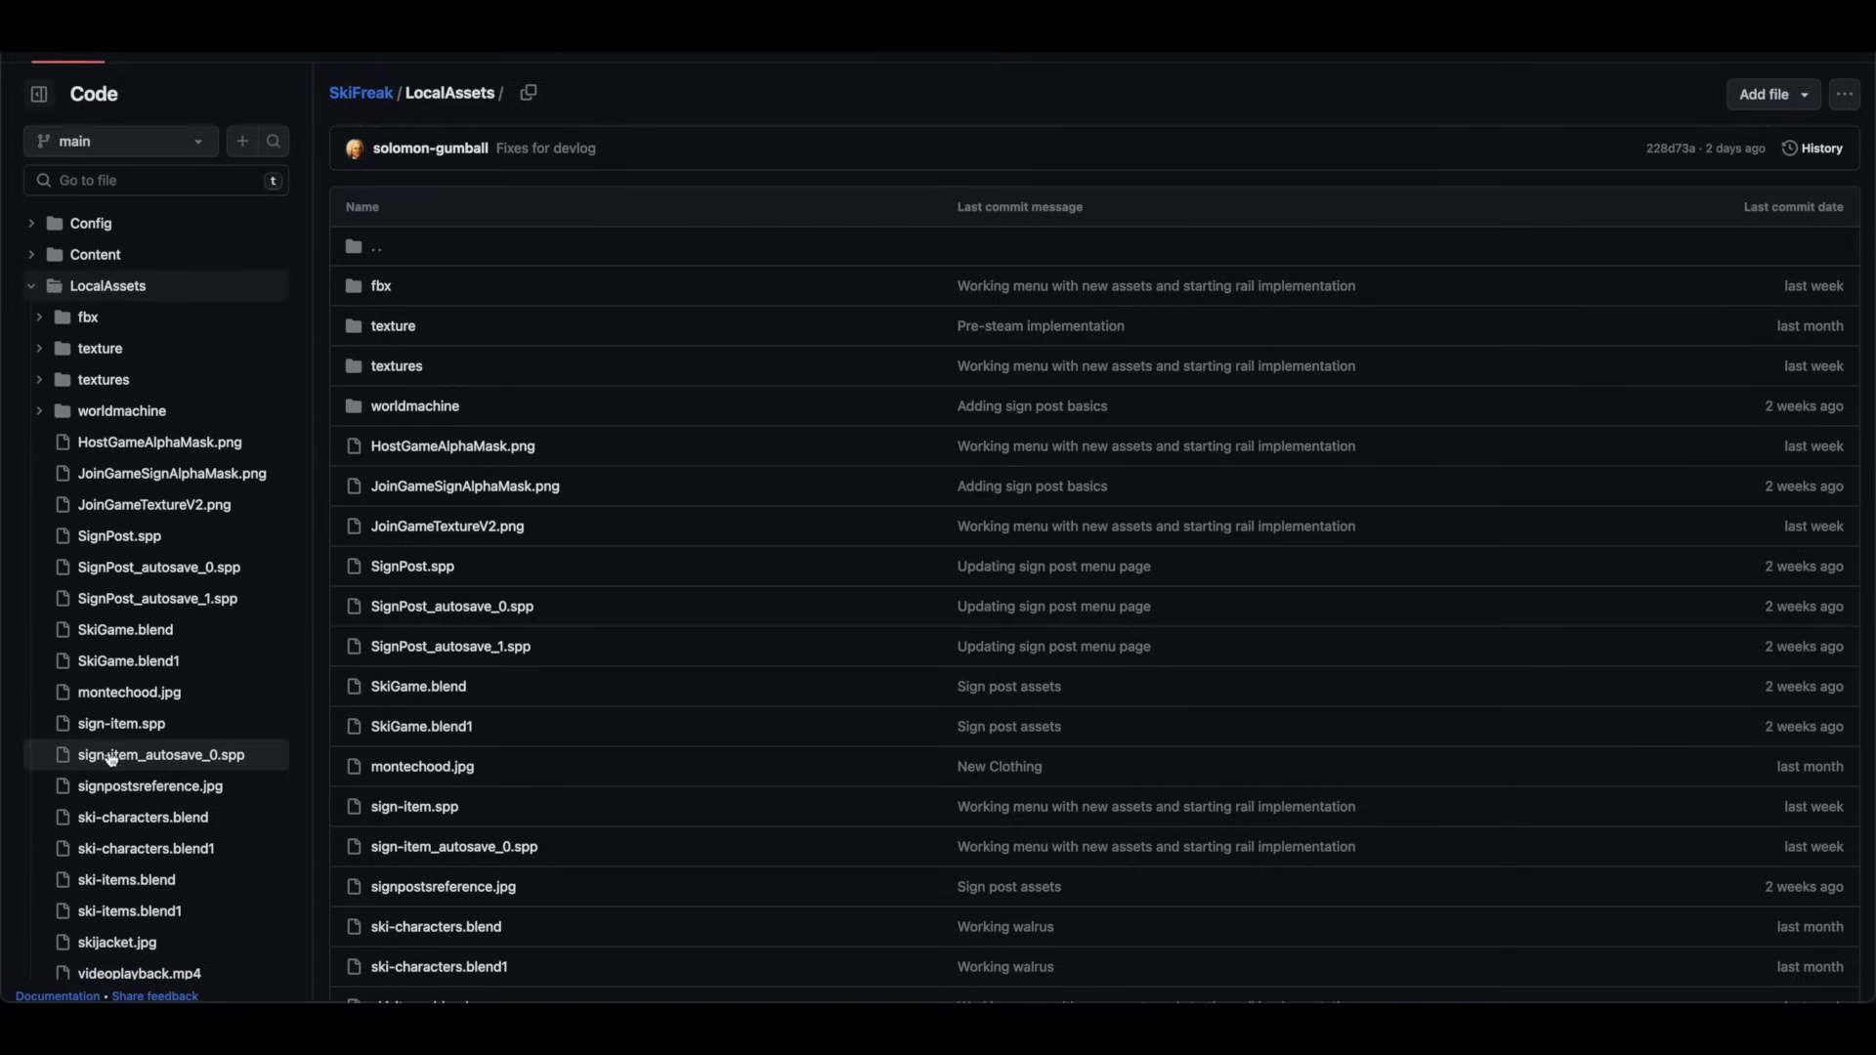
scroll(125, 811, "down", 2)
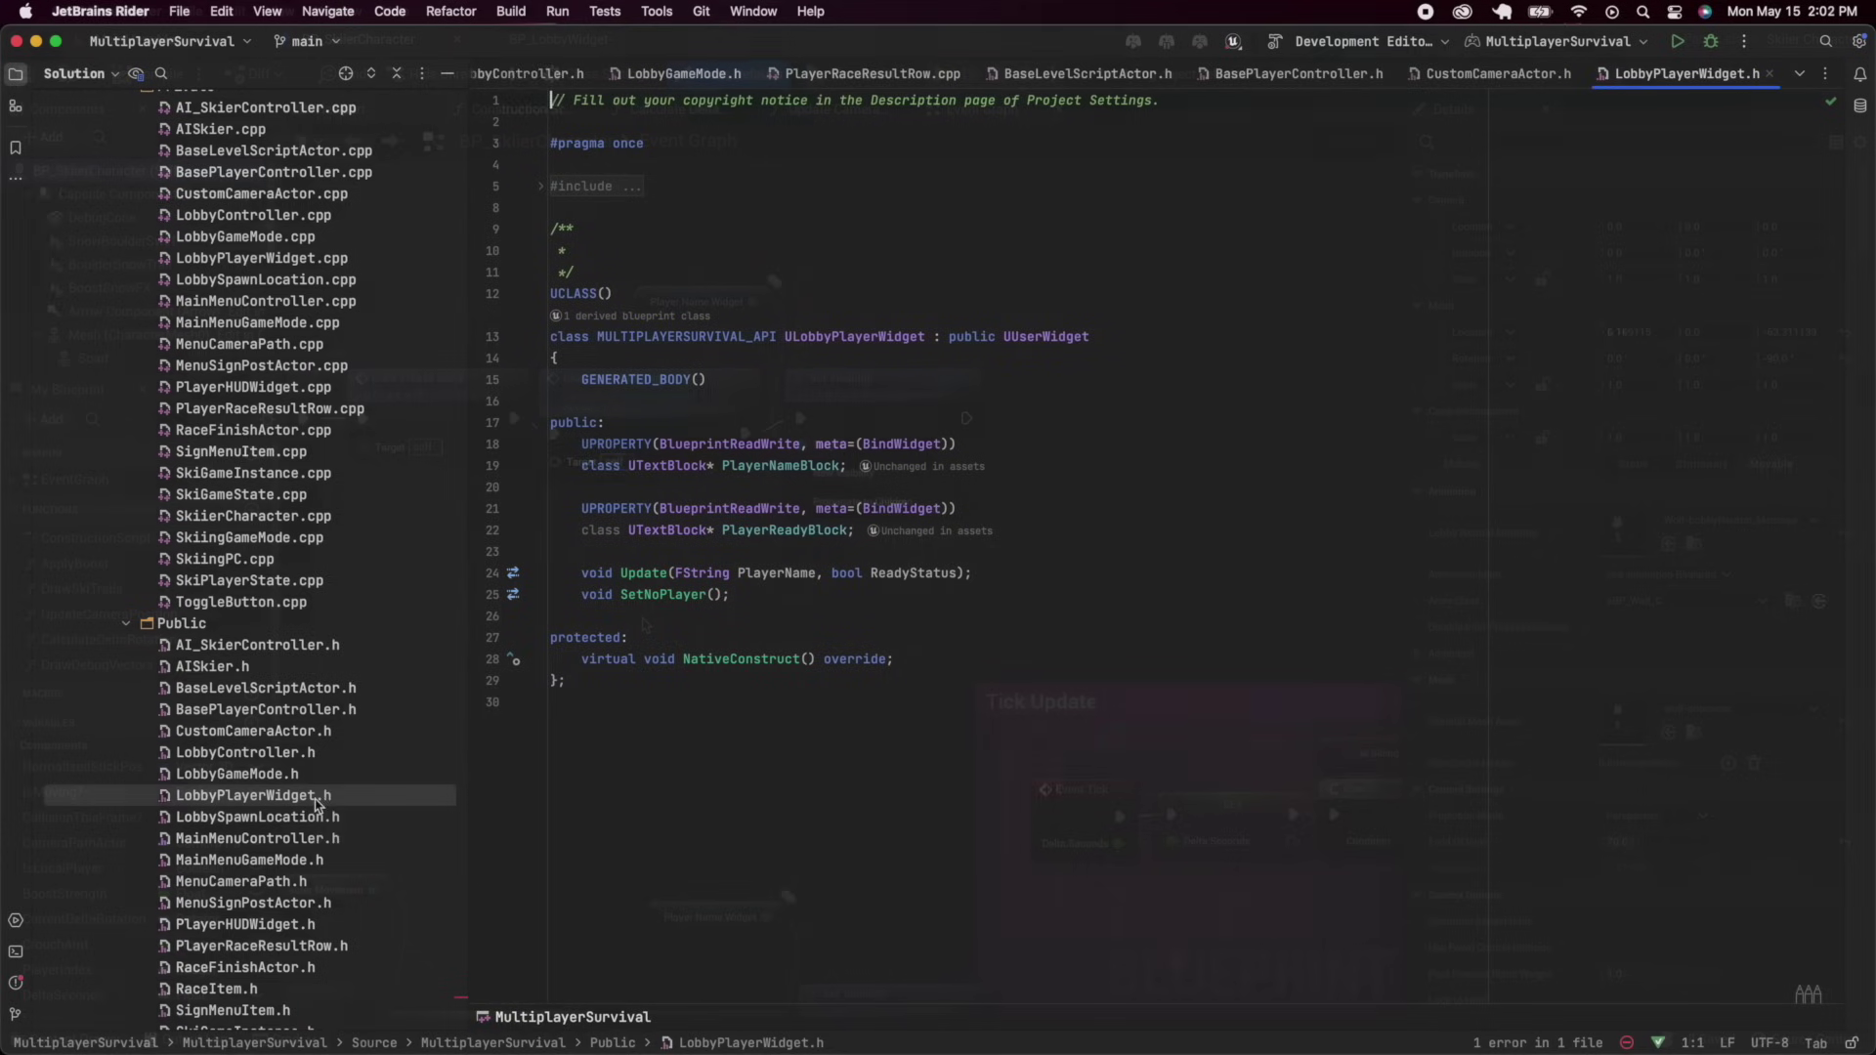
Open the LobbySpawnLocation.h header and scroll through it
double_click(314, 819)
scroll(749, 811, "down", 10)
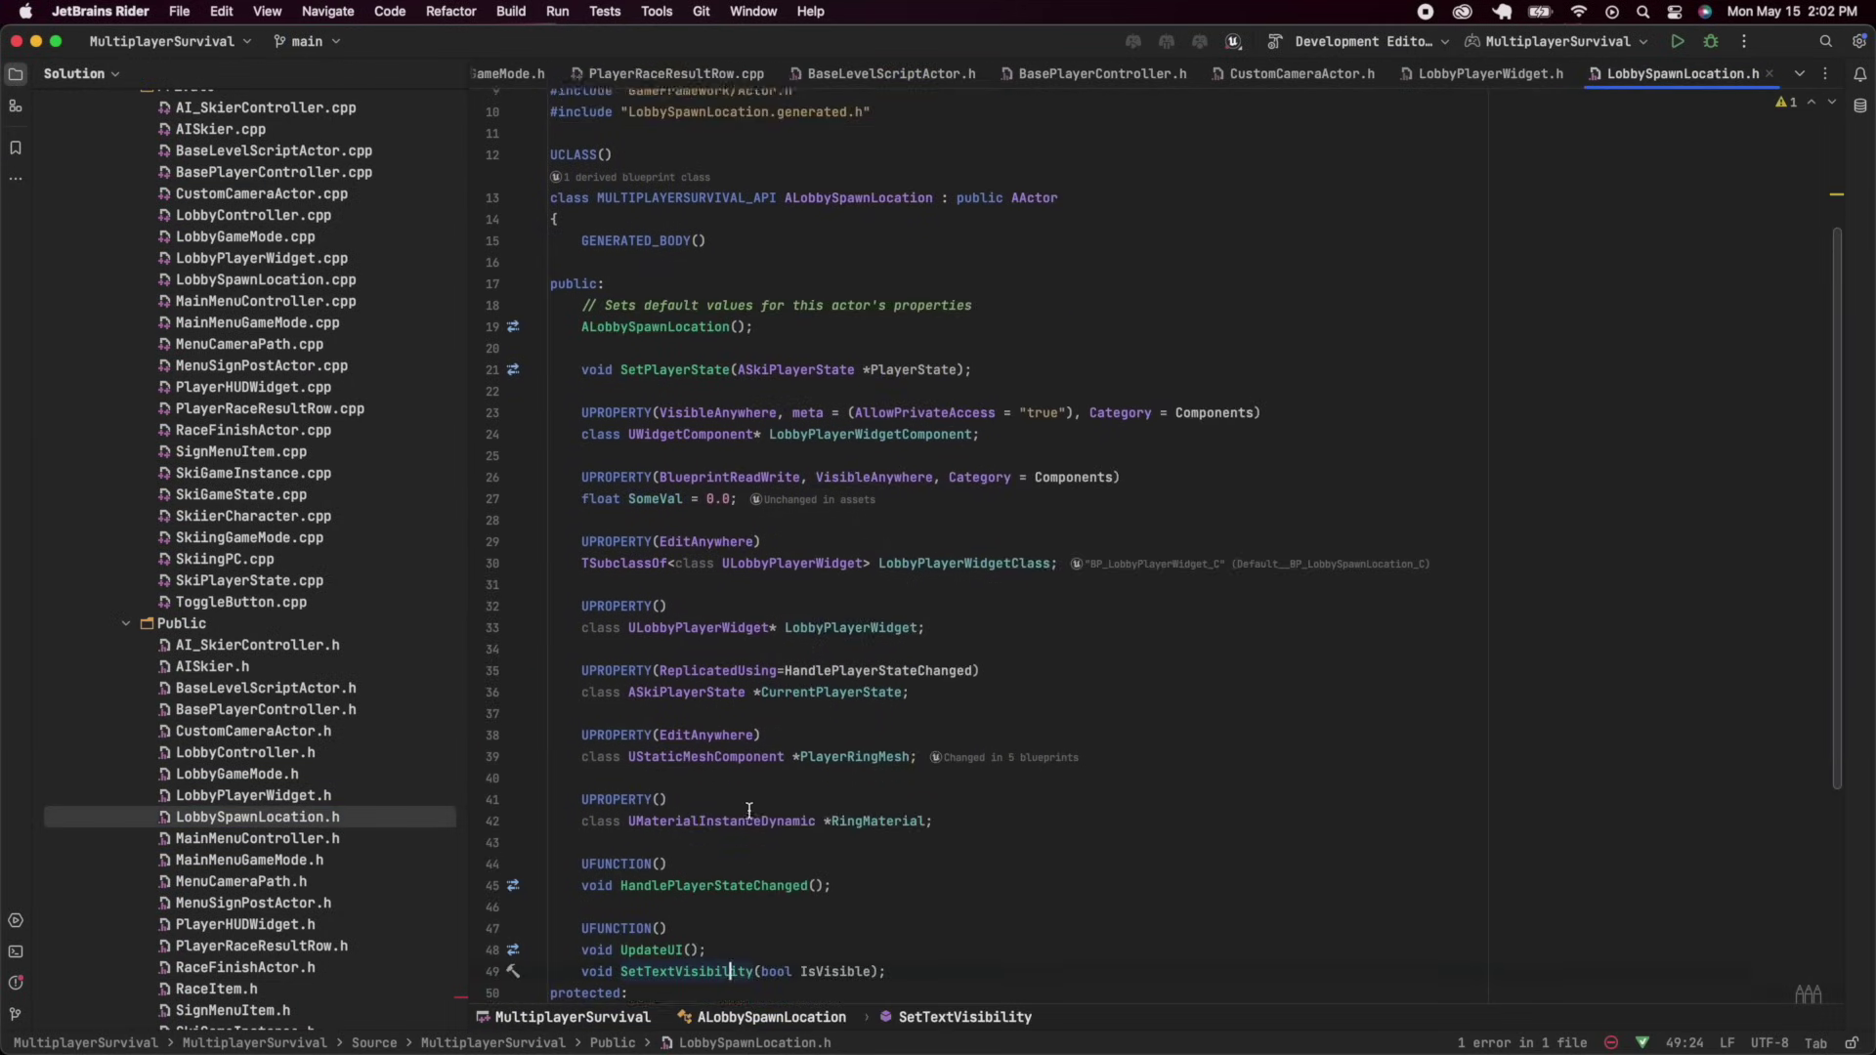
scroll(749, 811, "up", 4)
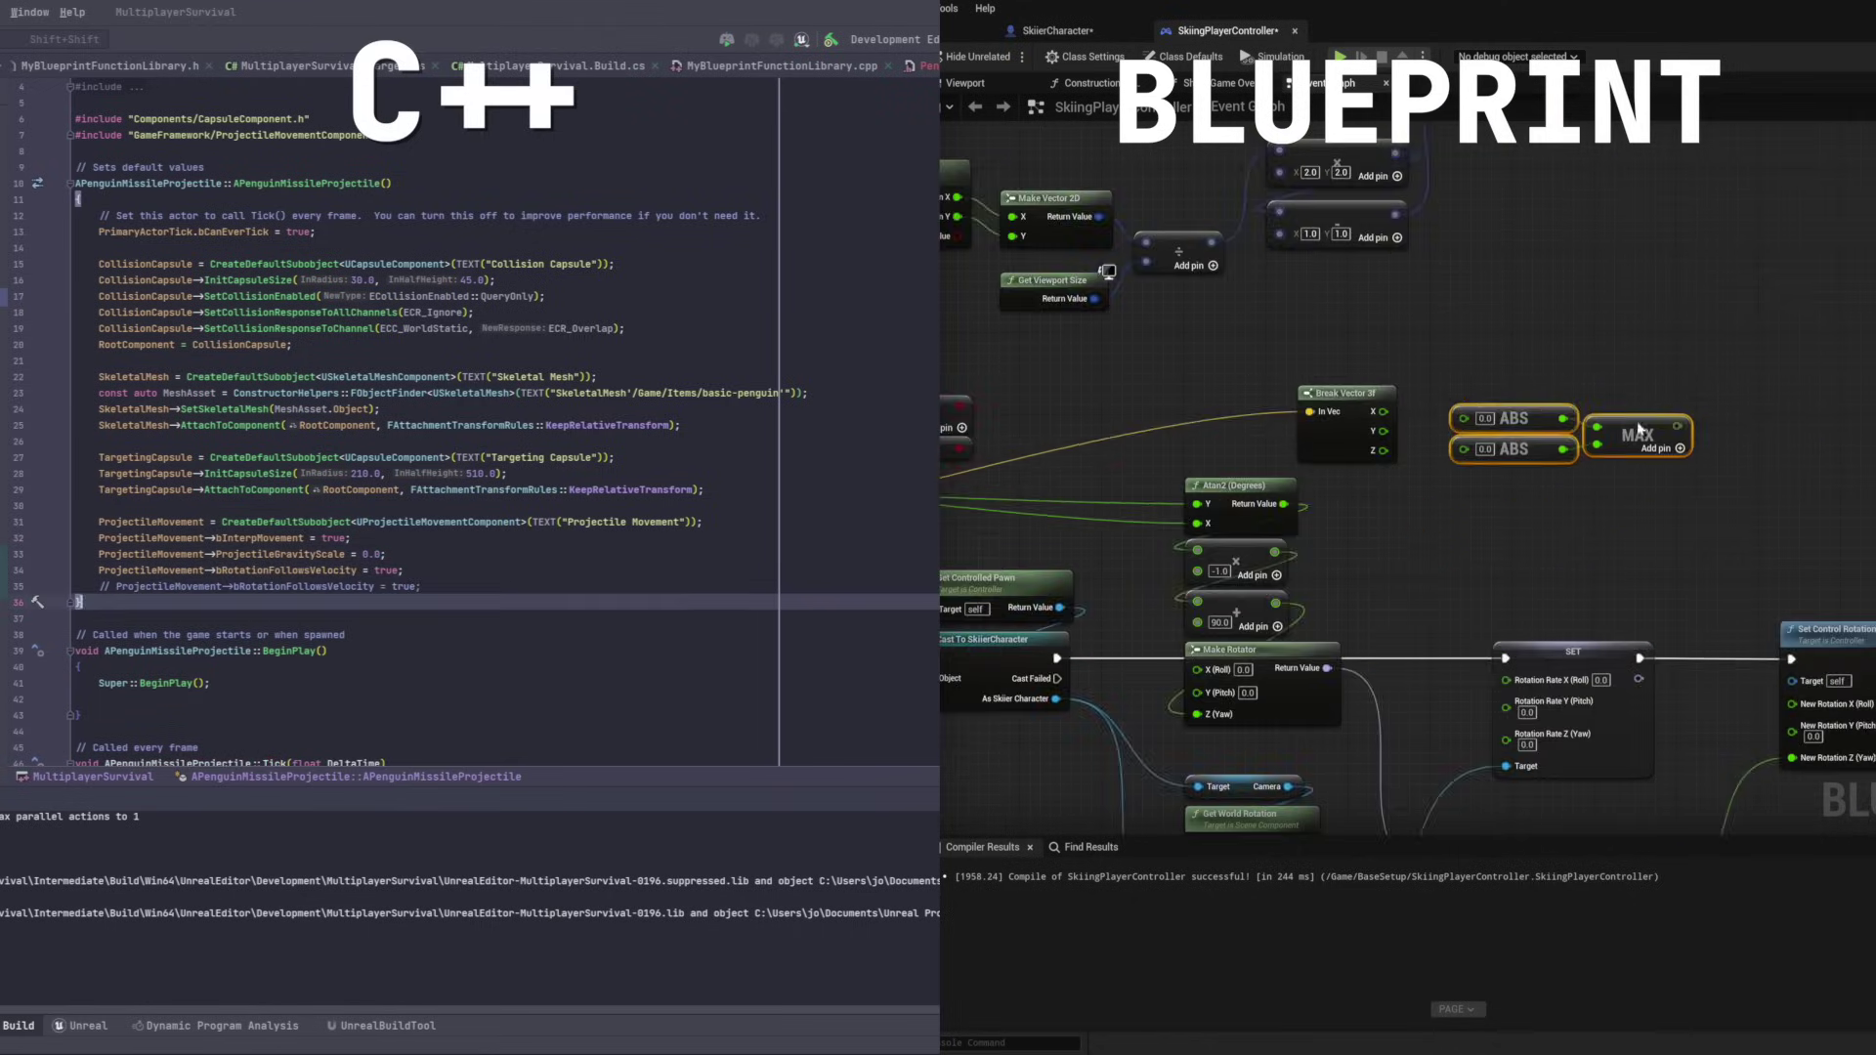
Add a Multiply node from the MAX node, and write ->SetUpdatedComponent(CollisionCapsule); in the constructor
left_click_drag(1583, 331, 1667, 325)
type("multiply")
key("Return")
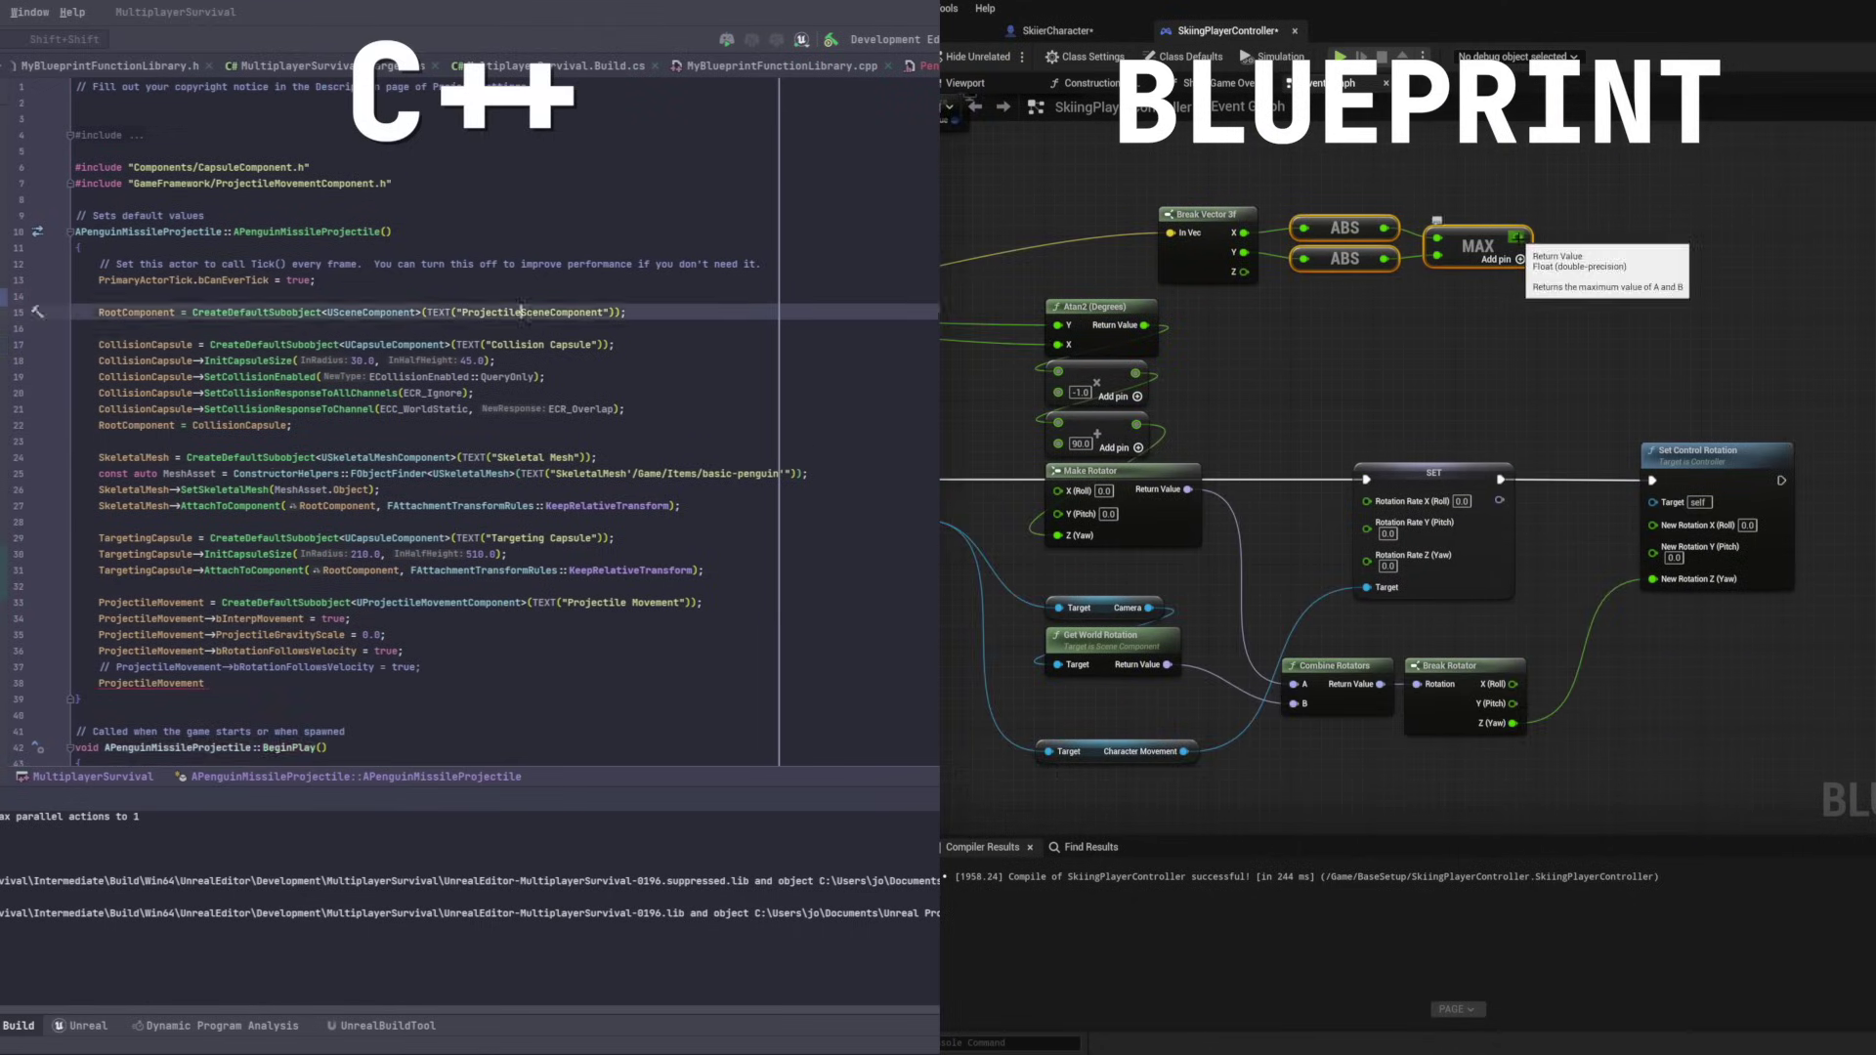
type("->SetUpdatedComponent(CollisionCapsule);")
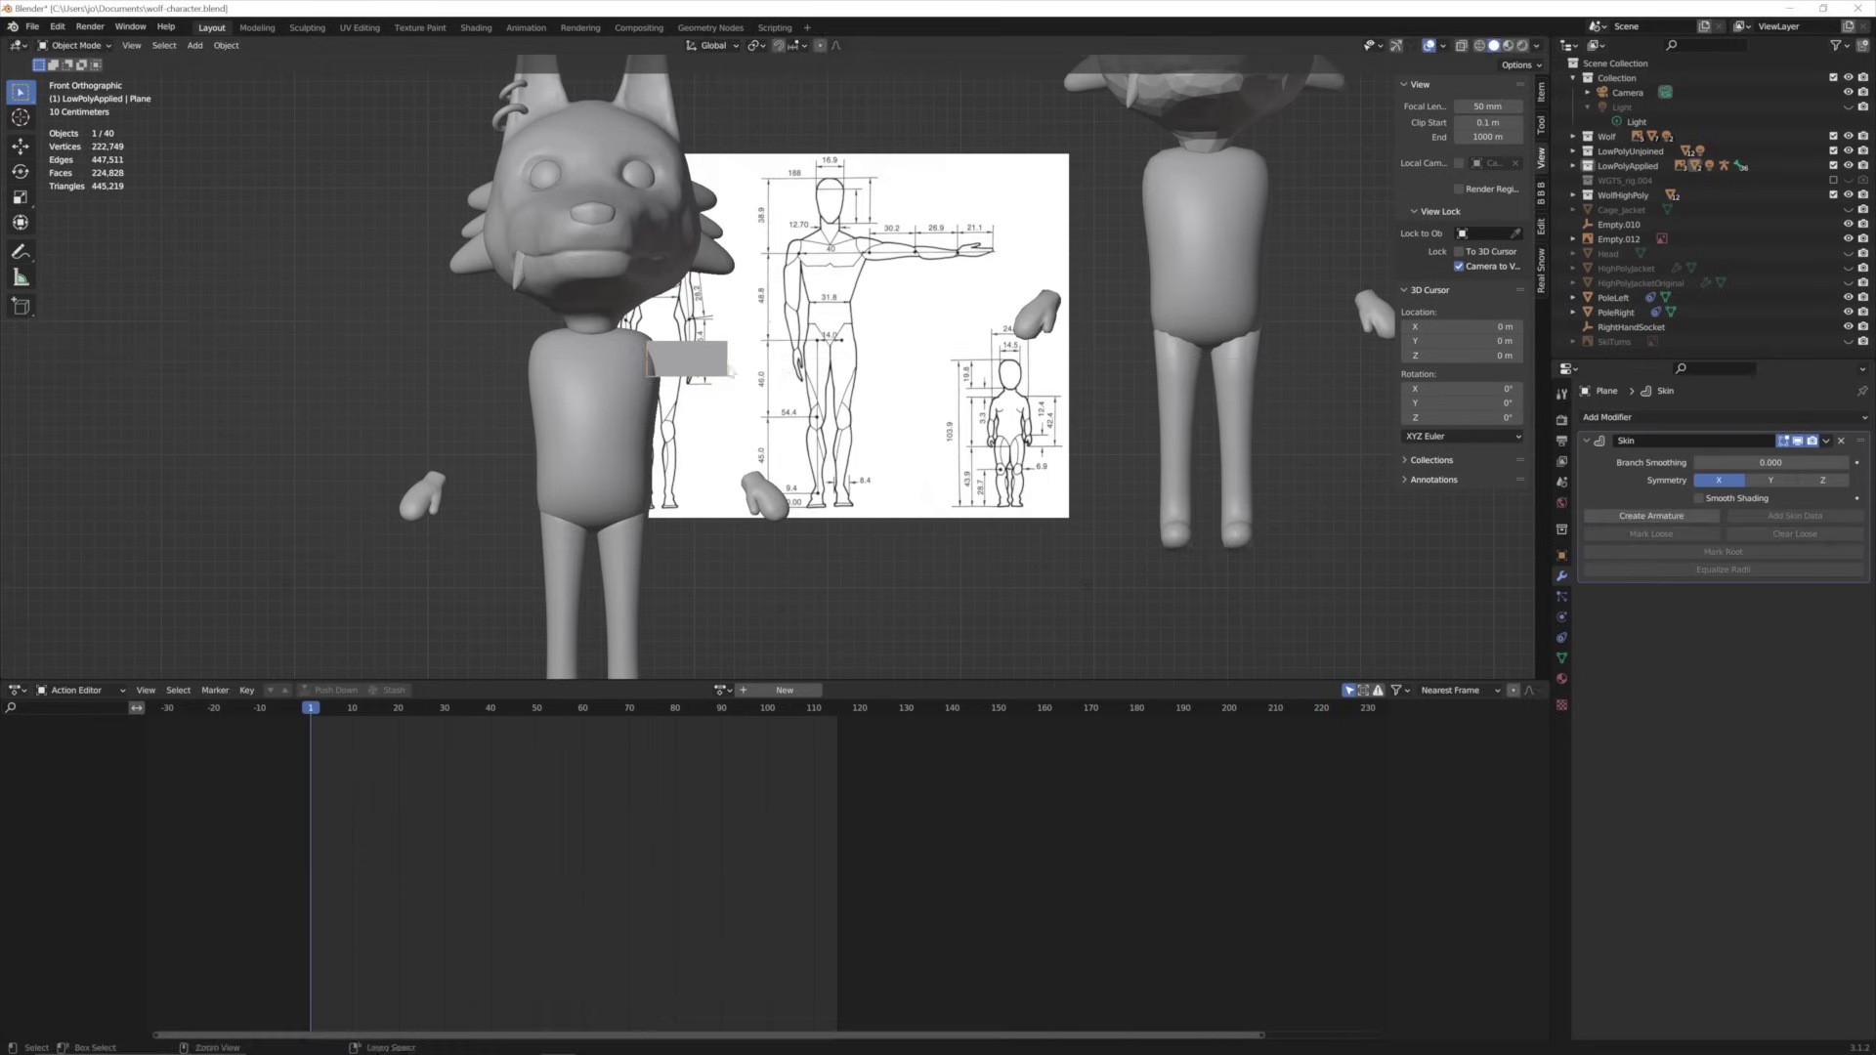
Add Subdivision smoothing to the skin arm, extrude a new vertex, and raise subdivision to level 3
scroll(589, 352, "up", 2)
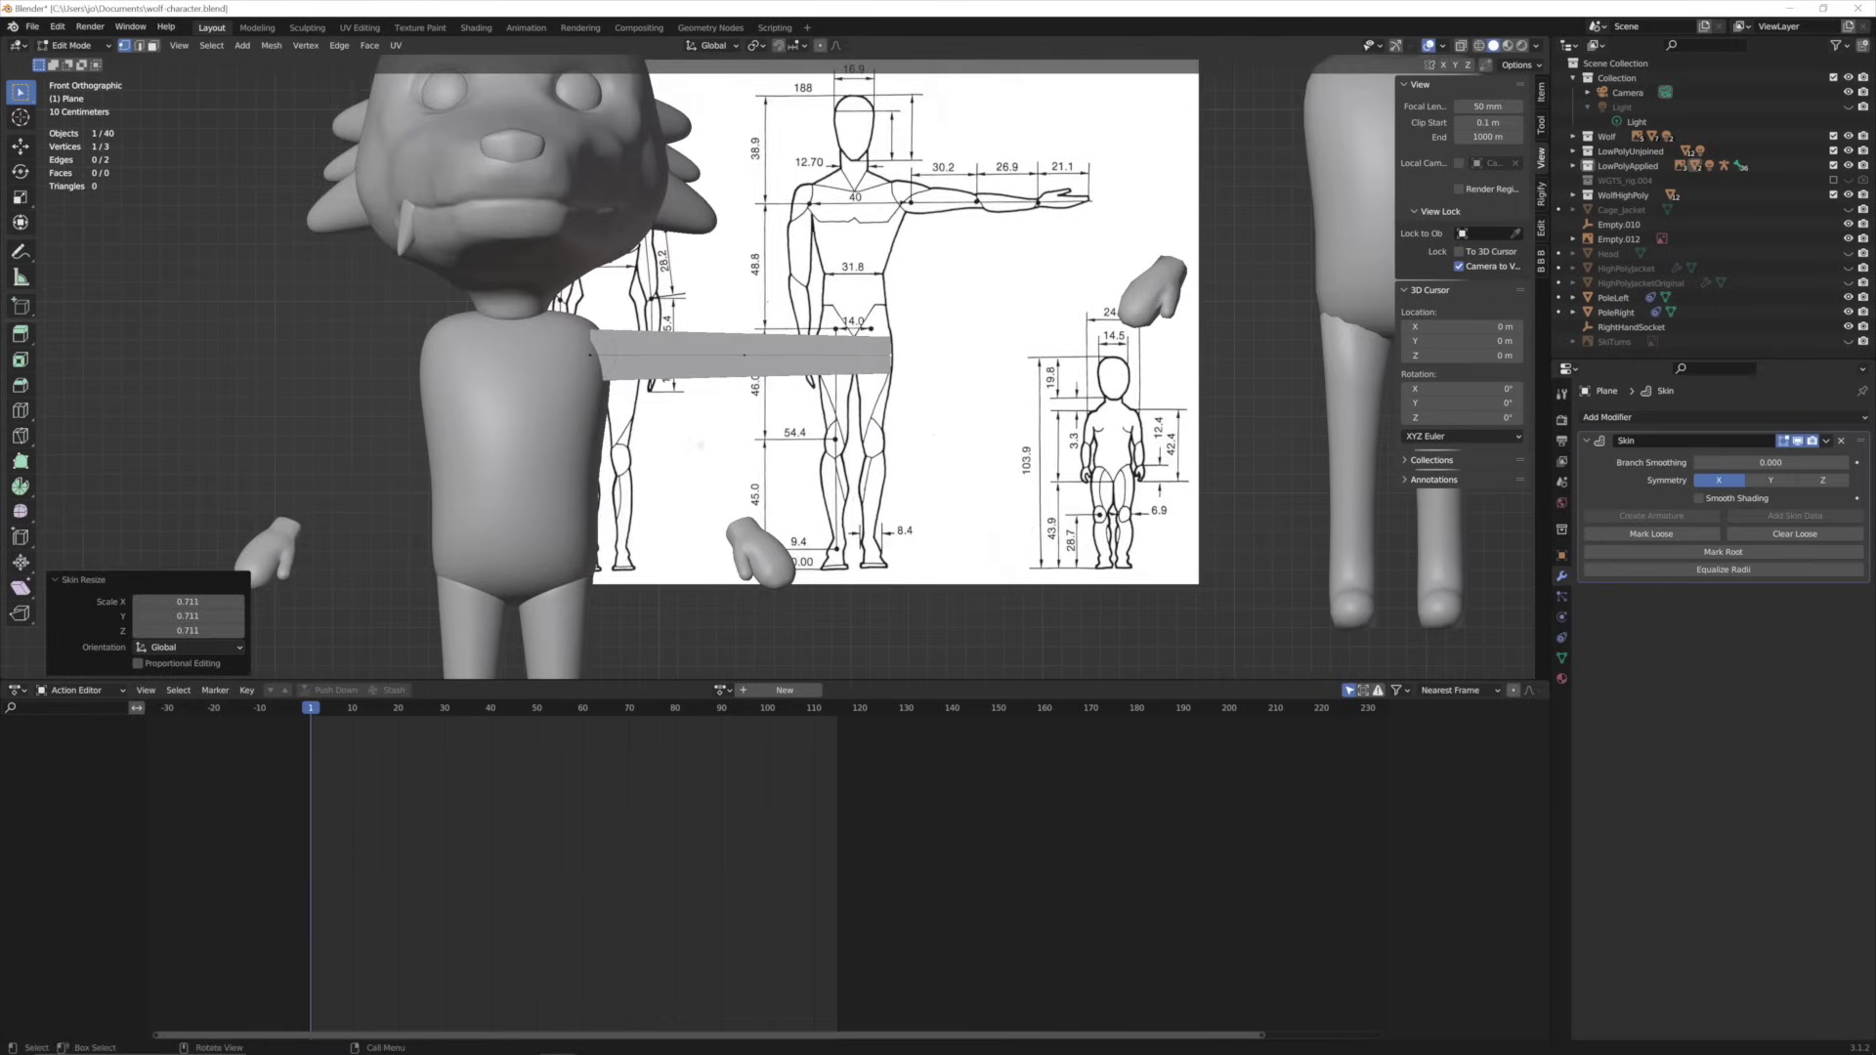
key("ctrl+1")
middle_click_drag(684, 391, 936, 369, "shift")
right_click(909, 392, "ctrl")
left_click(833, 418)
key("ctrl+3")
In X-ray, box-select the arm's vertices and select vertices on the walrus mesh
key("alt+z")
left_click_drag(936, 369, 972, 418)
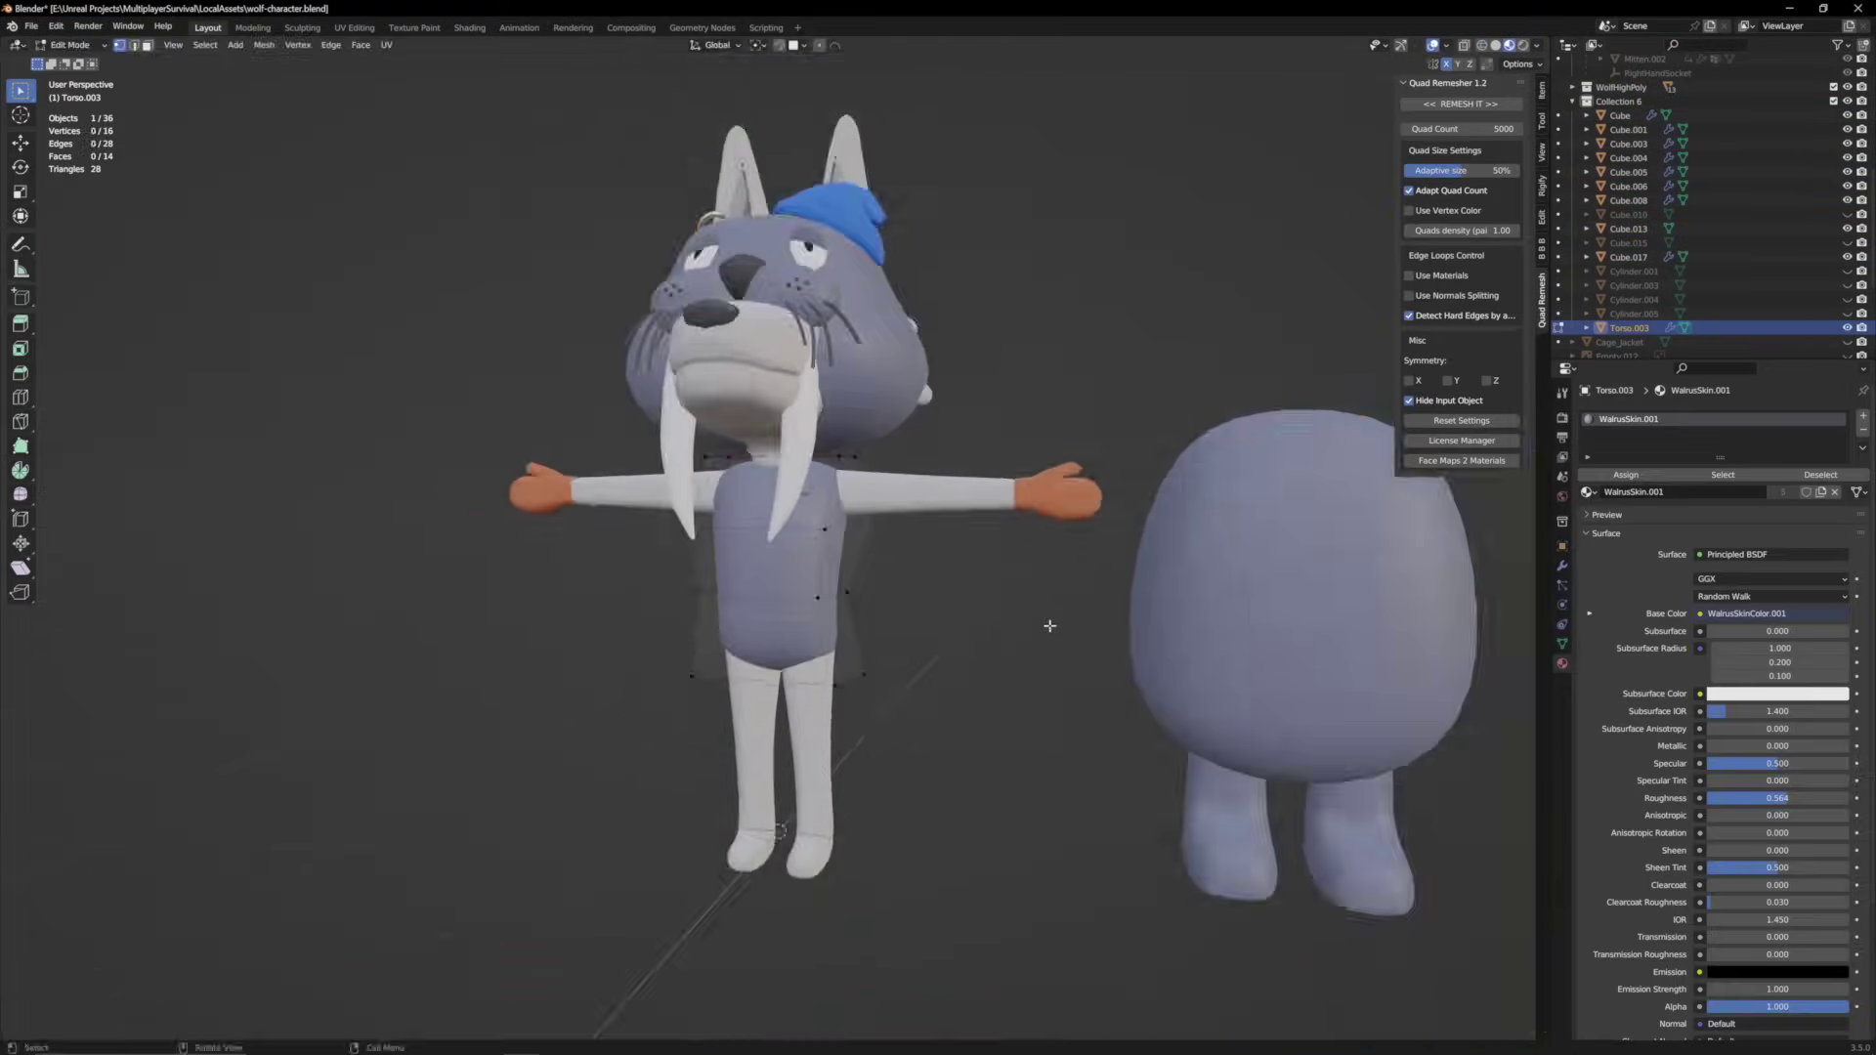
middle_click_drag(1050, 625, 1016, 625)
left_click_drag(733, 499, 1012, 722)
middle_click_drag(1012, 722, 1011, 643)
scroll(1012, 643, "up", 3)
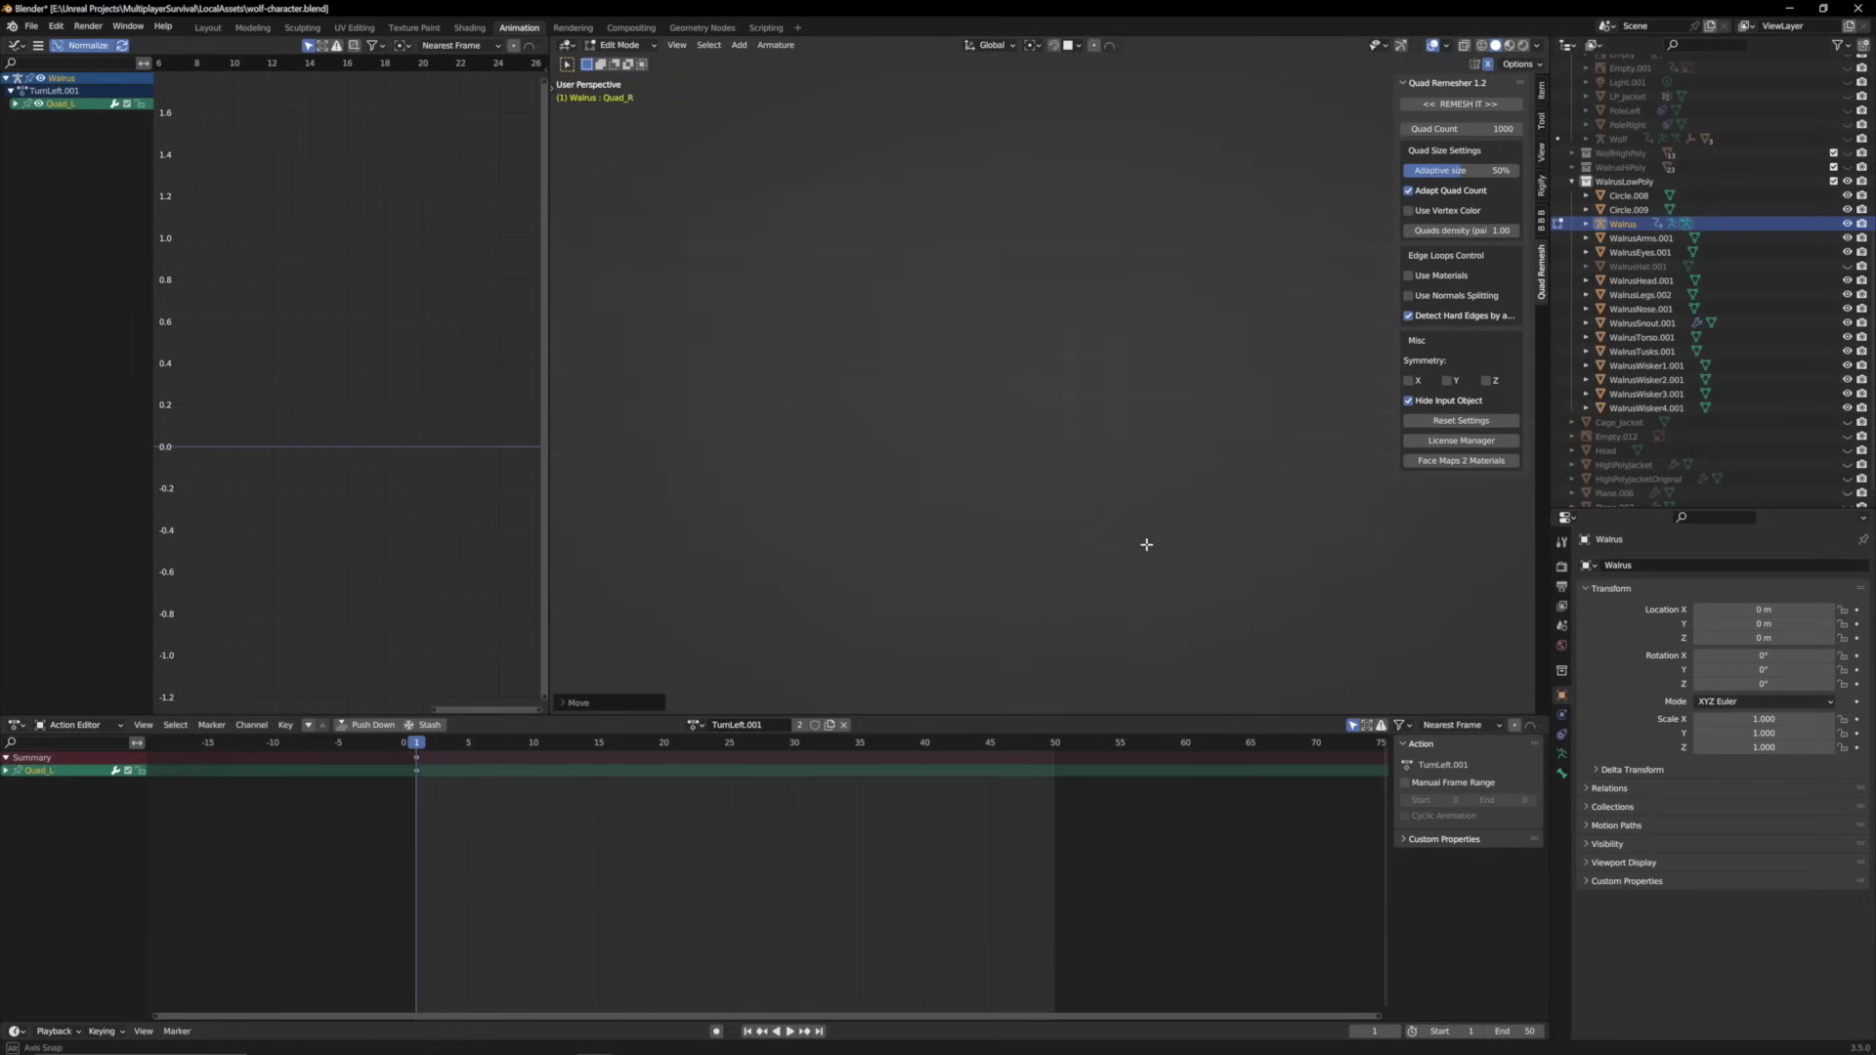
Select the walrus rig's Bicep_L bone and move it into a new position
middle_click_drag(1147, 545, 1075, 391, "shift")
scroll(1075, 391, "up", 3)
left_click(1036, 277)
key("g")
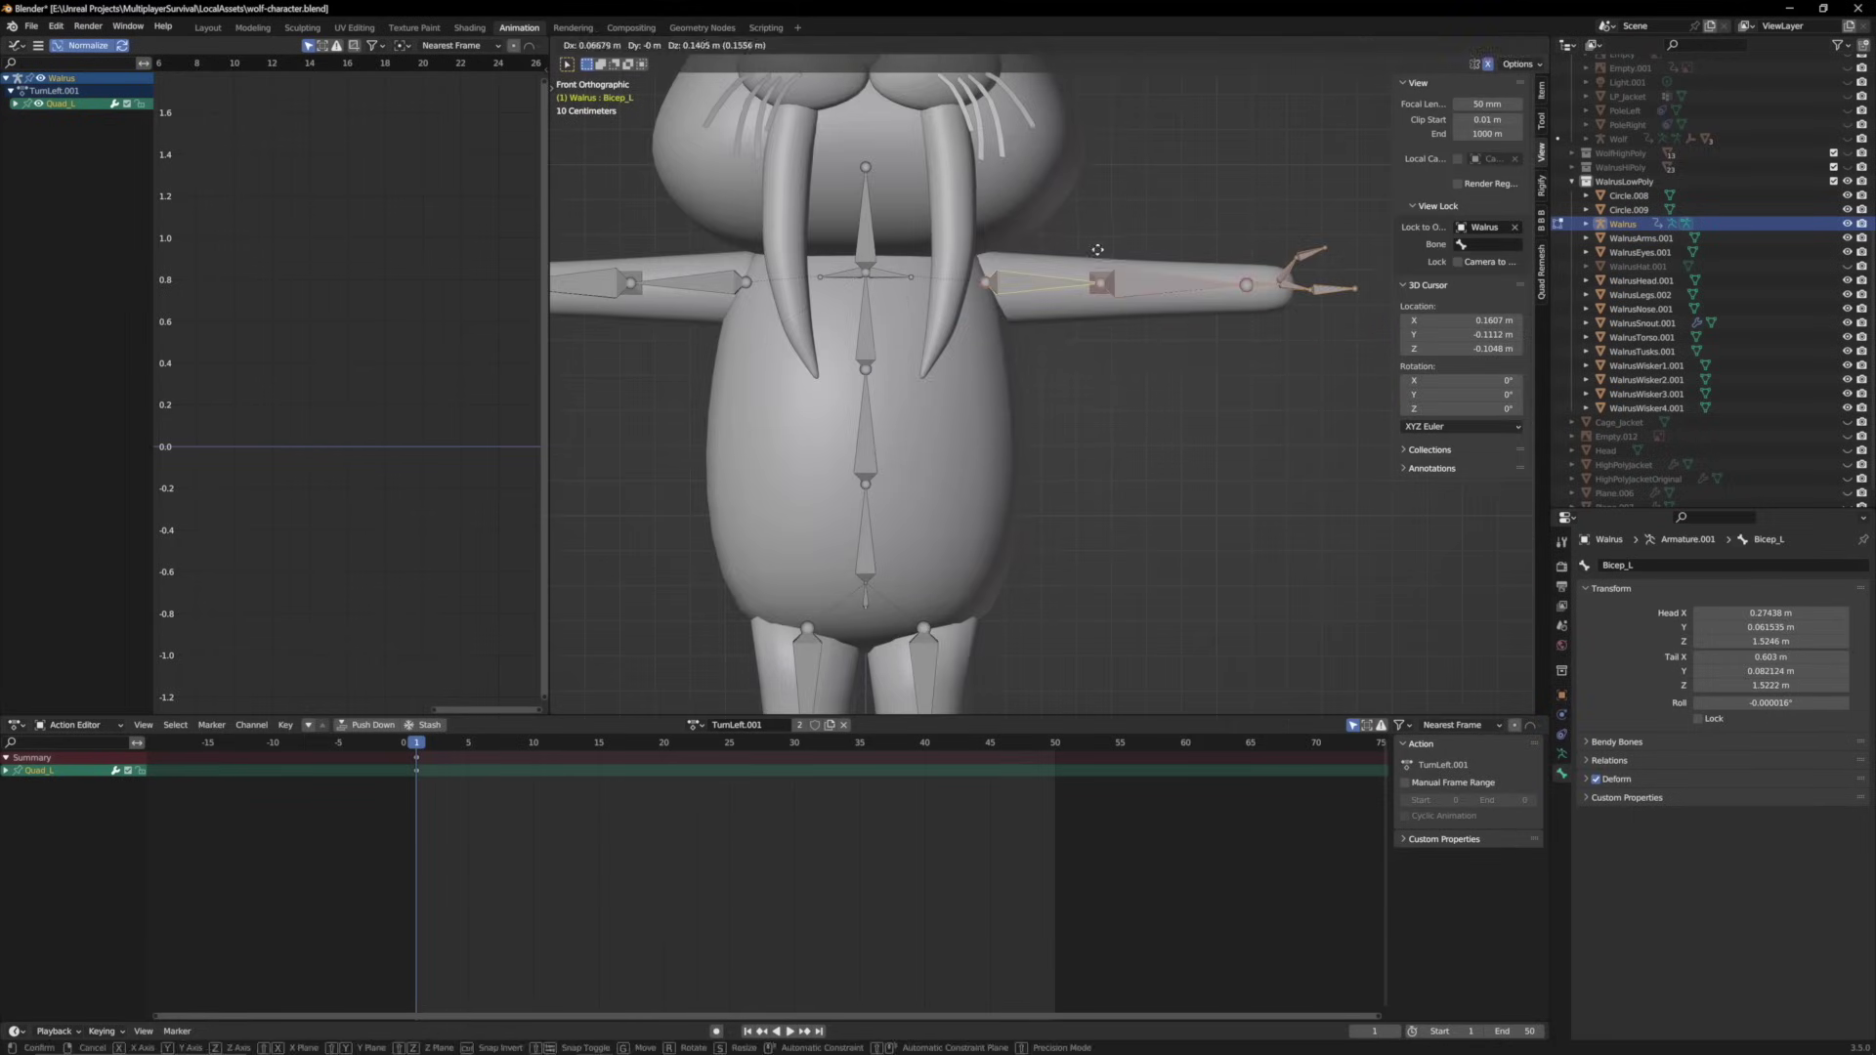
scroll(1196, 390, "down", 3)
Parent the walrus mesh to its armature
key("ctrl+Tab")
middle_click_drag(1197, 390, 795, 641)
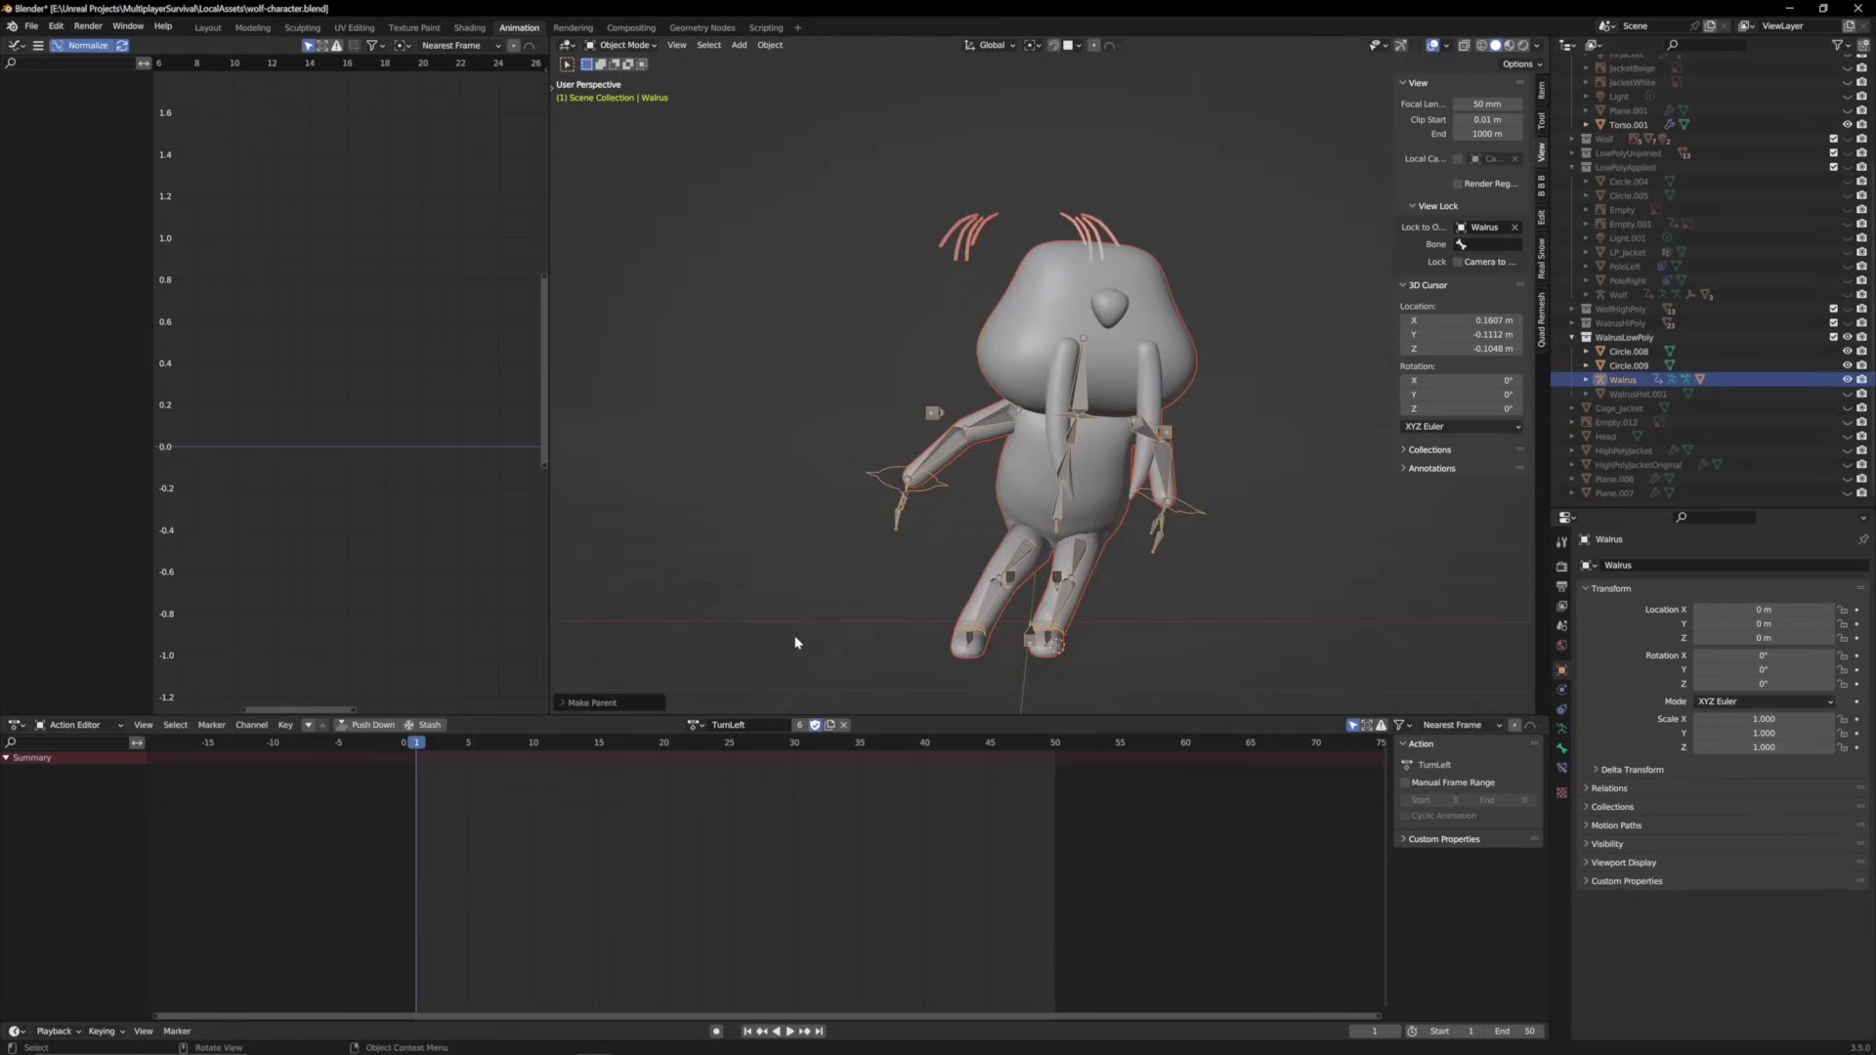
key("a")
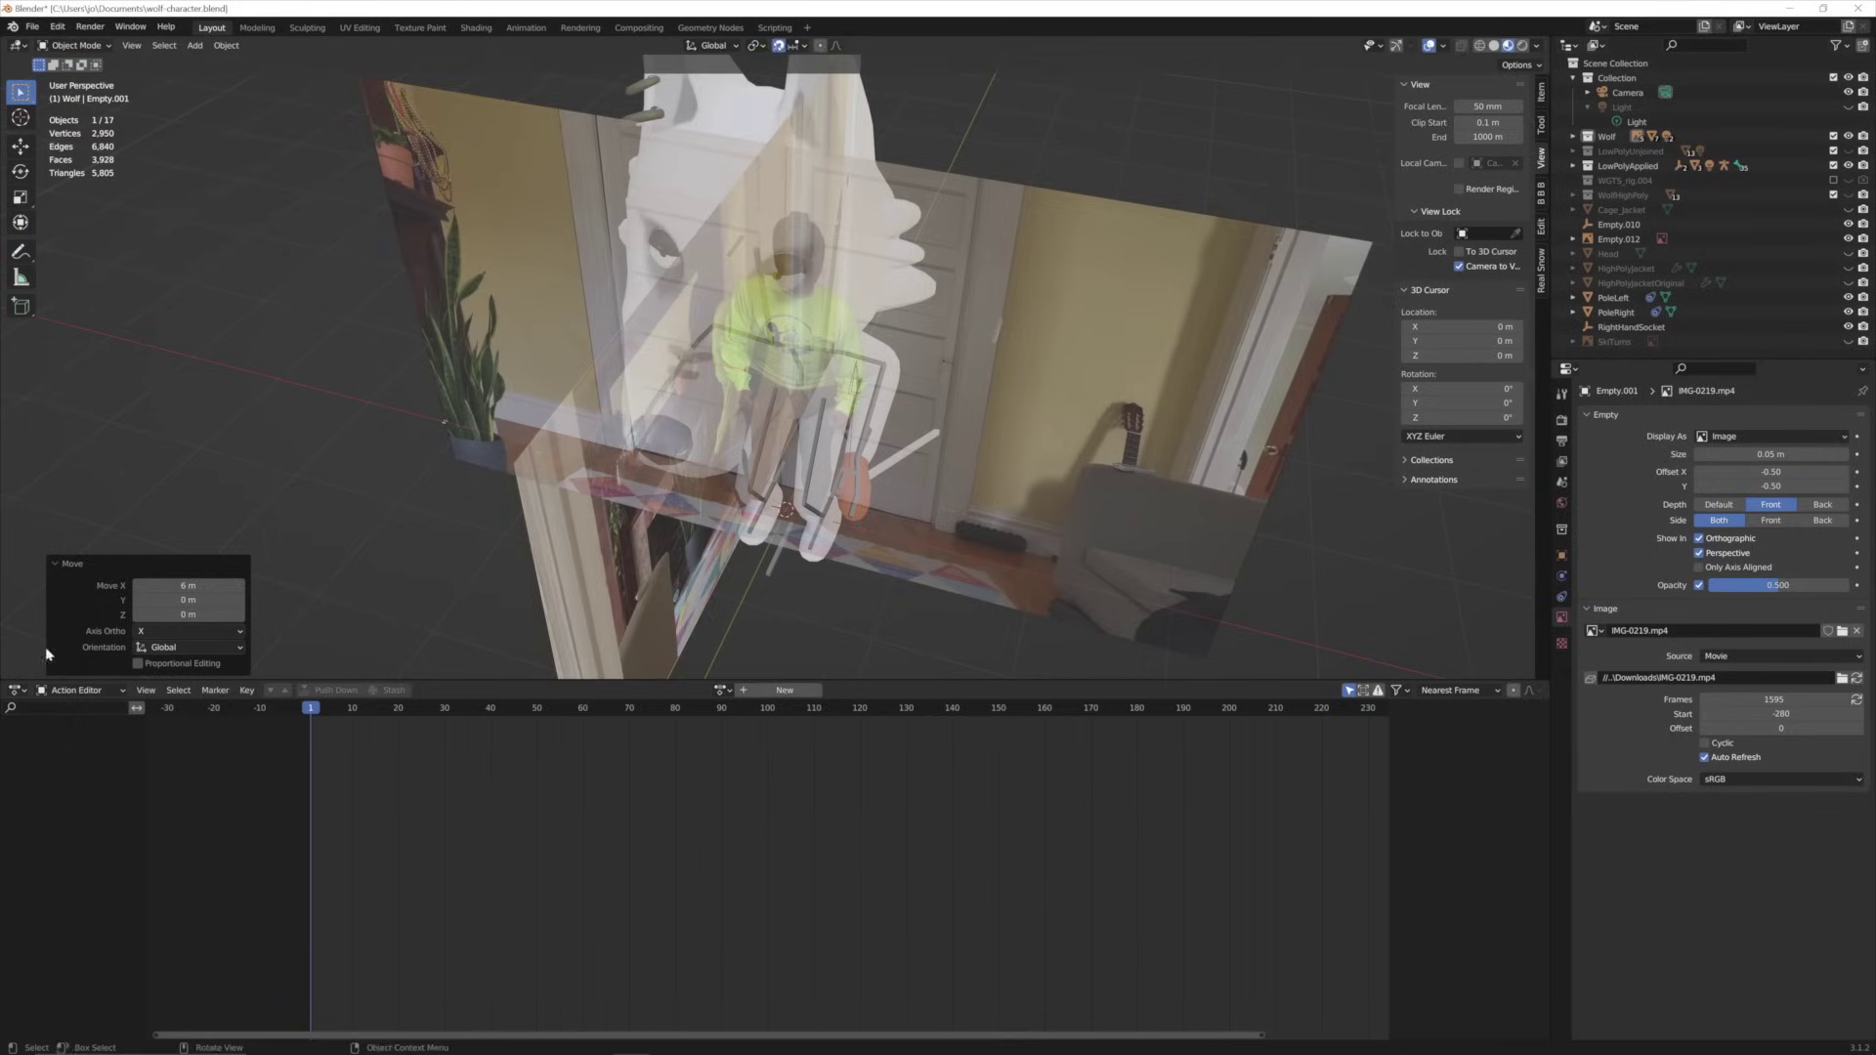
Move the reference video Empty along X, scrub the mocap frames, and set the coat's Base Color to blue
middle_click_drag(824, 525, 928, 547)
key("g")
key("x")
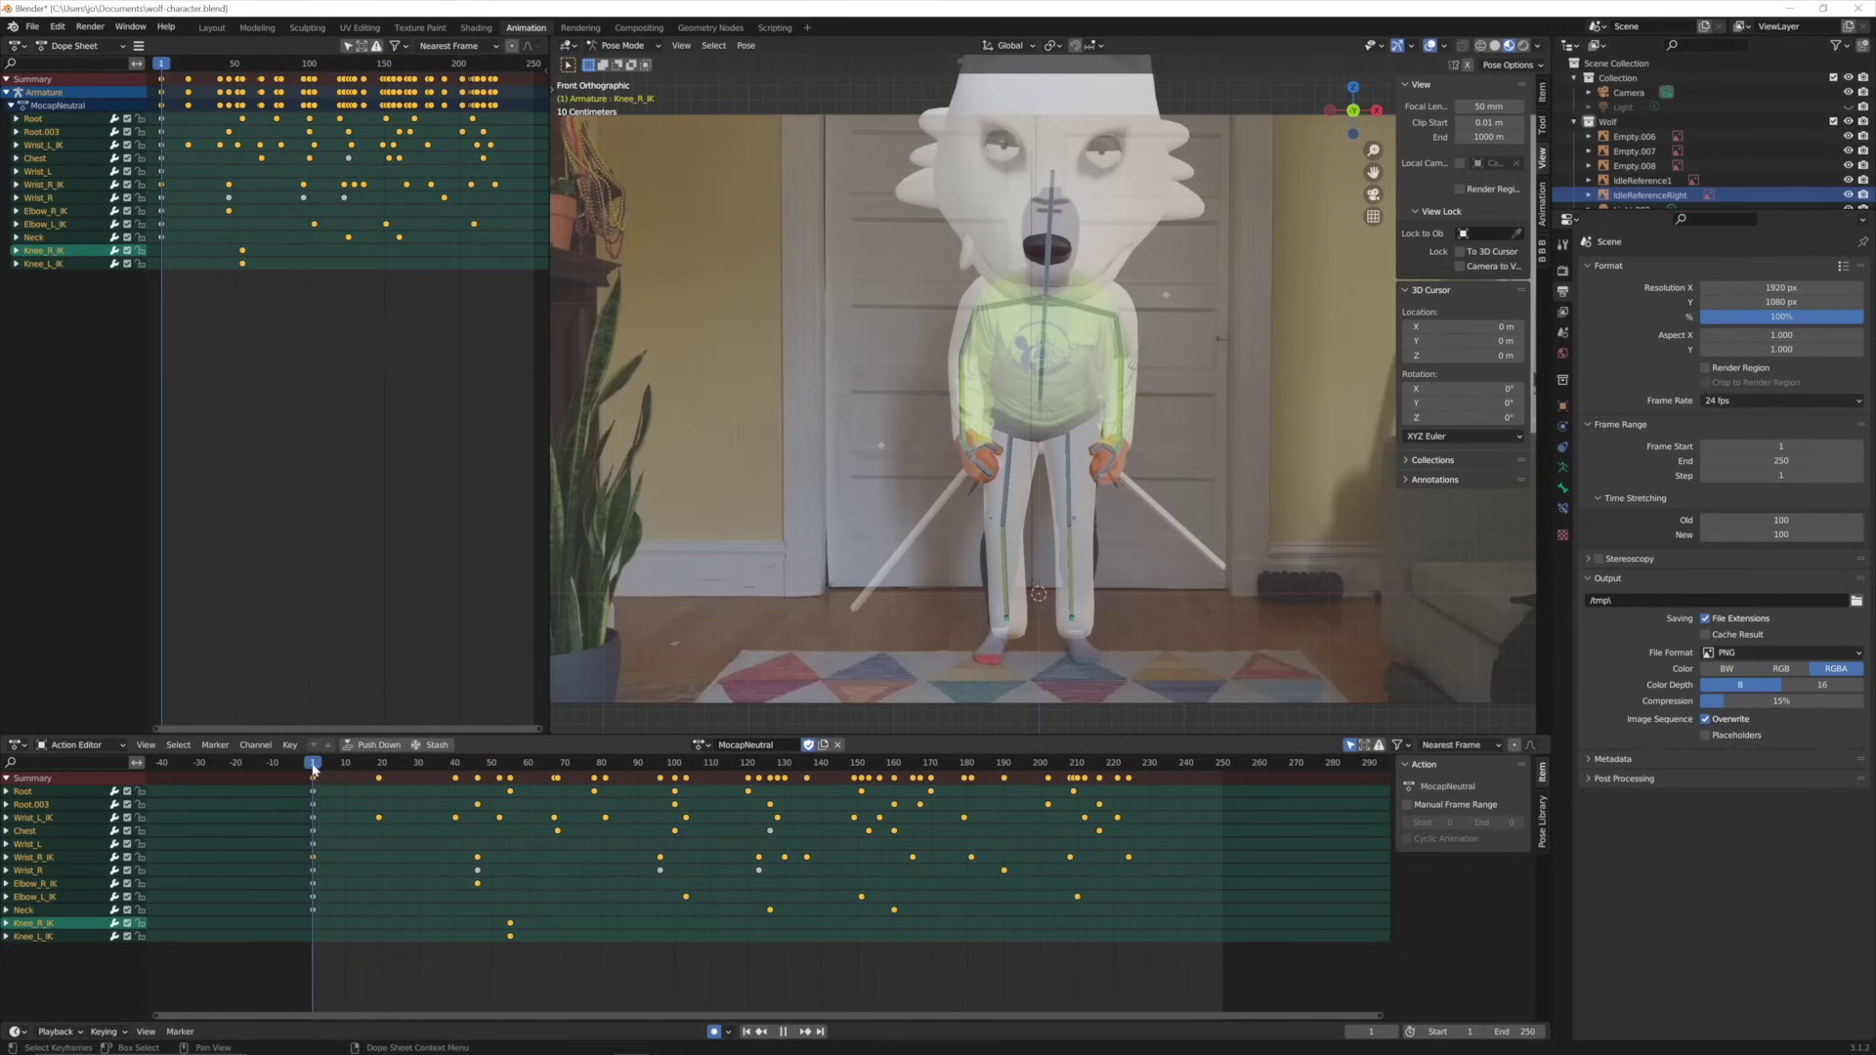
left_click_drag(388, 779, 607, 793)
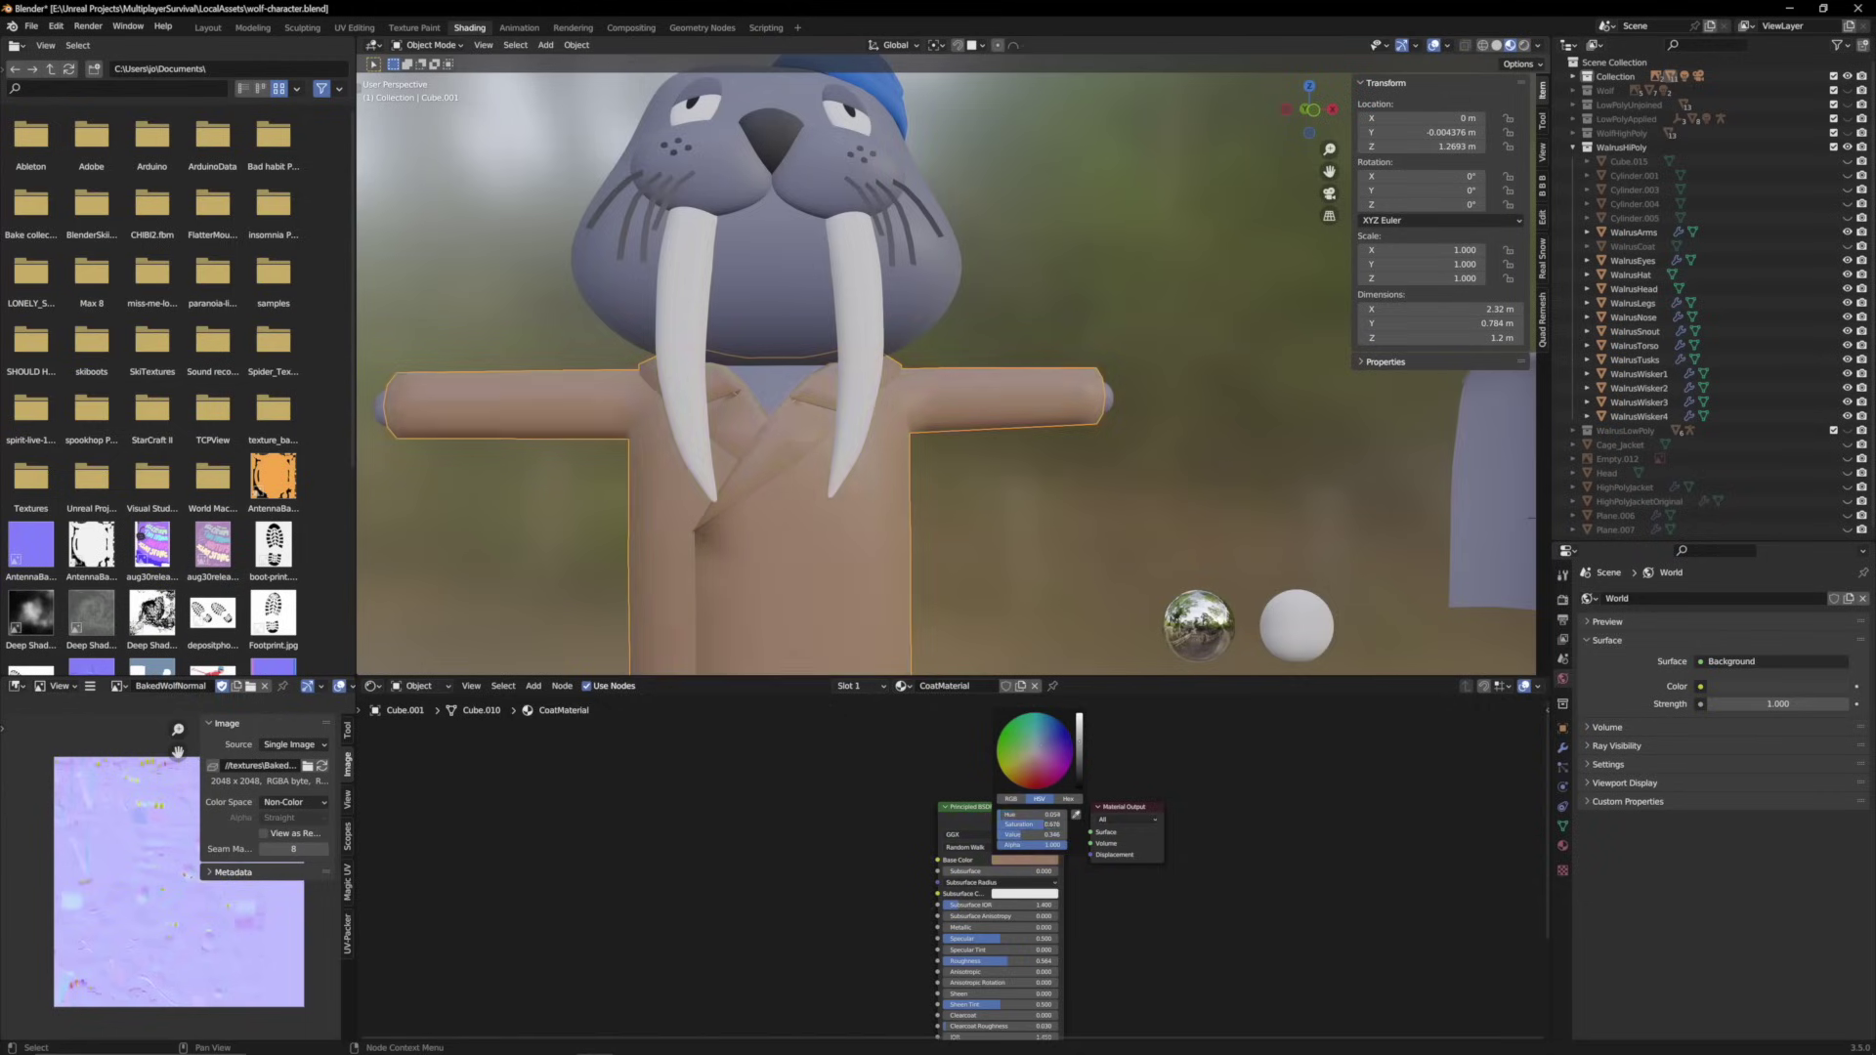
left_click_drag(1017, 767, 1055, 745)
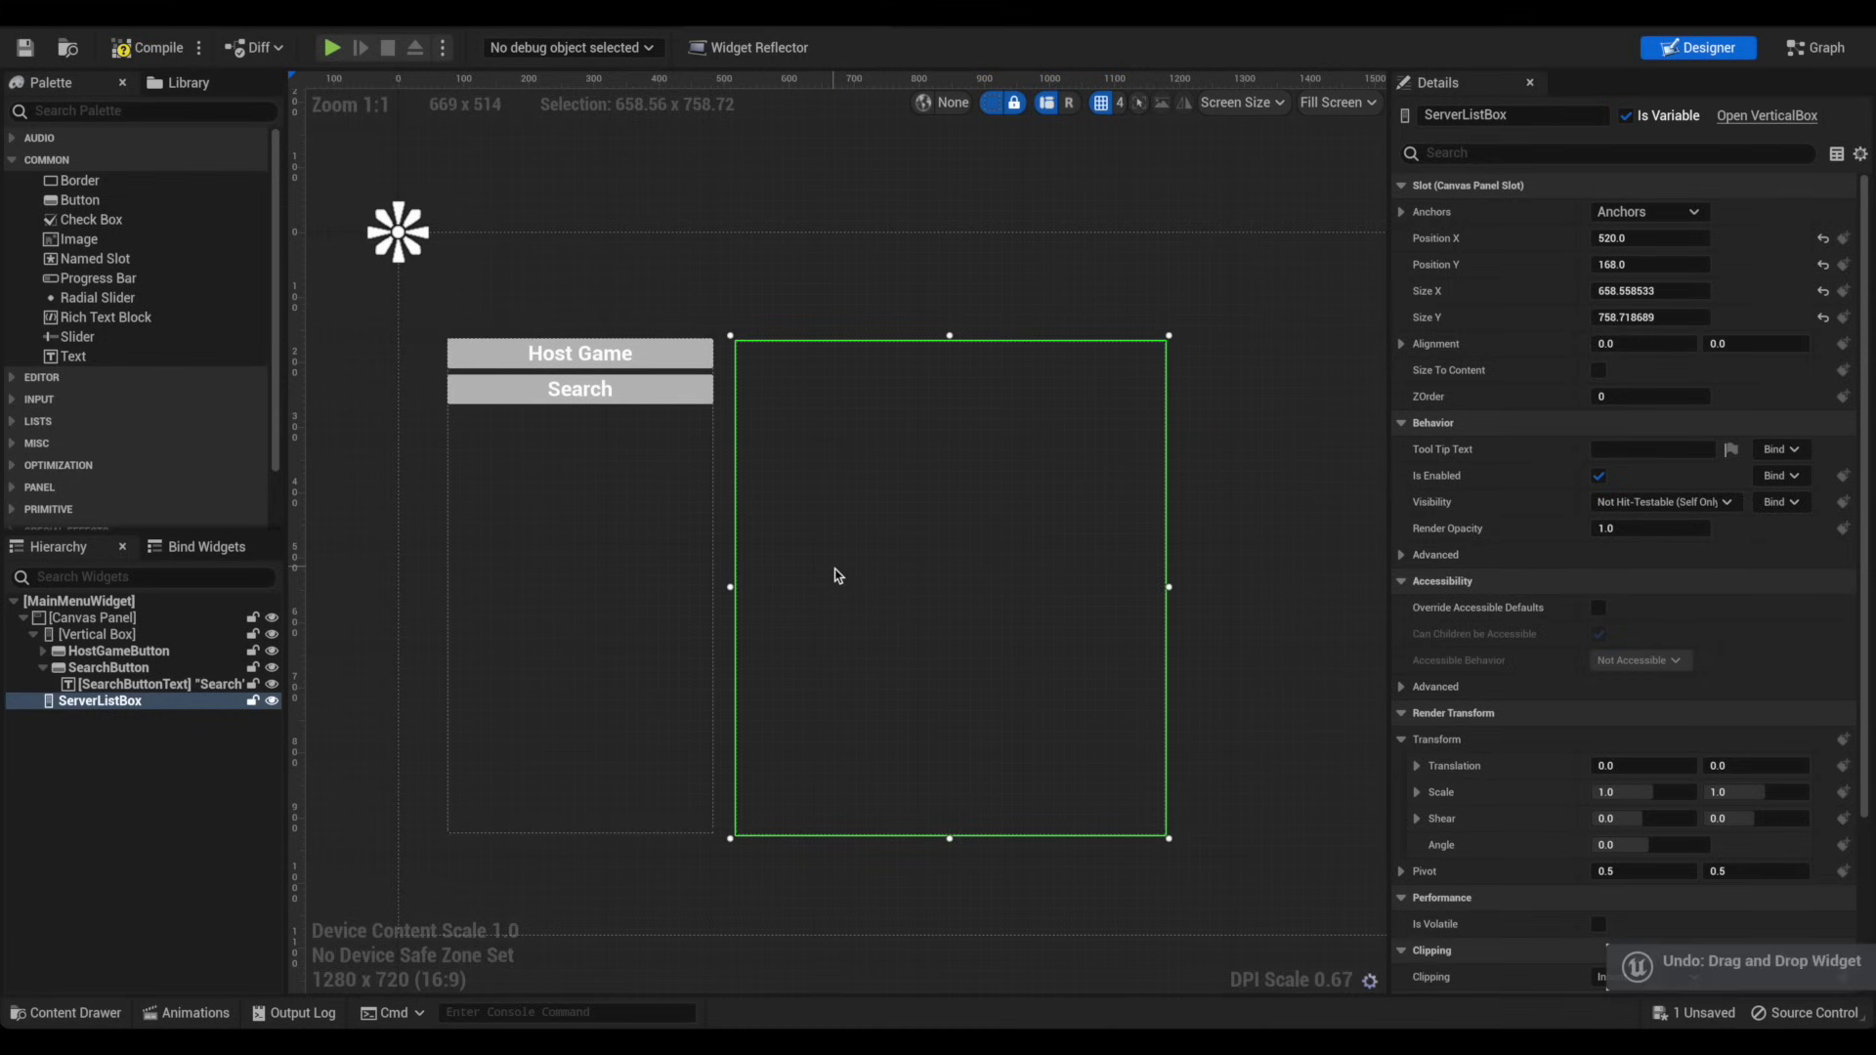
Select SearchButton, expand its Padding into separate sides, and edit the Top value
left_click(580, 389)
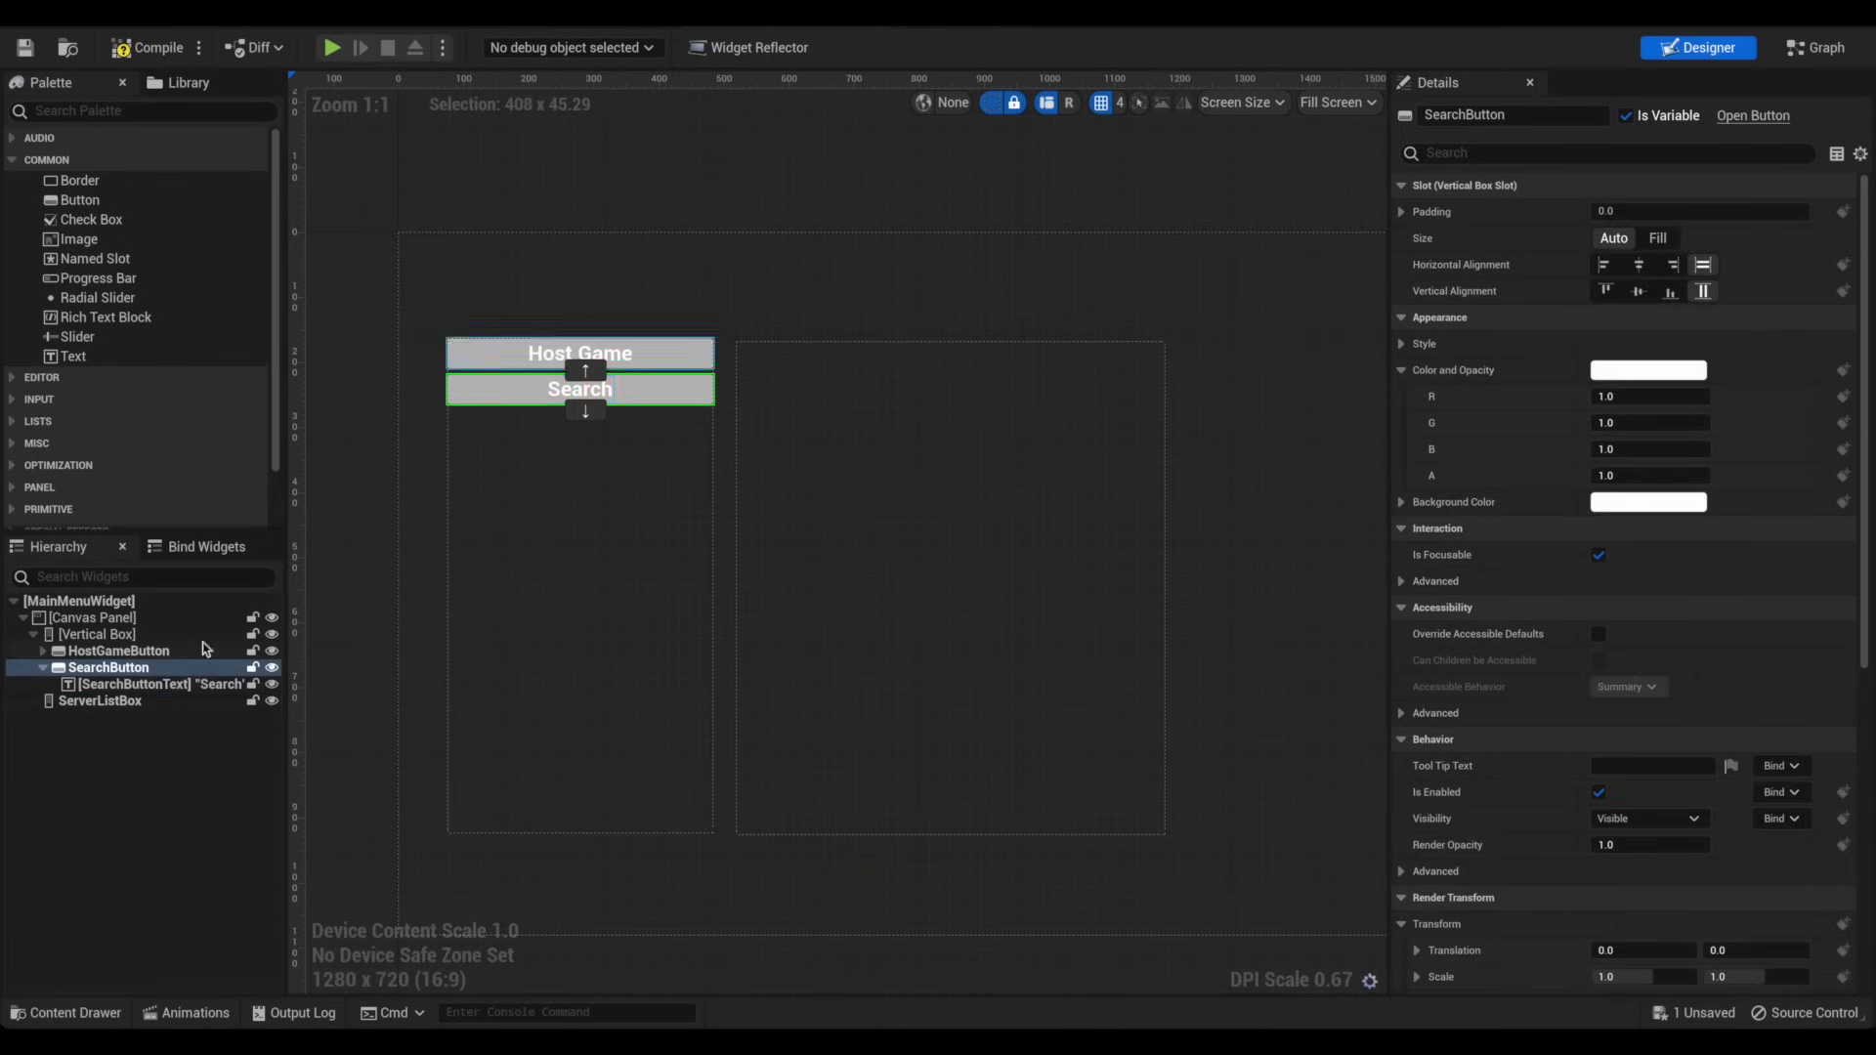
left_click(1402, 212)
left_click(1619, 265)
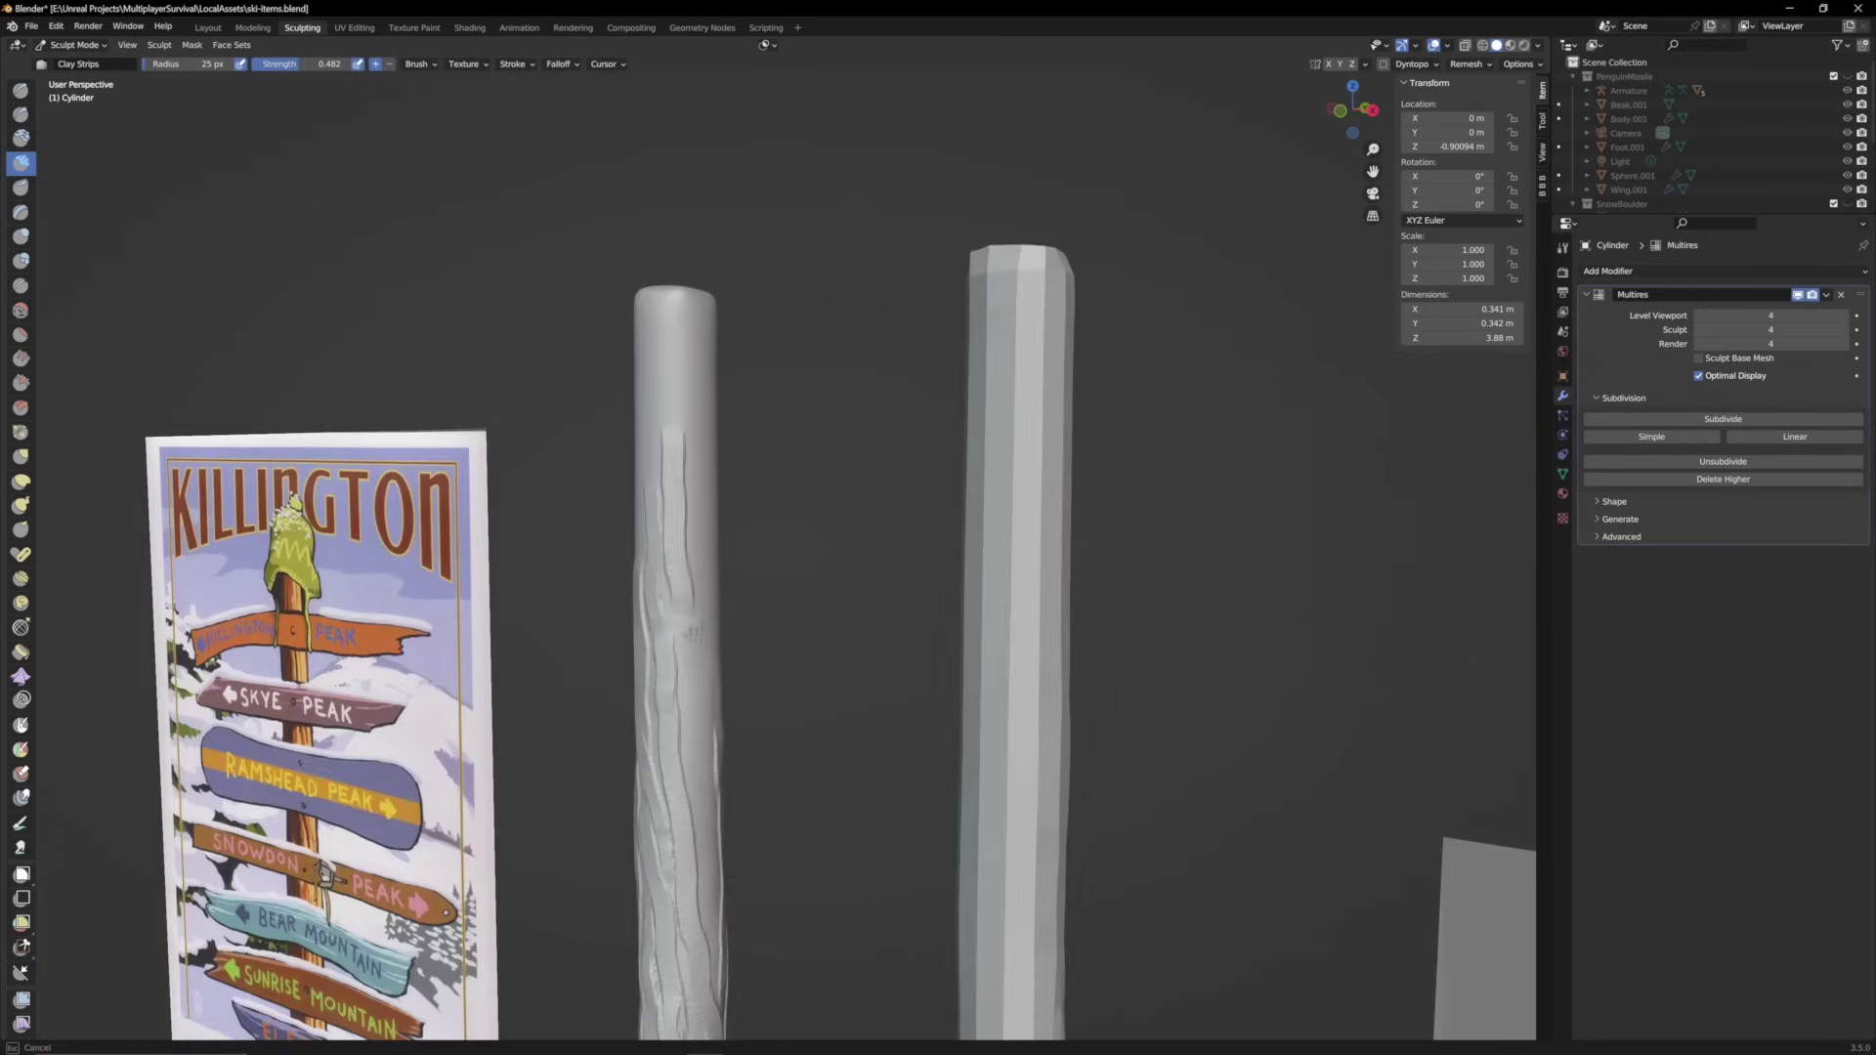
Orbit closer to the two signpost poles and poster for sculpting the grain
middle_click_drag(693, 633, 781, 698)
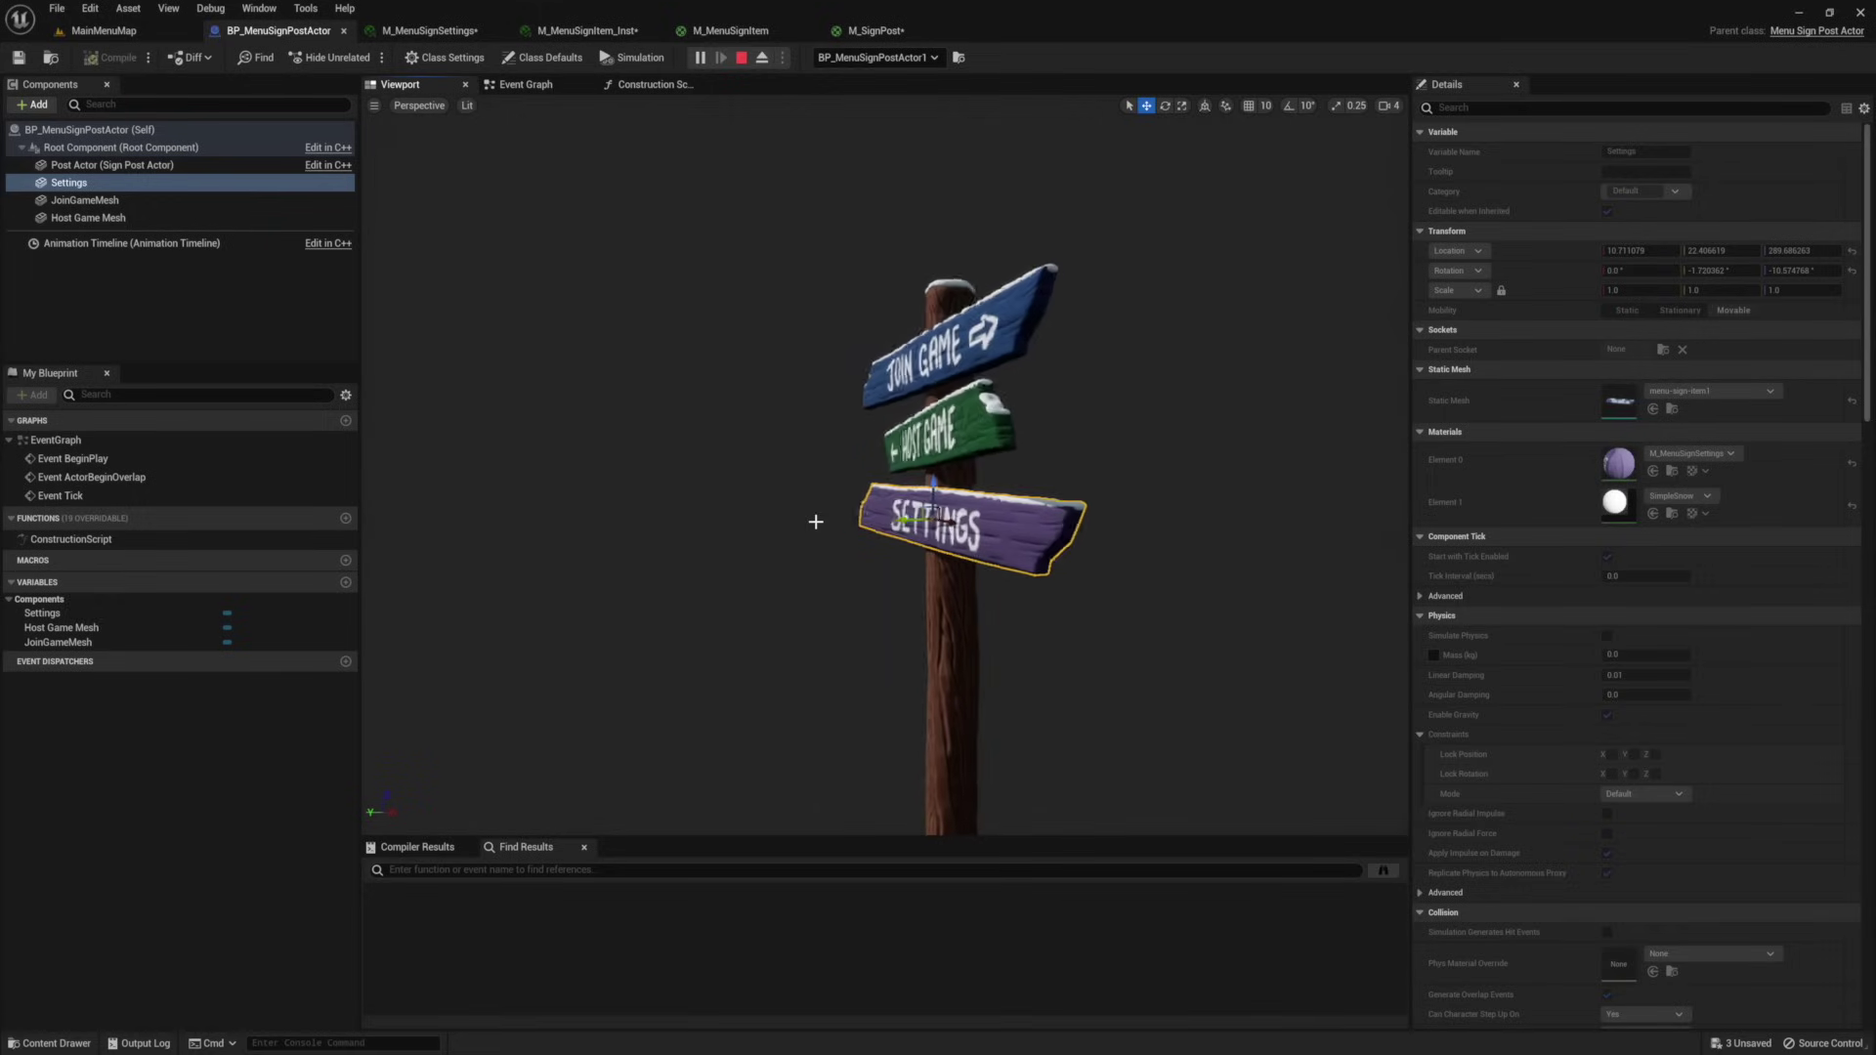
Orbit the BP_MenuSignPostActor viewport to see the signpost from the front
left_click_drag(816, 522, 938, 526)
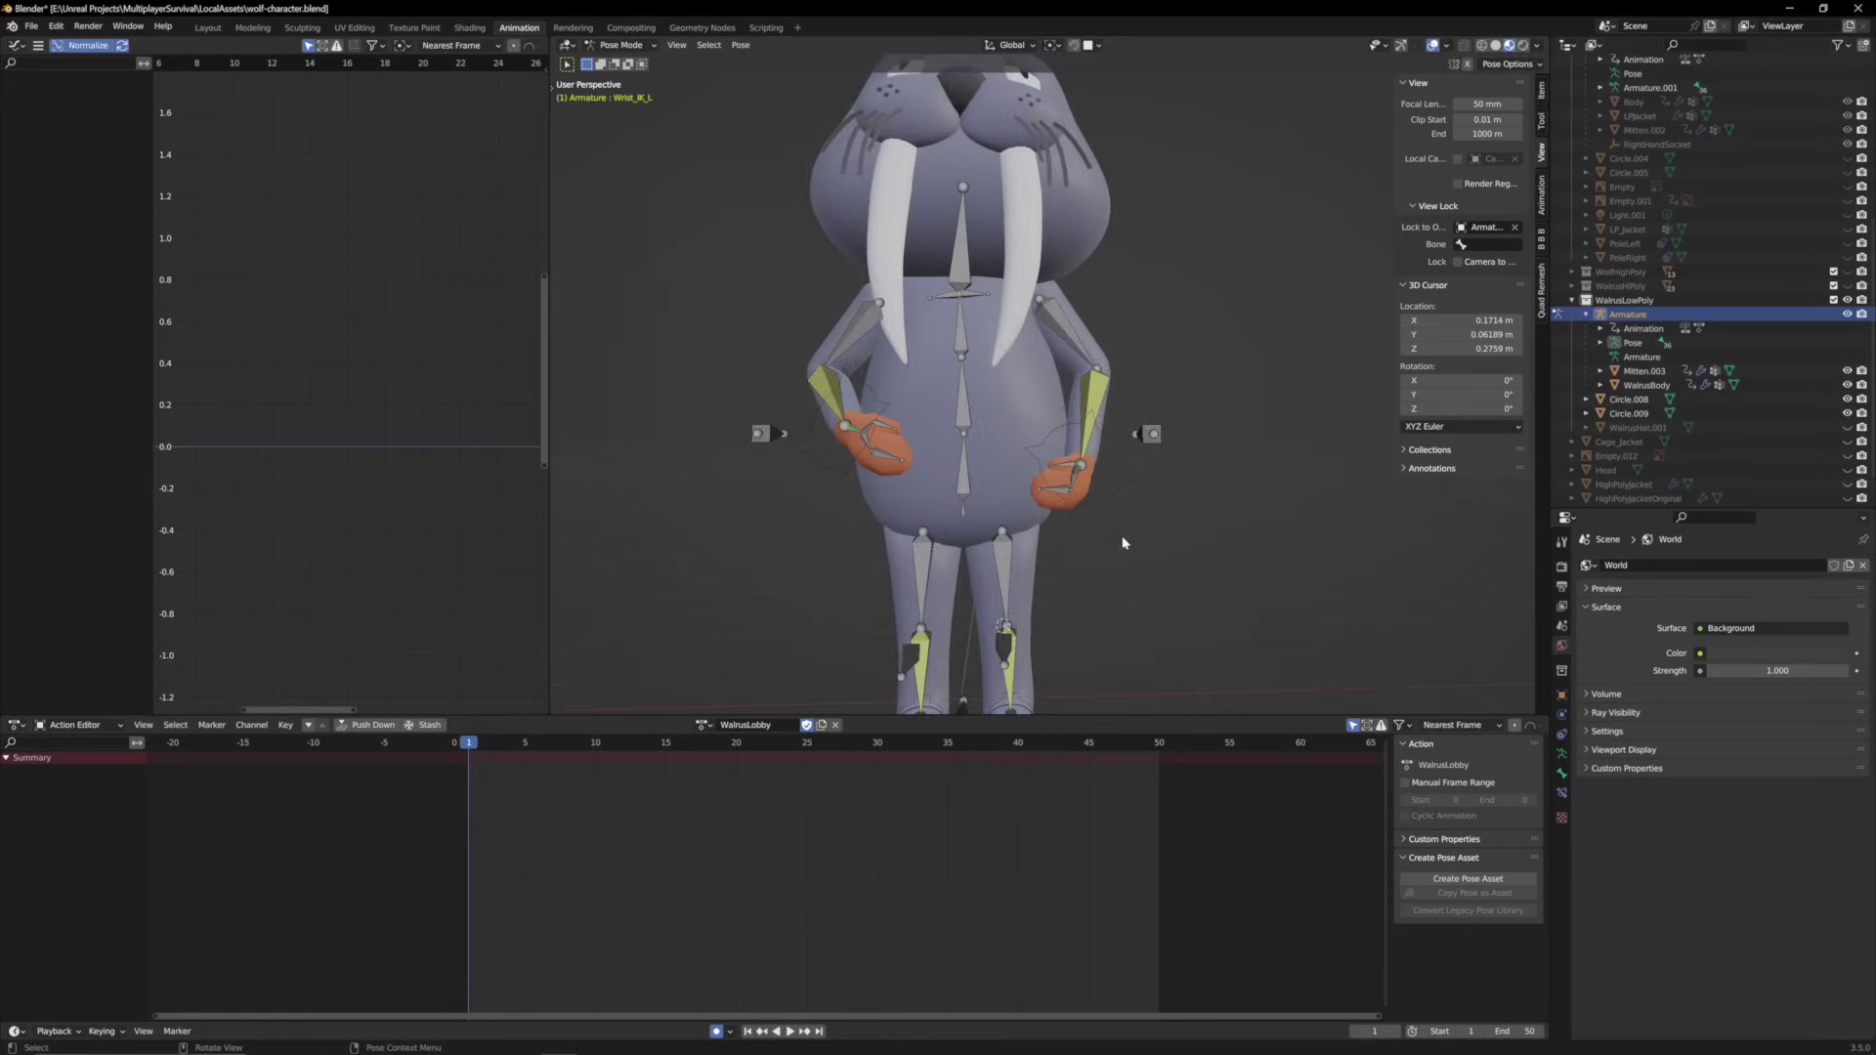
Orbit around the walrus to check its pose and confirm the wrist bone's new position
scroll(1238, 577, "down", 5)
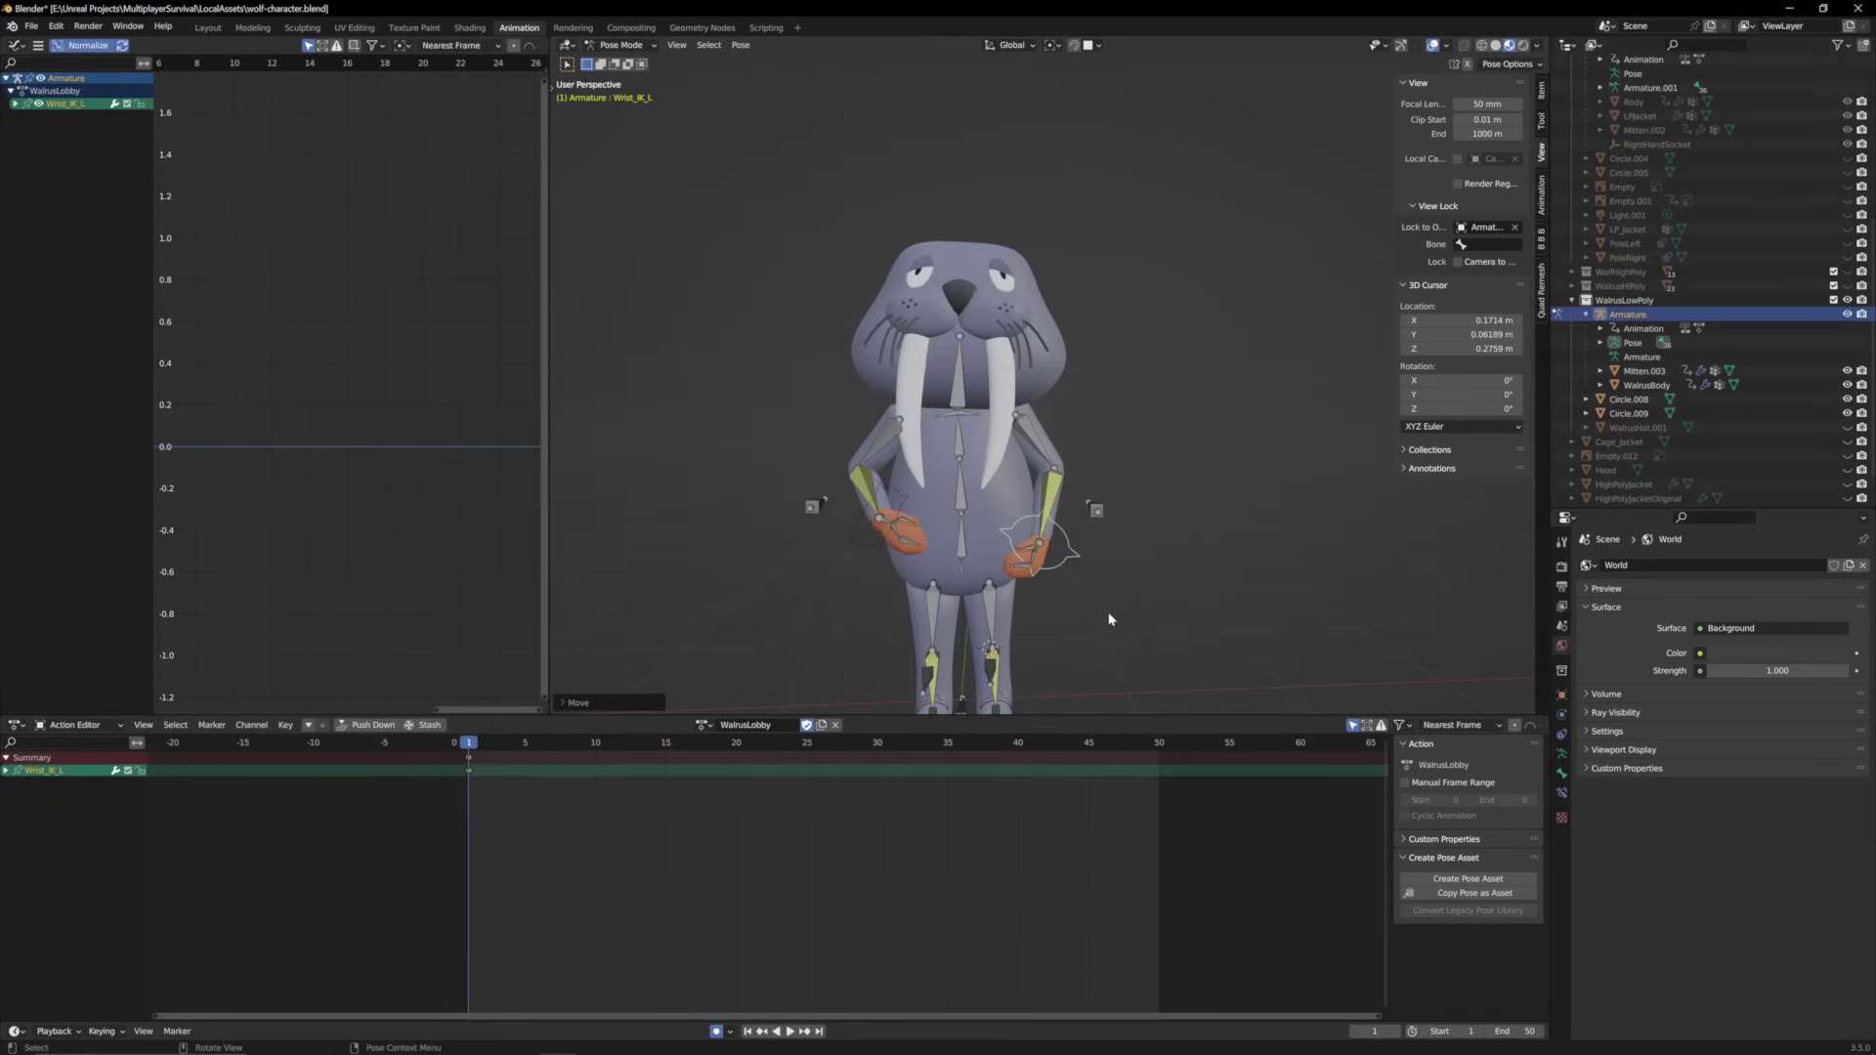
middle_click_drag(1109, 620, 924, 596)
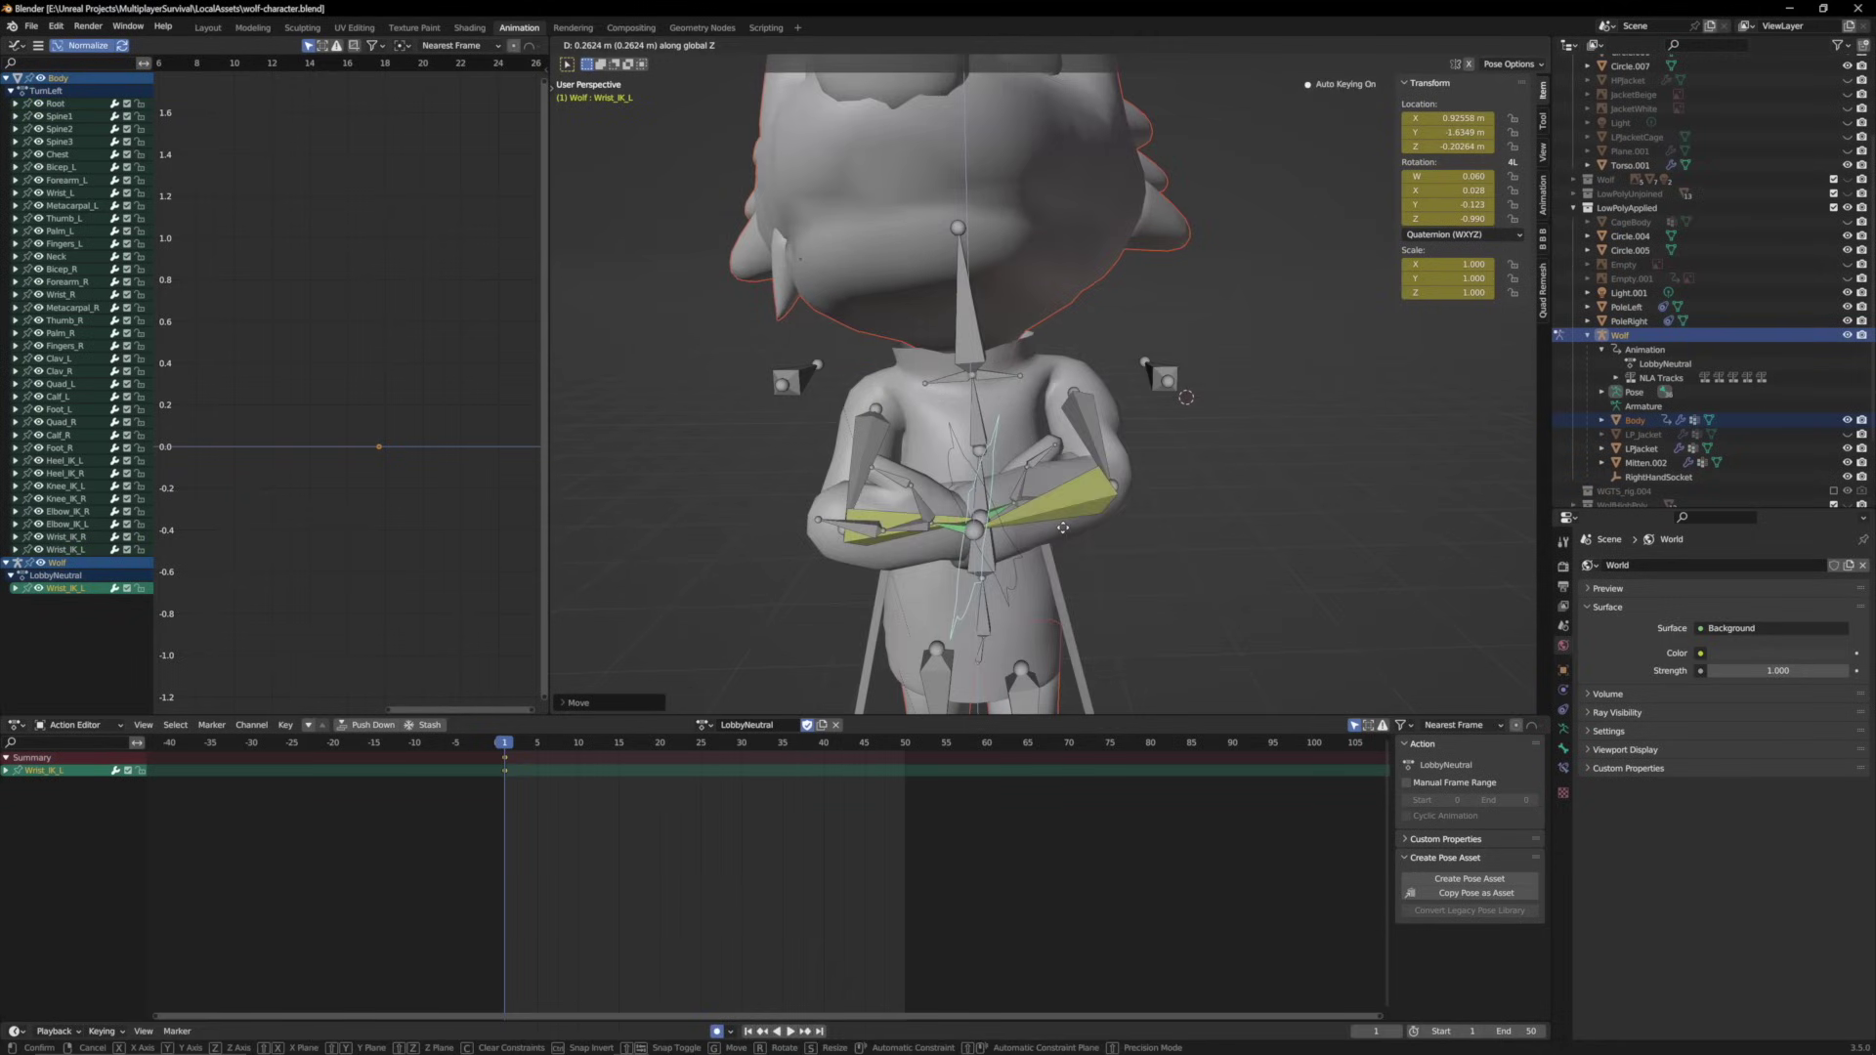
left_click(1063, 528)
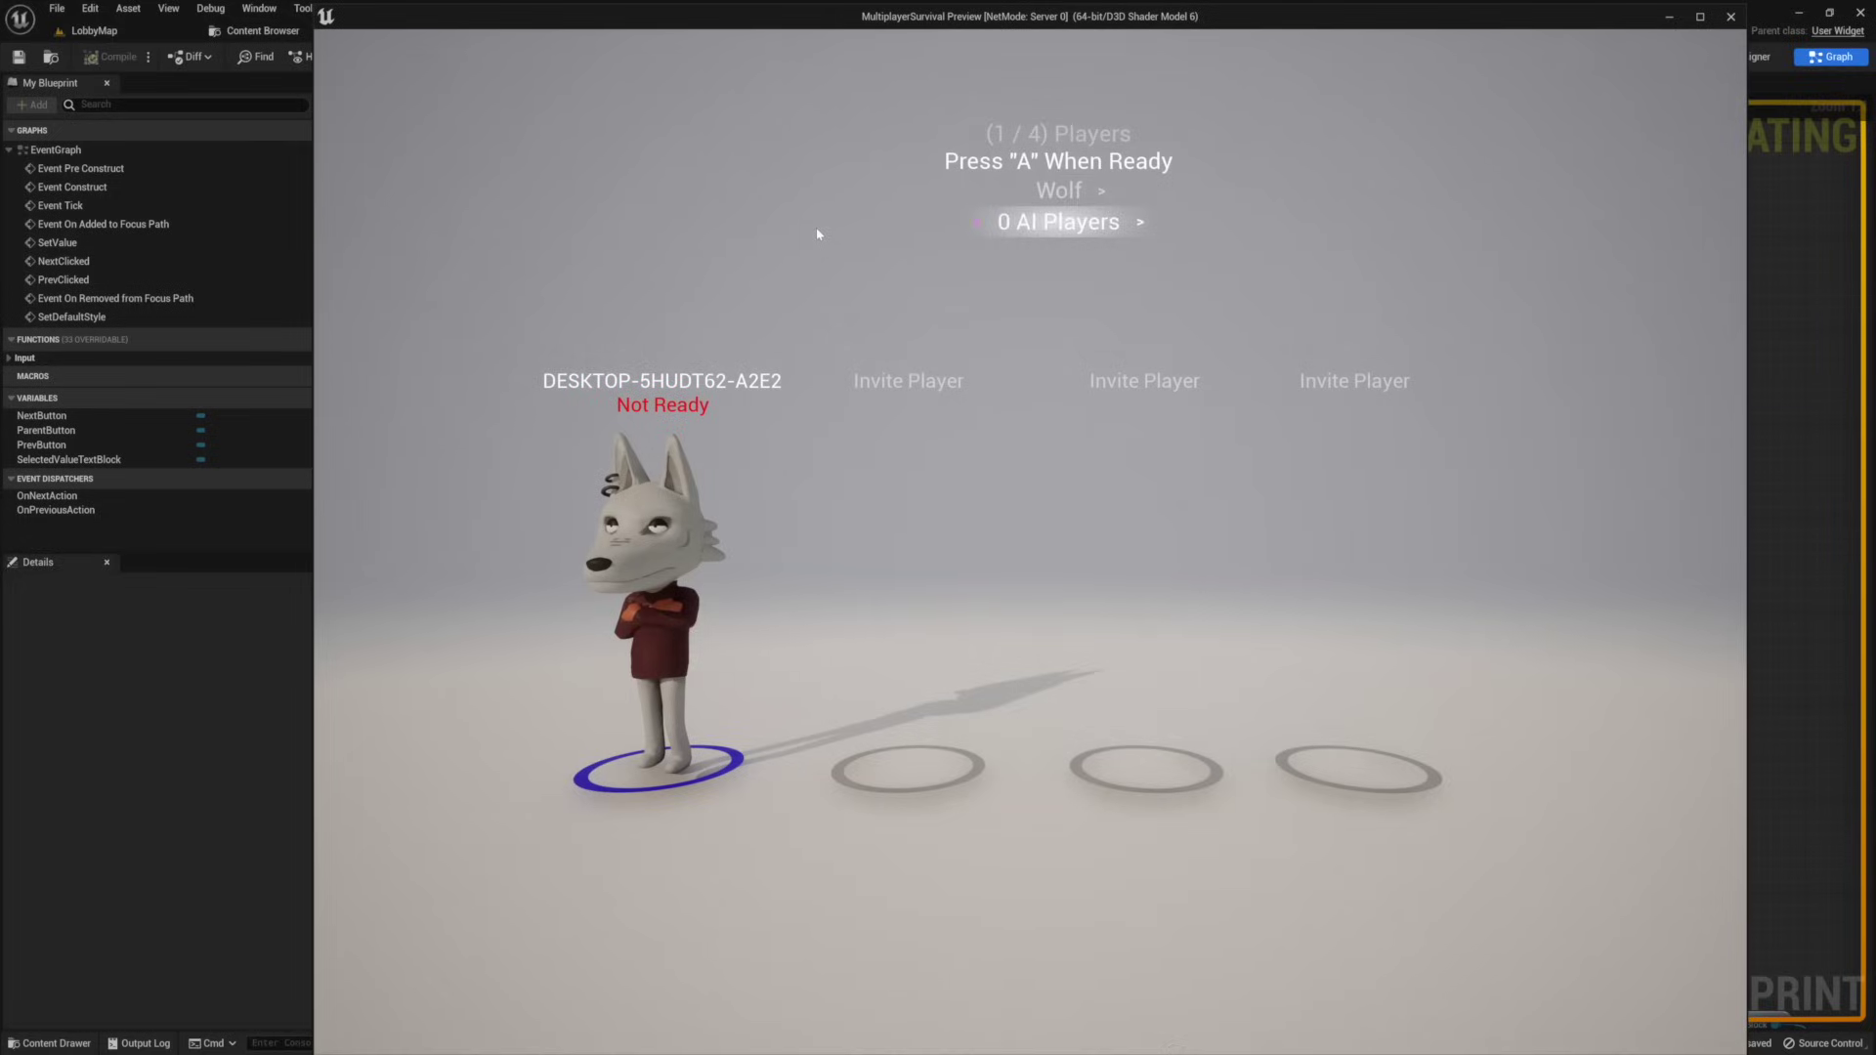
Move lobby focus up to the Wolf character choice
key("Up")
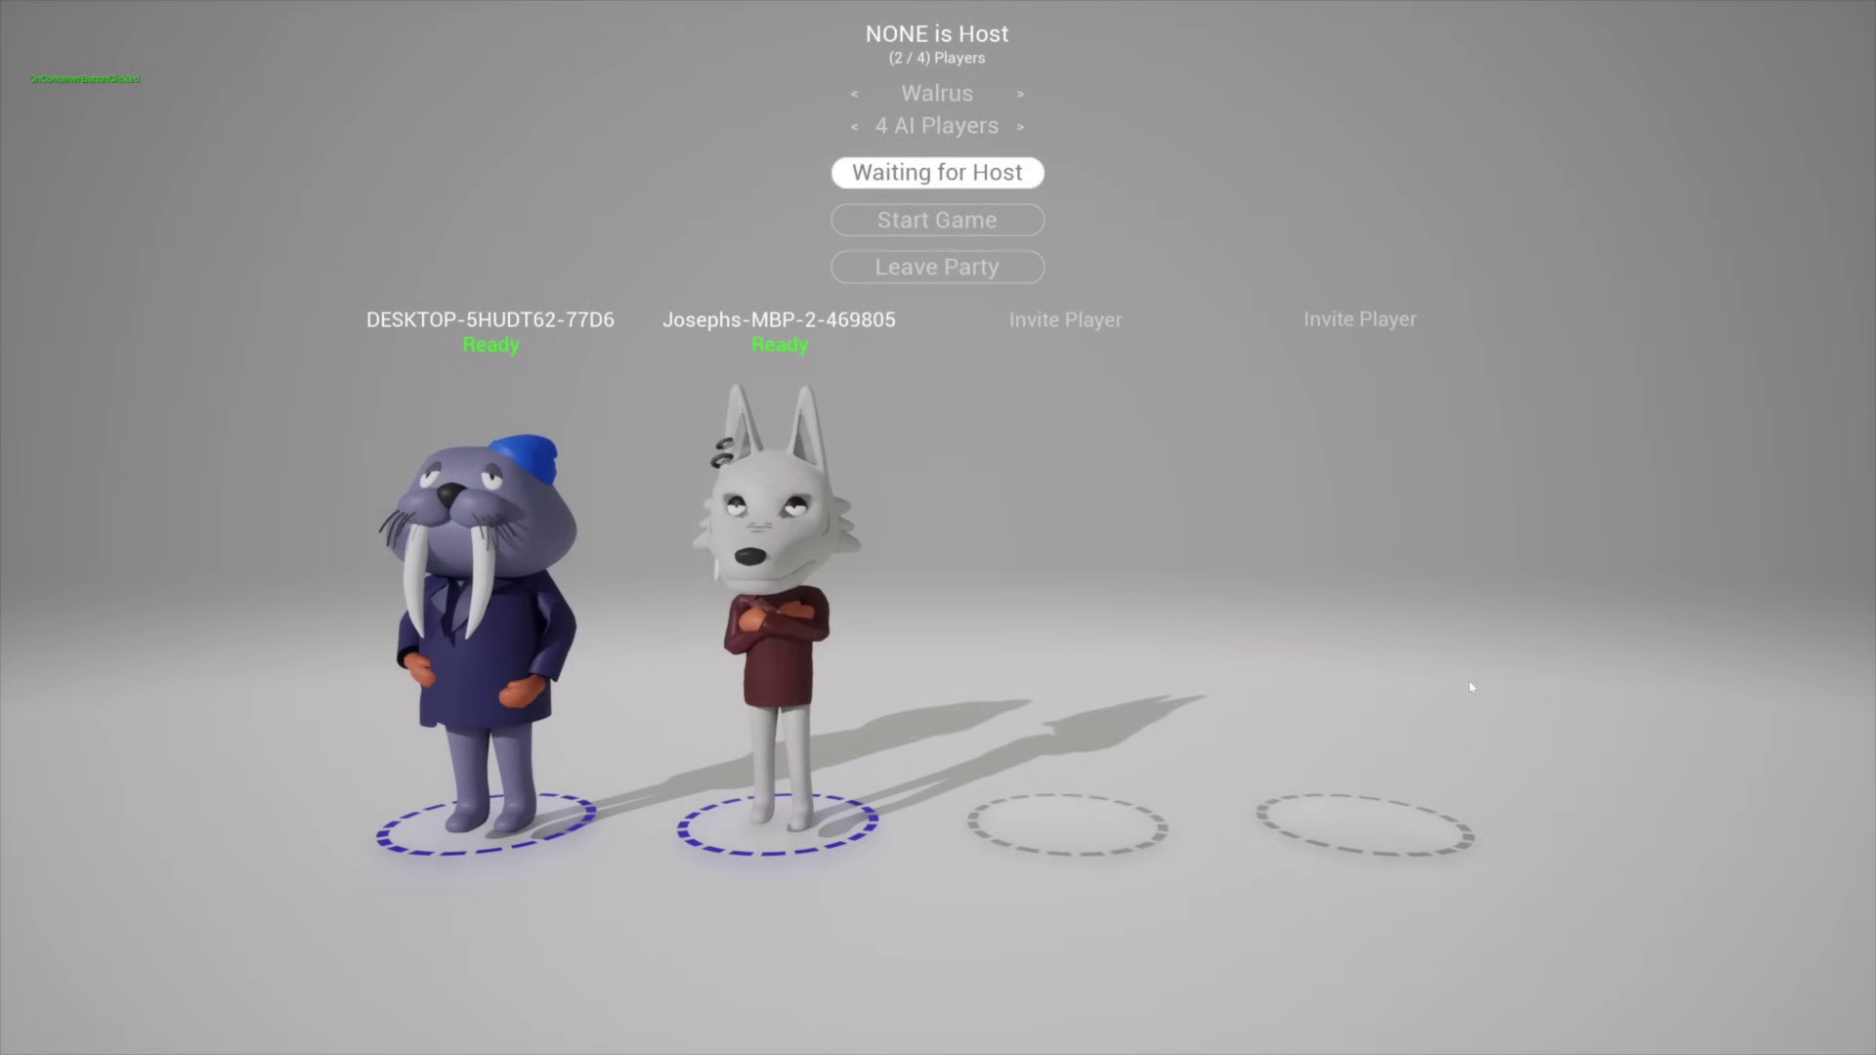
Move lobby focus down to the Start Game option
key("Down")
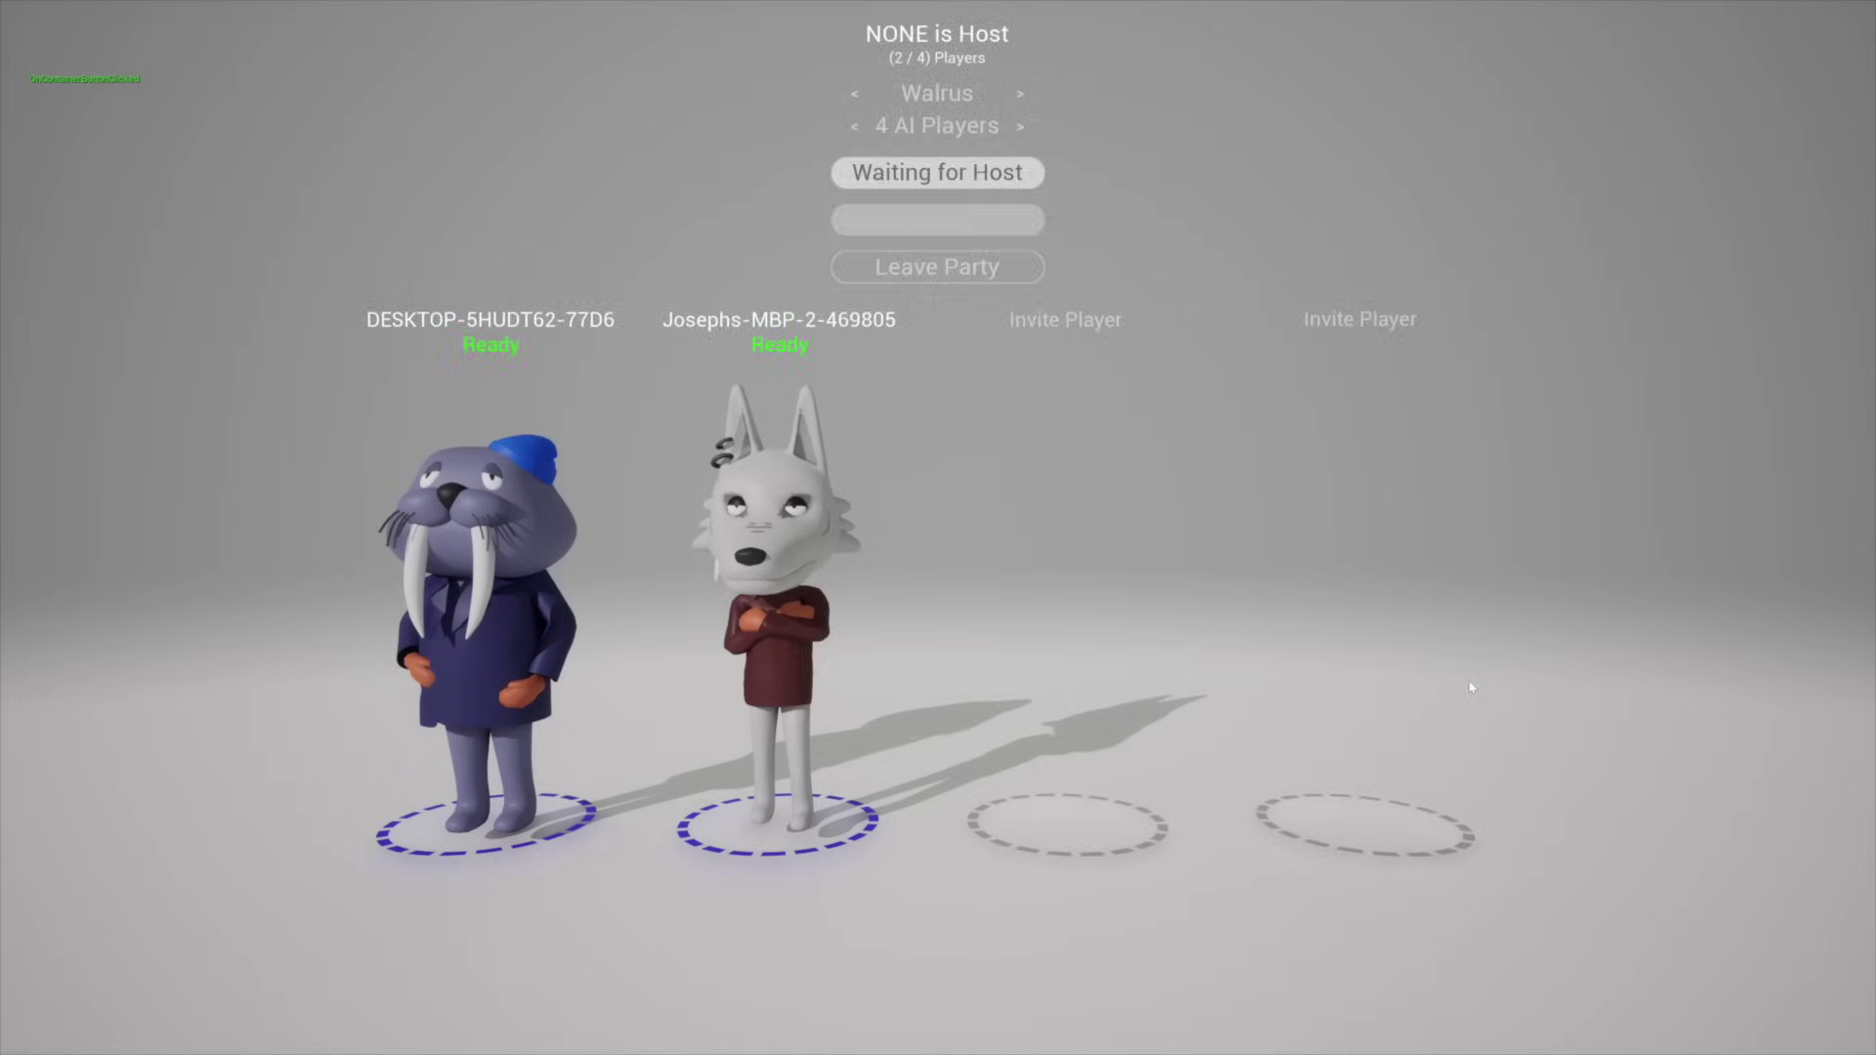